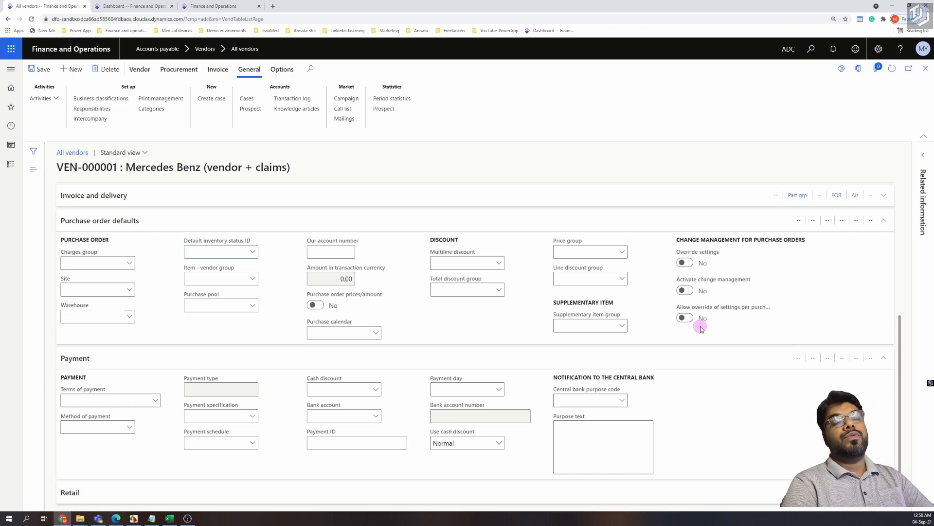
# In the second Finance and Operations browser tab, open the Procurement and sourcing parameters from the module's setup.
pyautogui.click(146, 7)
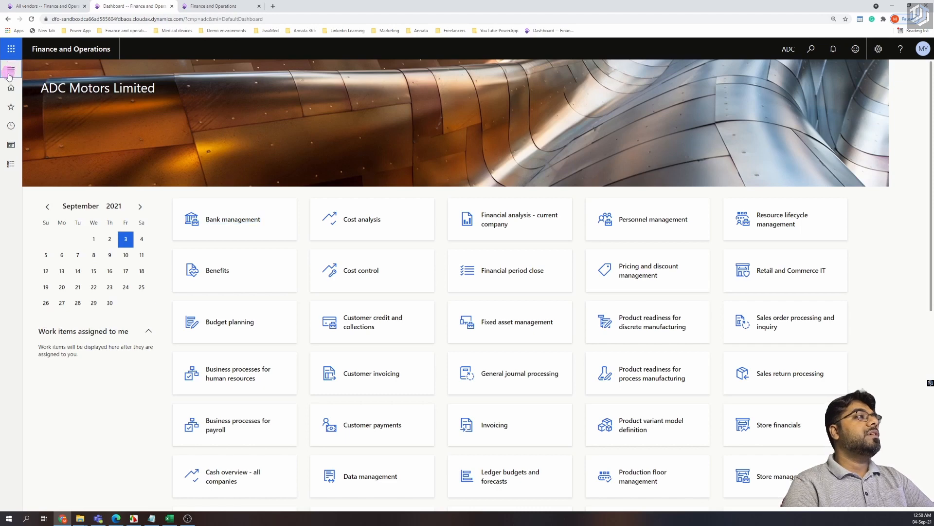
pyautogui.click(11, 69)
pyautogui.scroll(-5, 43, 307)
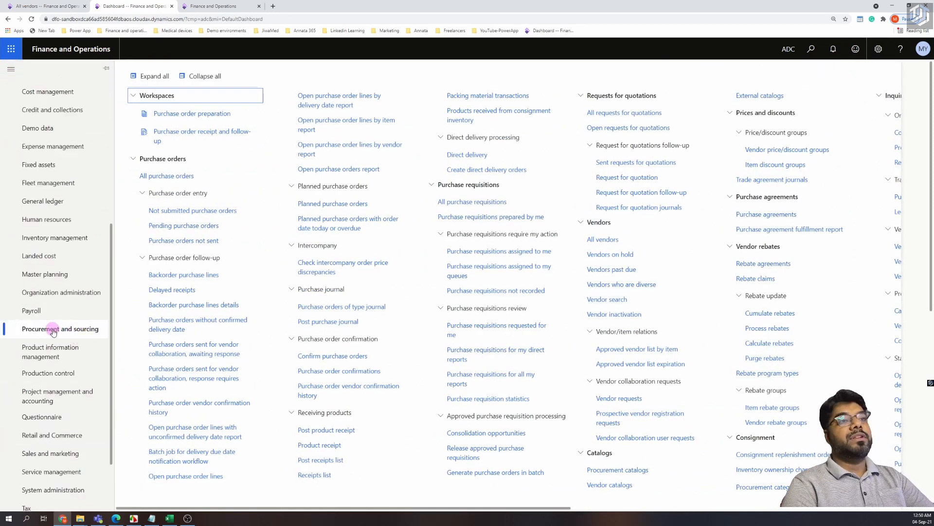
pyautogui.moveTo(424, 508); pyautogui.dragTo(752, 521)
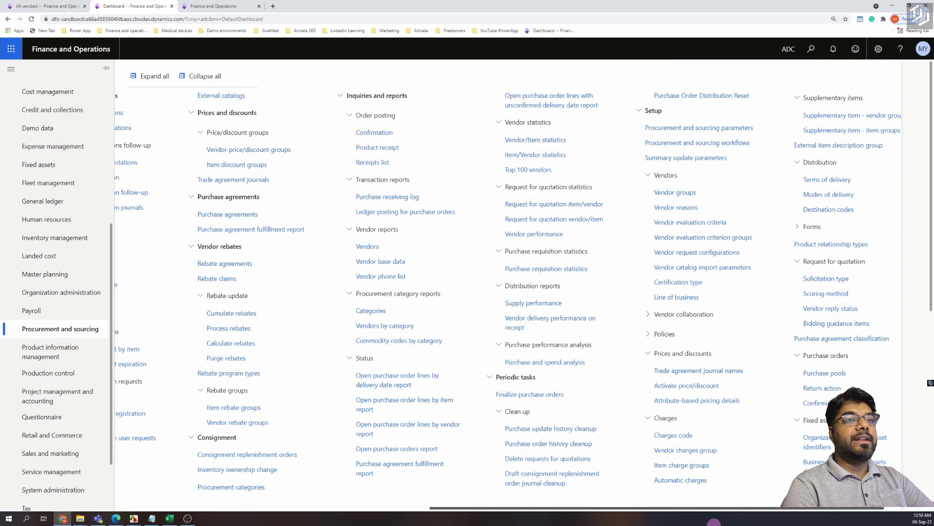
pyautogui.click(682, 127)
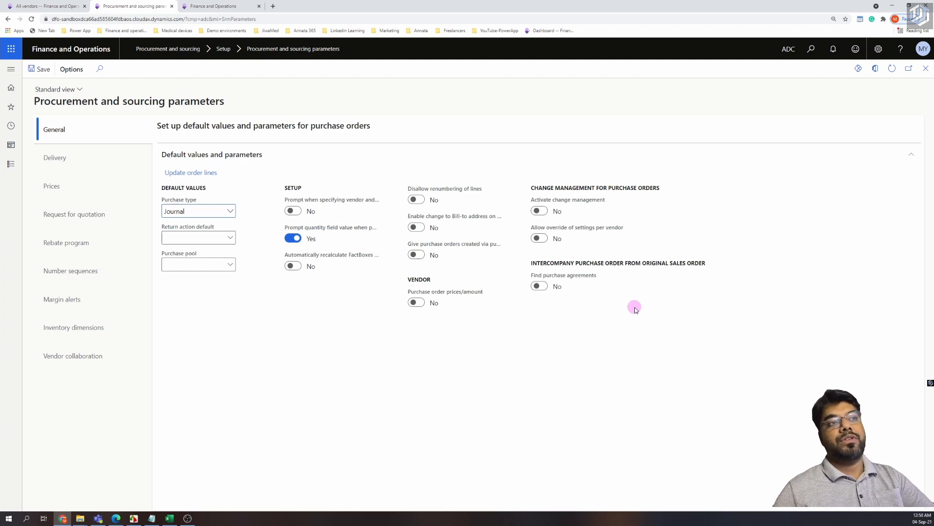
# Set Activate change management and Allow override of settings per vendor to Yes for purchase orders, and save the parameters.
pyautogui.click(541, 210)
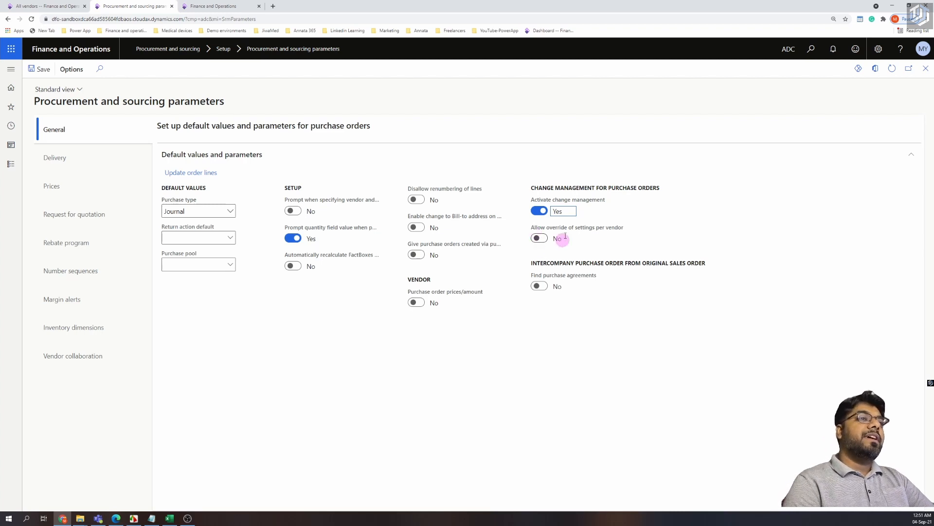
pyautogui.click(538, 238)
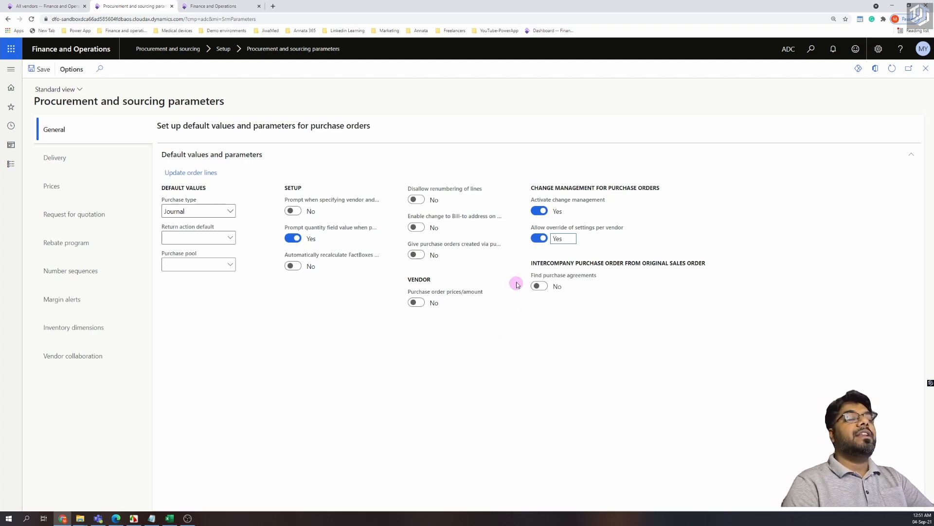
pyautogui.click(45, 73)
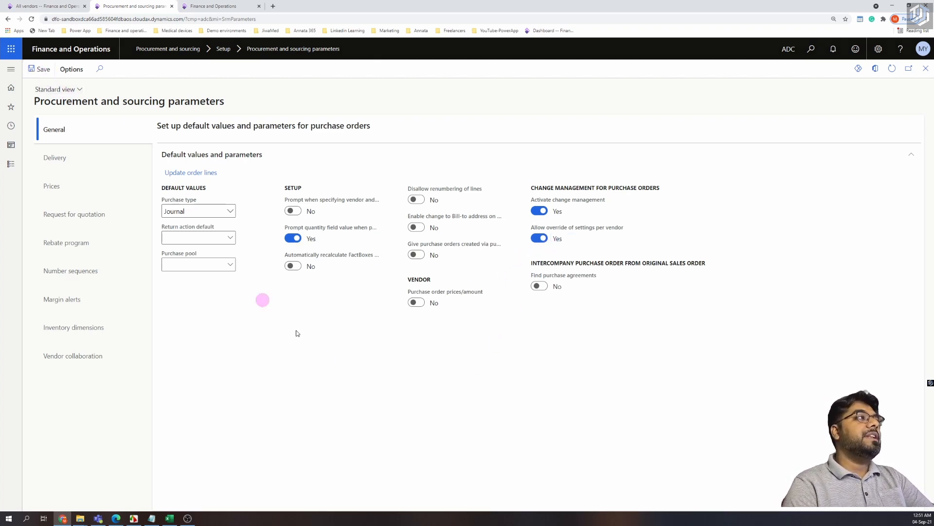
# Return to the Mercedes Benz vendor record and set its change management Override settings to Yes.
pyautogui.click(46, 6)
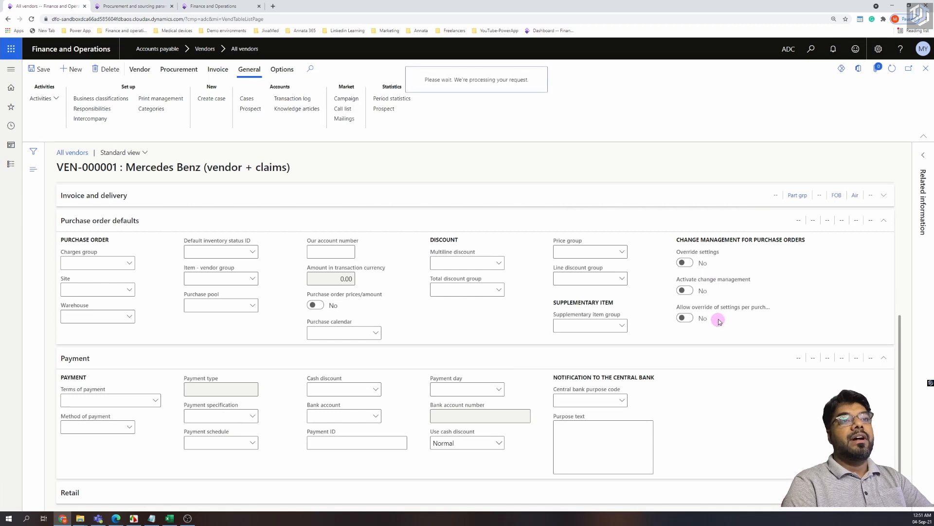
pyautogui.click(684, 262)
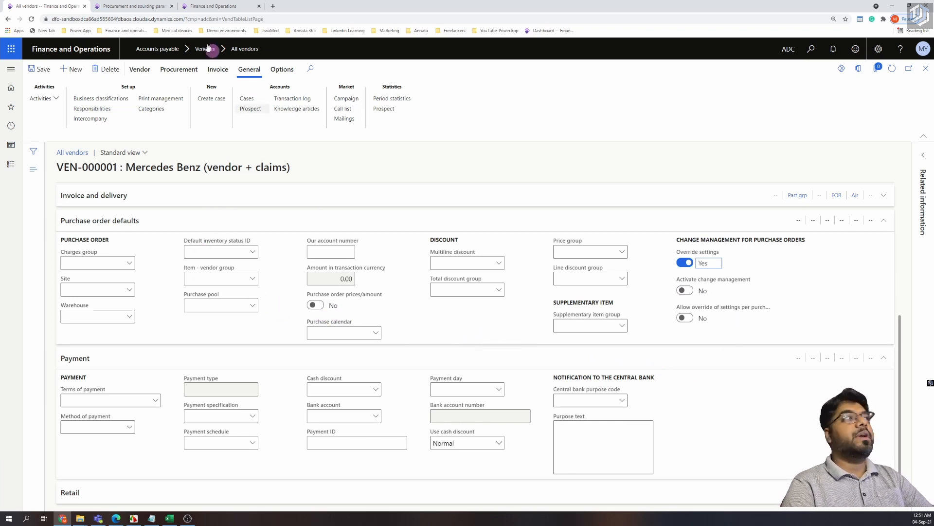
# Compare the vendor's change management settings with the procurement parameters, and set Activate change management to No in the parameters.
pyautogui.click(133, 6)
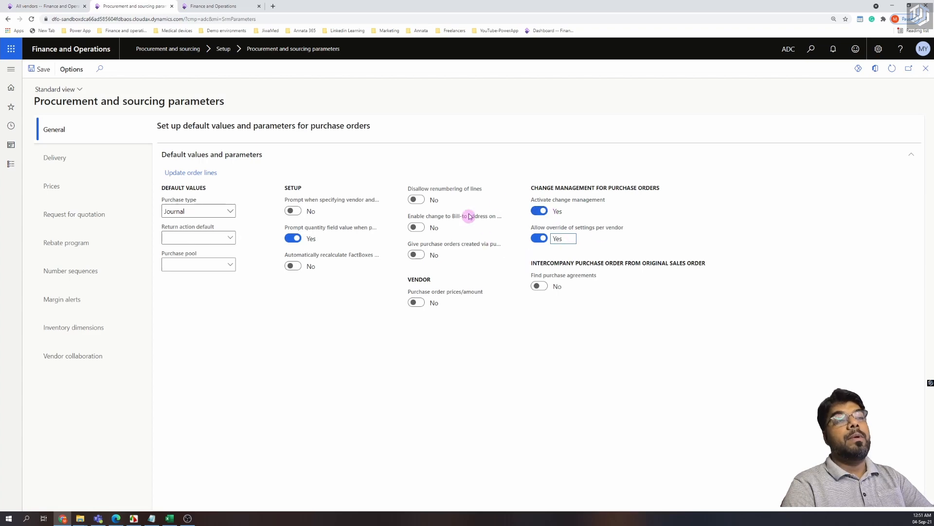
pyautogui.click(78, 7)
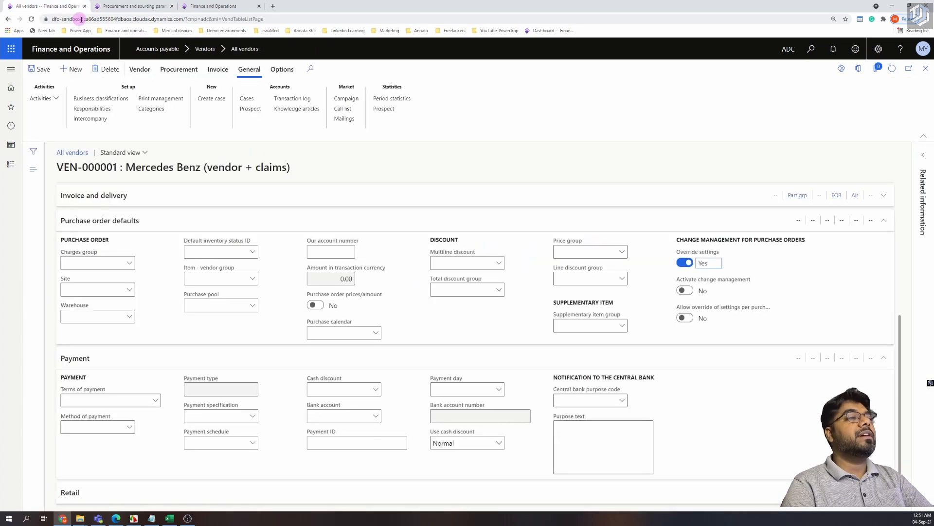
pyautogui.click(132, 6)
pyautogui.click(540, 238)
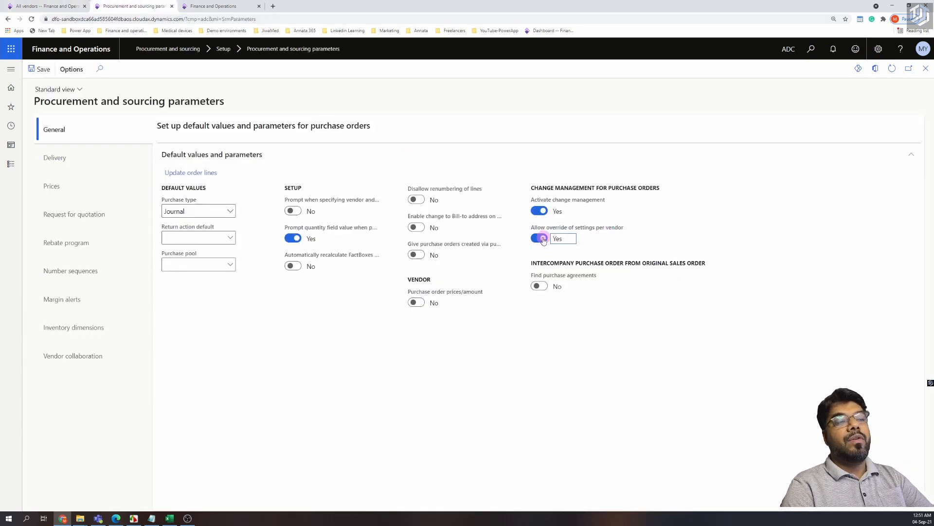
pyautogui.click(42, 6)
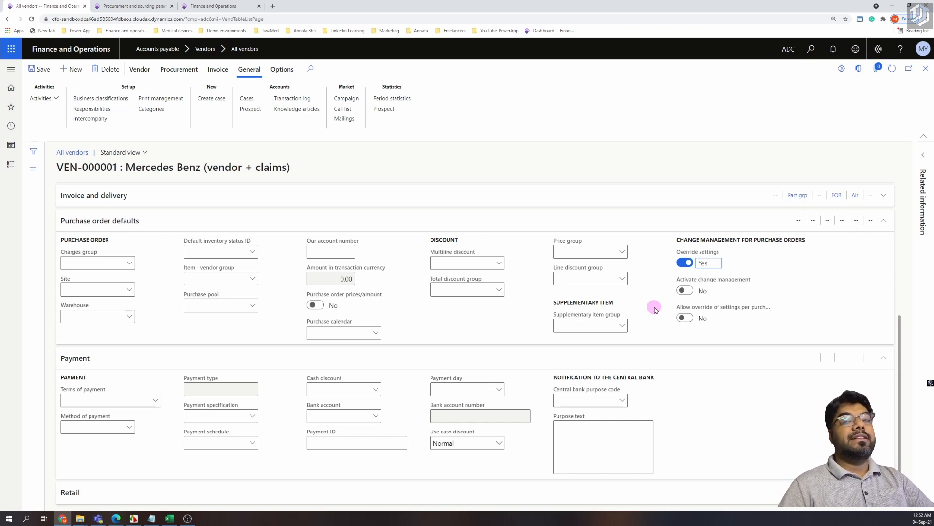
pyautogui.click(142, 6)
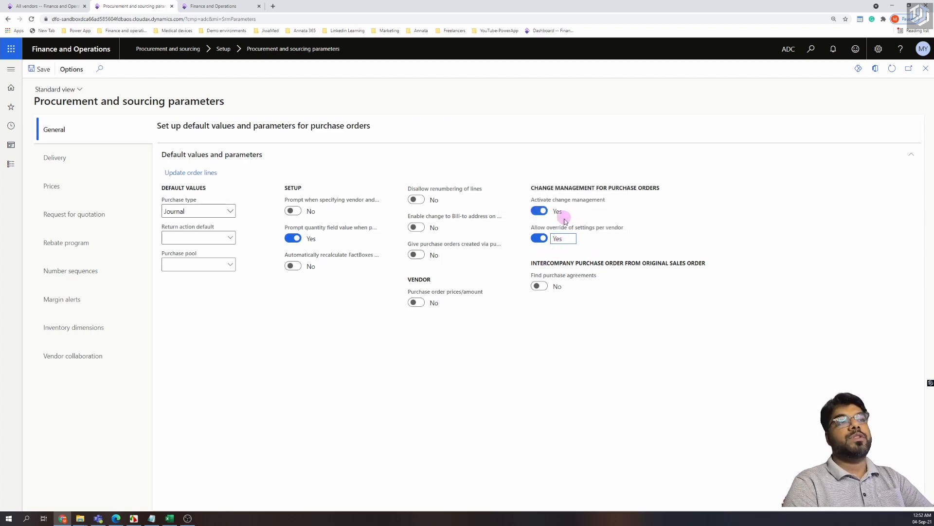
pyautogui.click(542, 212)
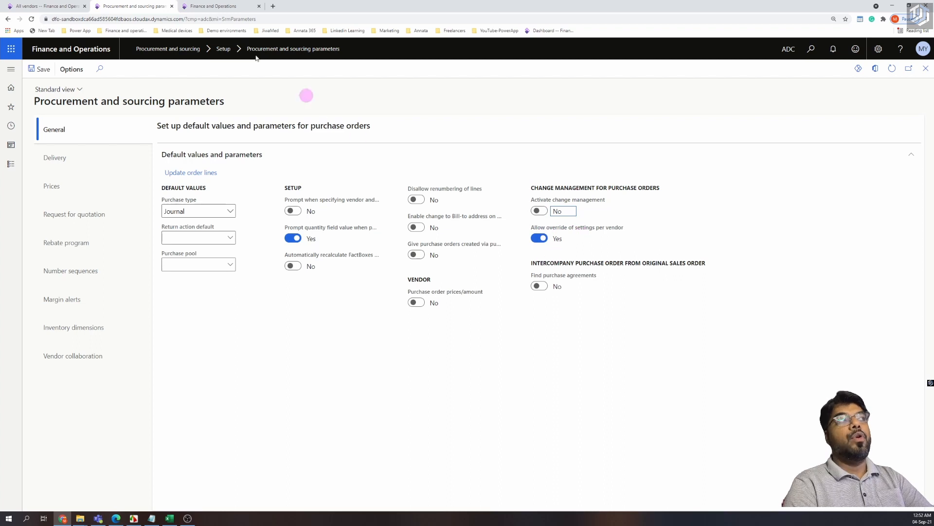
# On the Mercedes Benz vendor, set Activate change management and Allow override of settings per purchase order to Yes.
pyautogui.click(58, 10)
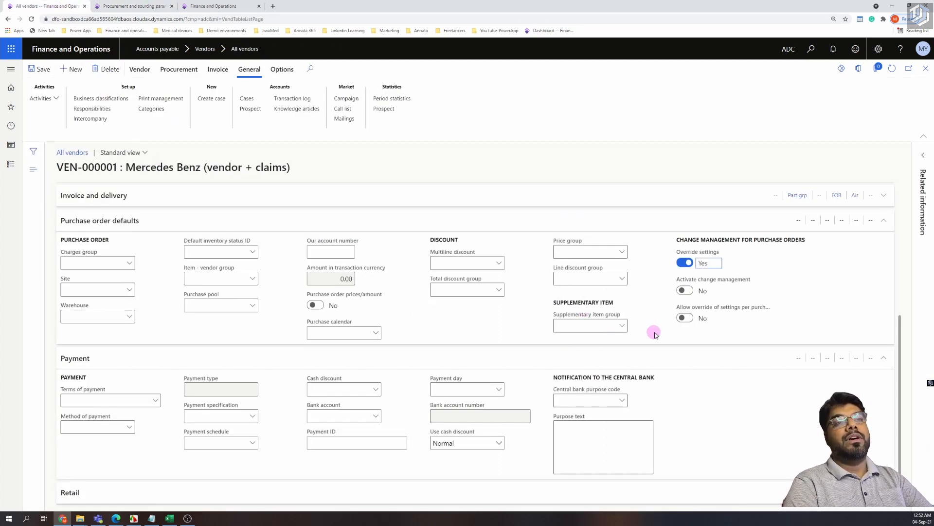
pyautogui.click(701, 299)
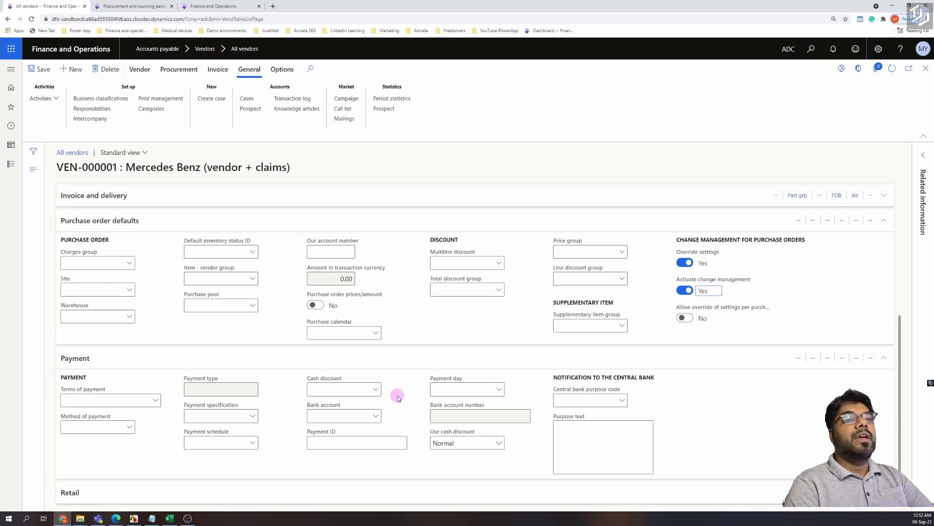
pyautogui.click(684, 321)
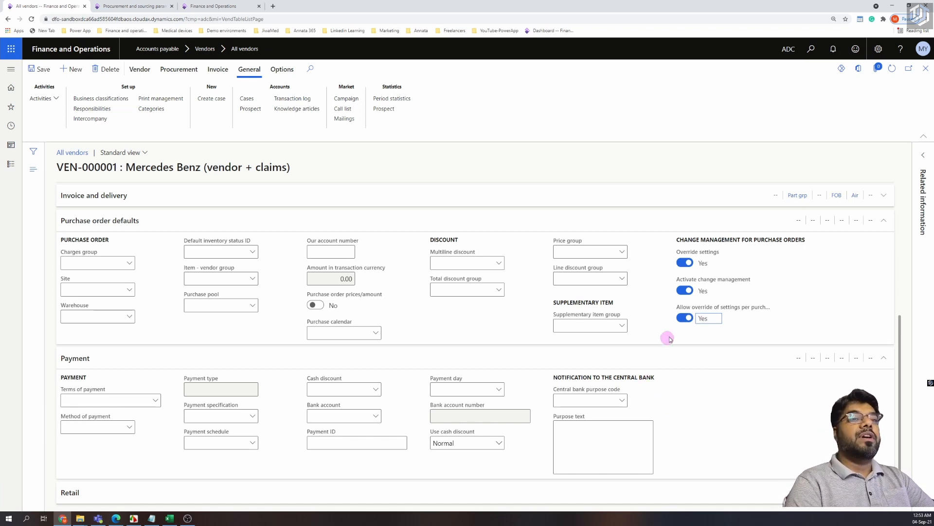
# Reset all three change management options for purchase orders on the vendor to No.
pyautogui.click(685, 318)
pyautogui.click(685, 290)
pyautogui.click(684, 264)
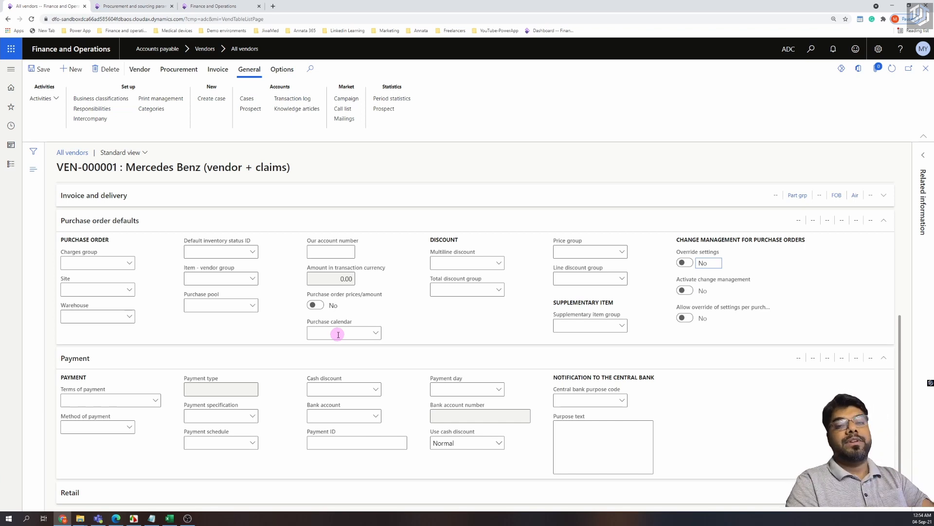
# From the vendor's Purchase calendar details, create a working time calendar "Purch-Cal" named "Puchase Calendar" and save it.
pyautogui.rightClick(376, 334)
pyautogui.click(395, 379)
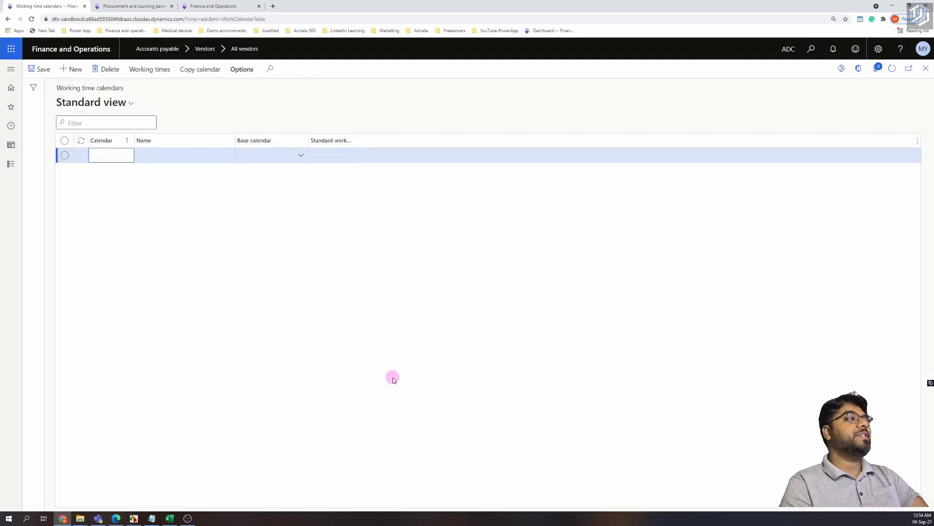
pyautogui.write('P')
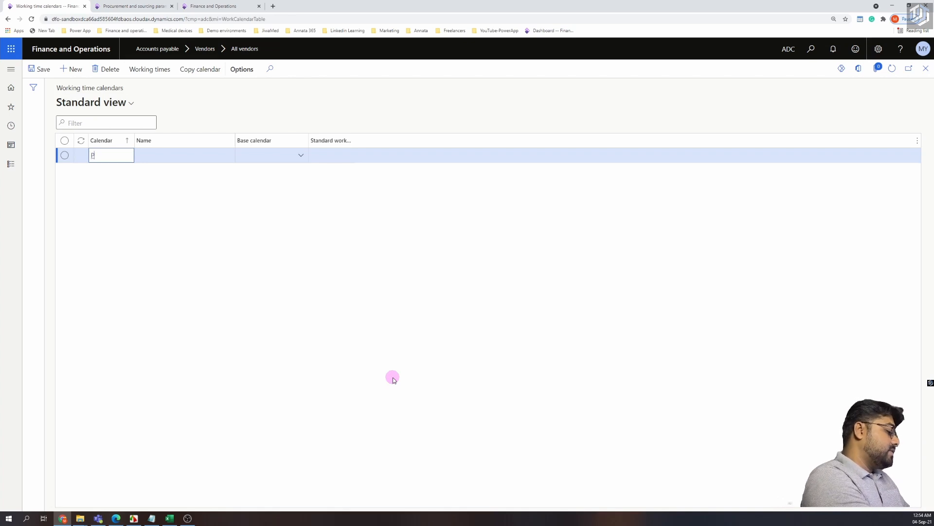
pyautogui.write('urch-Cal')
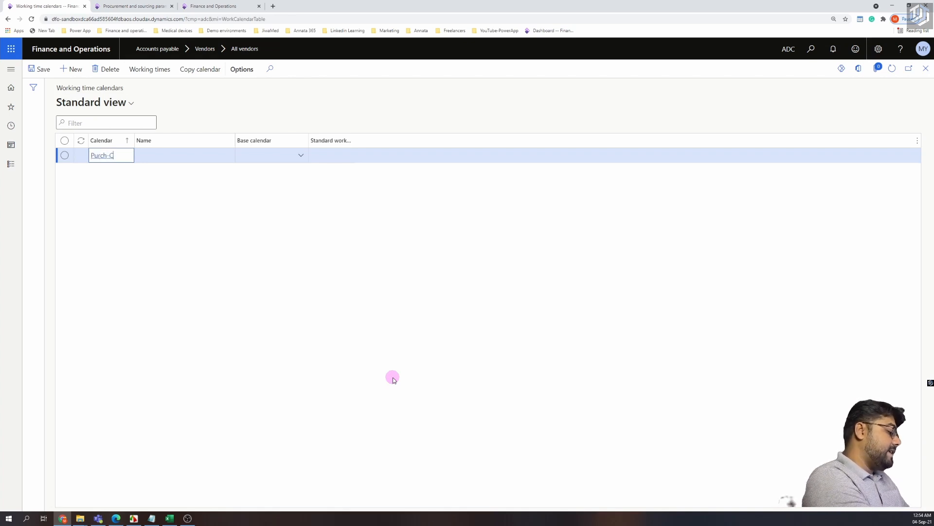
pyautogui.click(195, 155)
pyautogui.write('Puchase Cal')
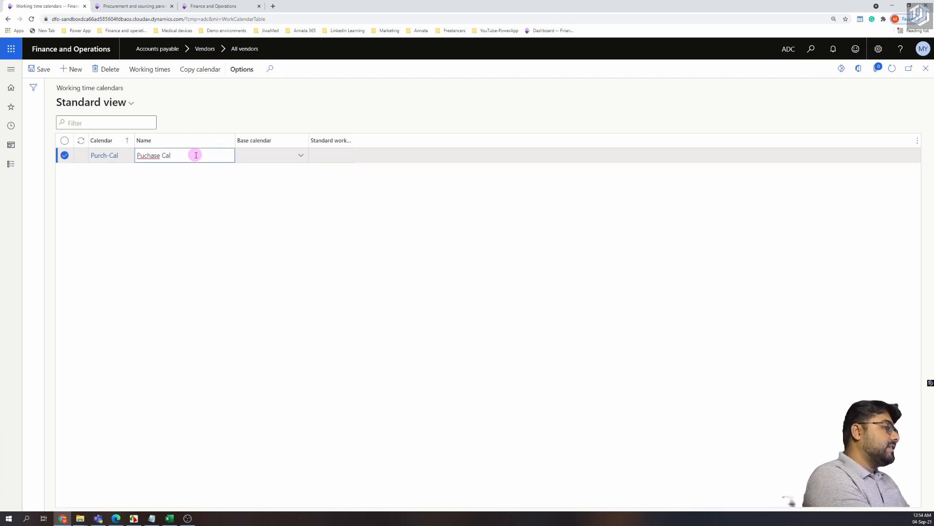
pyautogui.write('endar')
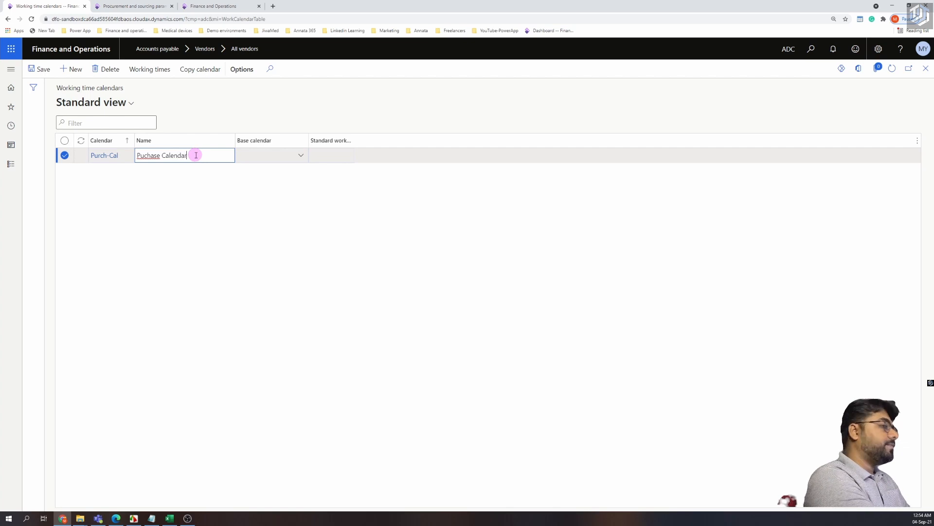
pyautogui.click(192, 204)
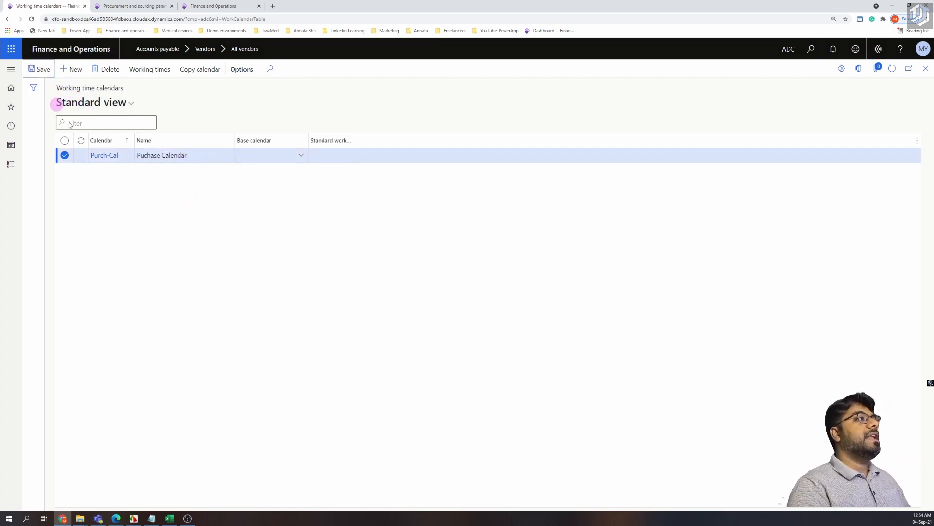
# Start composing working times for the Purch-Cal calendar, with the period set from 9/1/2021 to 9/30/2022.
pyautogui.click(149, 69)
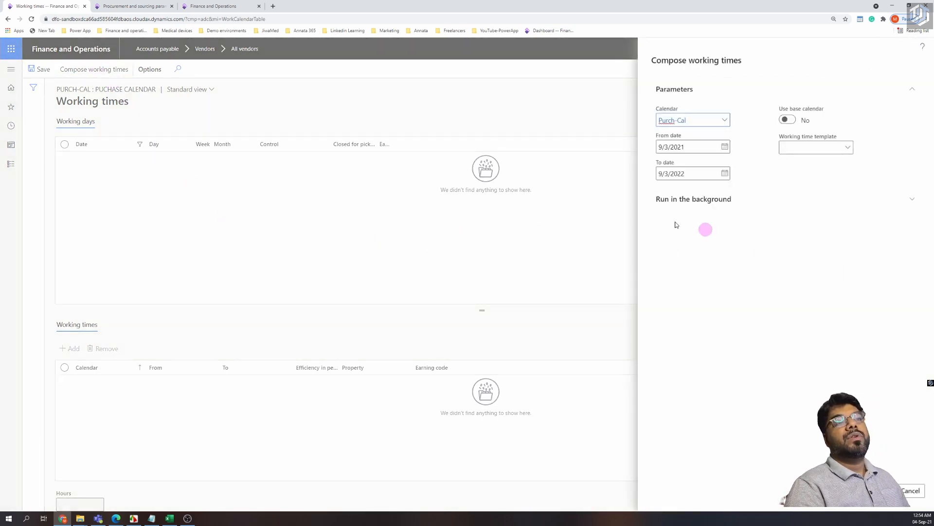
pyautogui.click(725, 146)
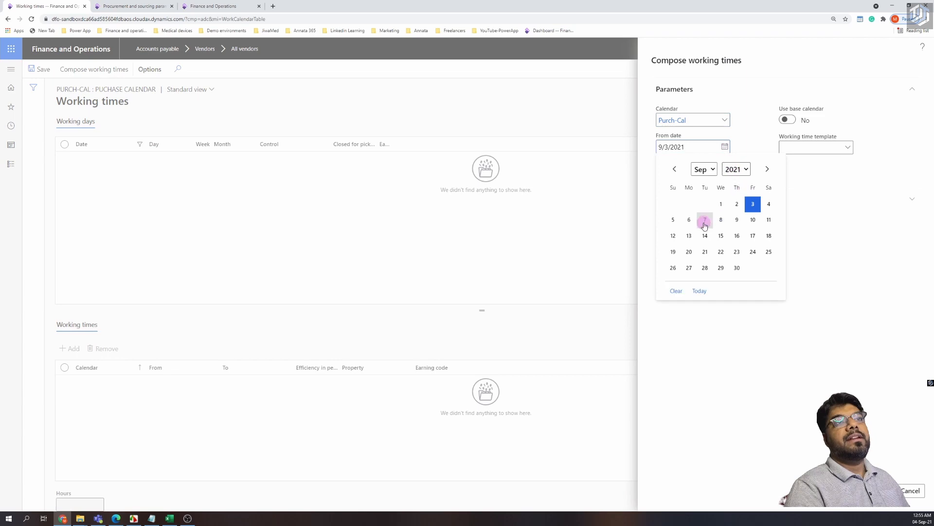
pyautogui.click(721, 204)
pyautogui.click(725, 174)
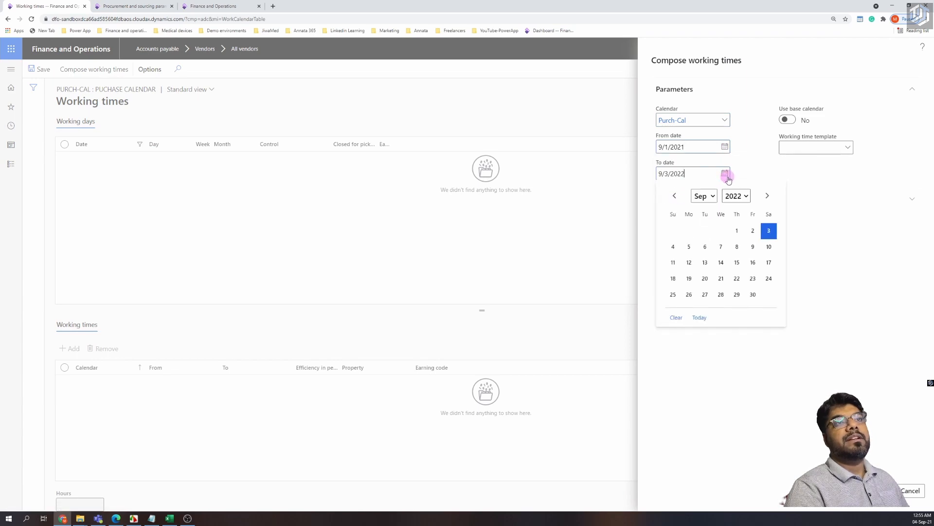
pyautogui.click(753, 294)
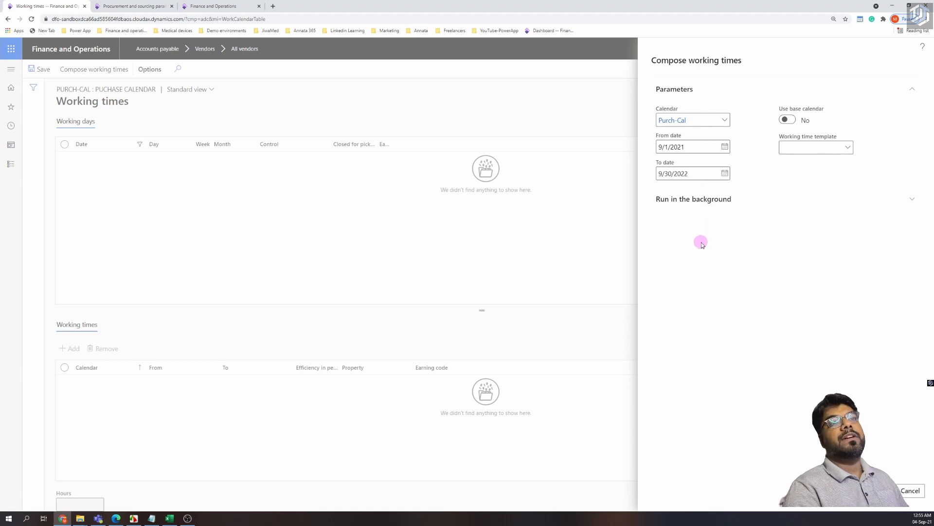
# Open the details of the Working time template field from the Compose working times dialog.
pyautogui.rightClick(849, 148)
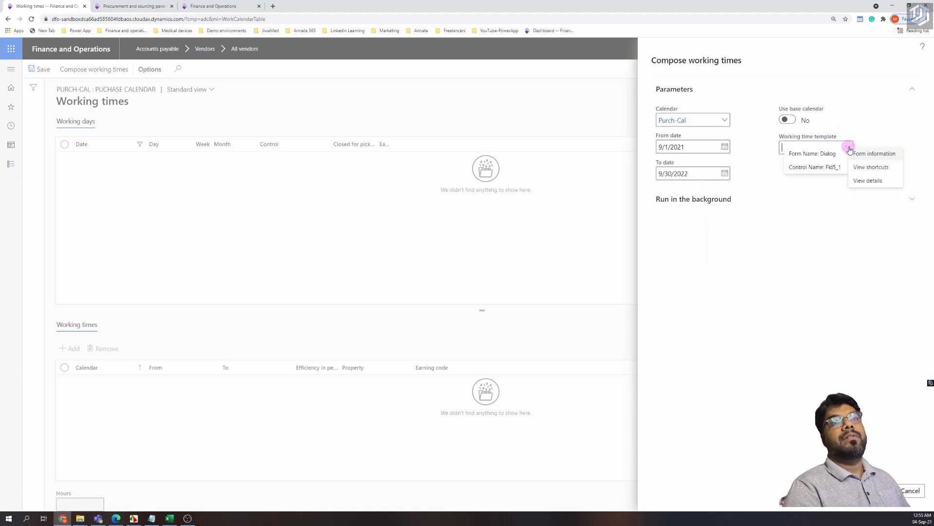
pyautogui.click(779, 191)
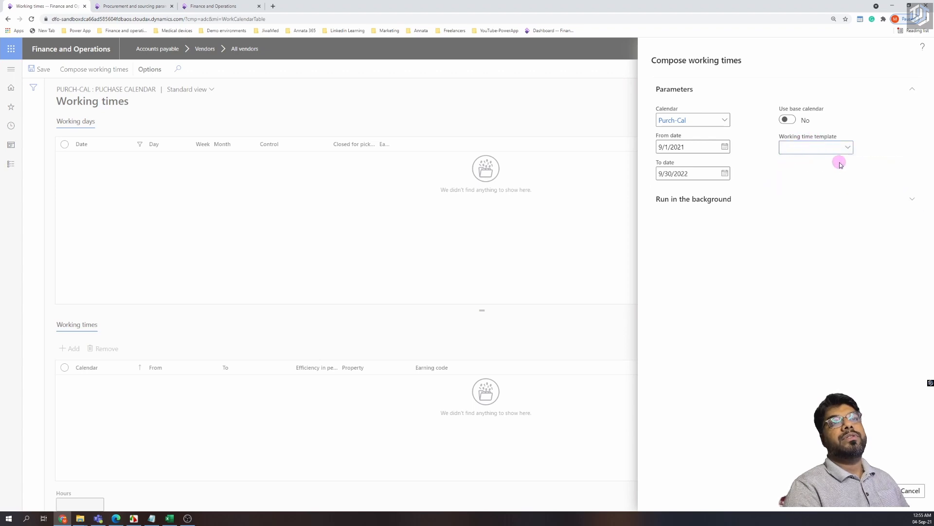
pyautogui.rightClick(848, 150)
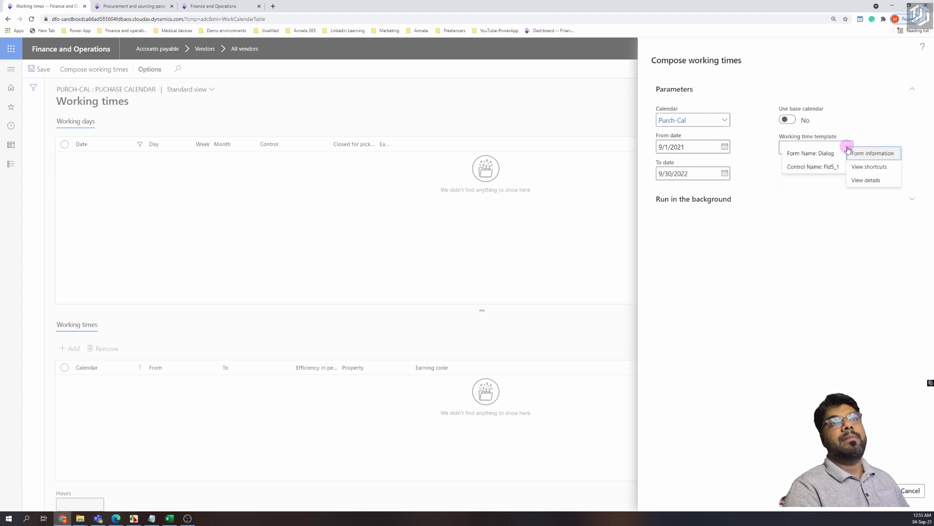
pyautogui.click(861, 178)
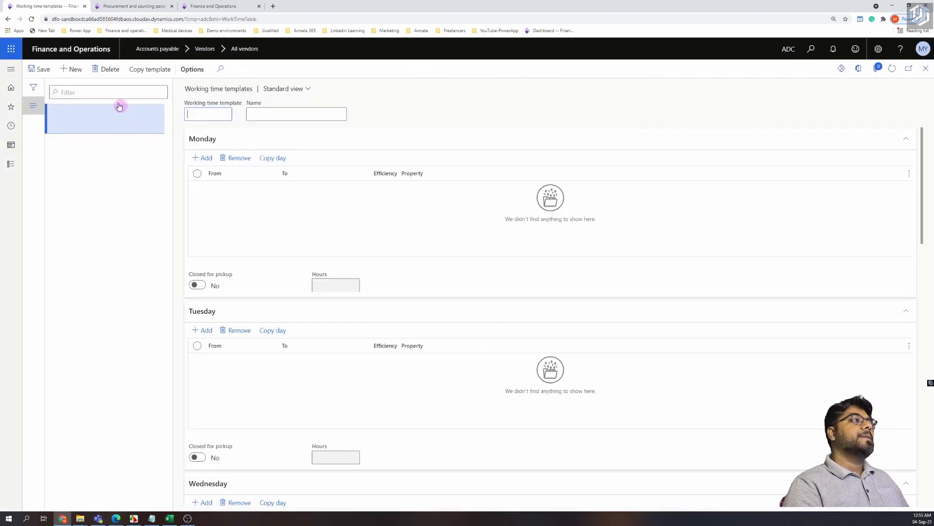
pyautogui.click(74, 70)
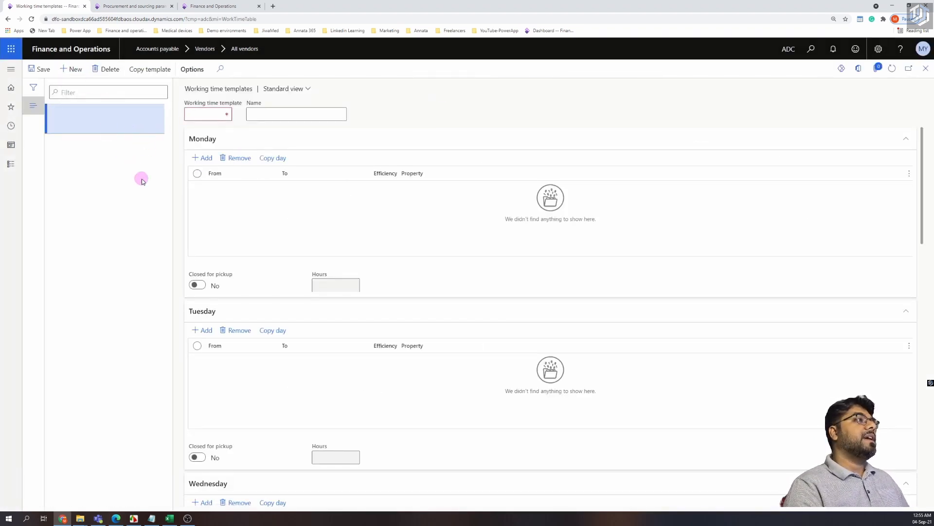
pyautogui.click(127, 151)
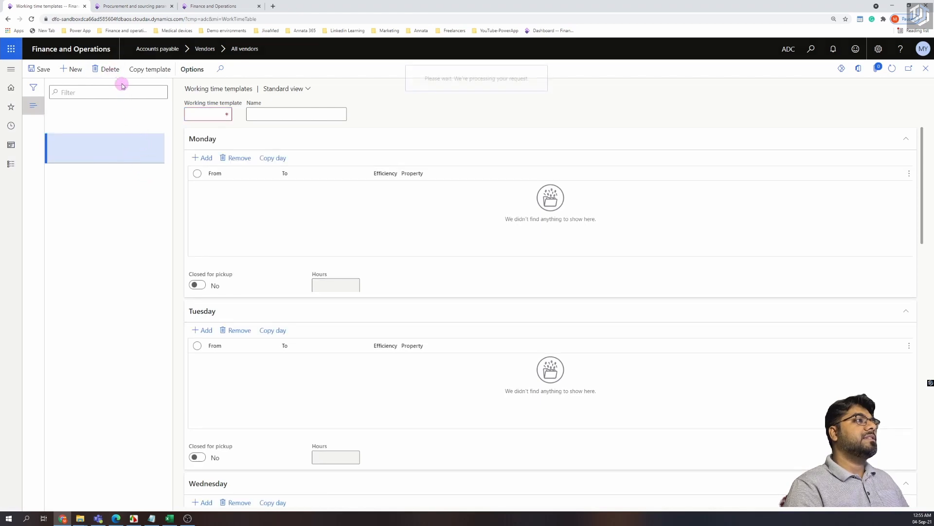
pyautogui.click(110, 71)
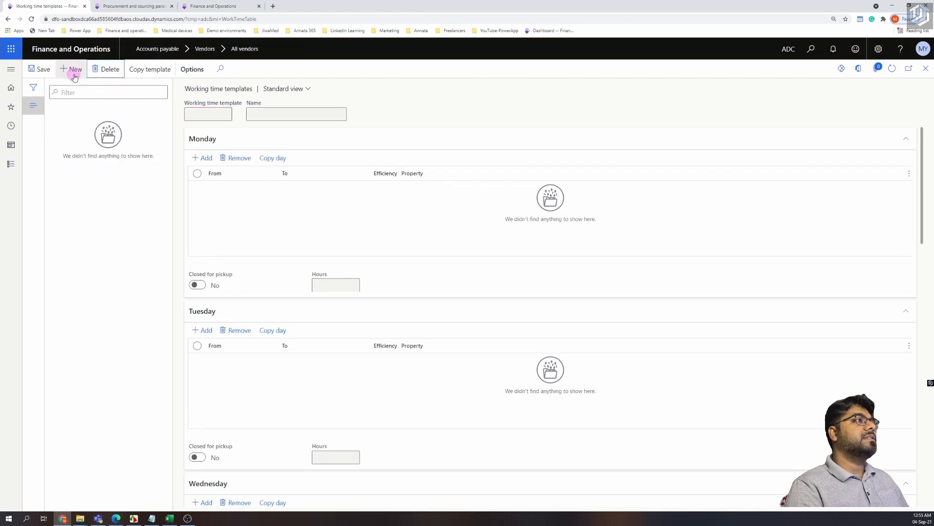
# Create a working time template "Standard" with the name "Standard".
pyautogui.hotkey('alt', 'n')
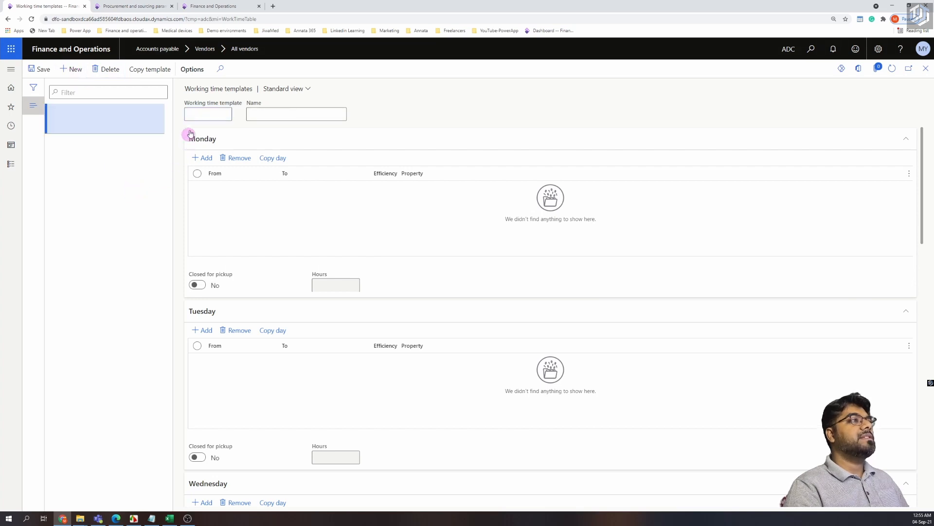
pyautogui.write('Sta')
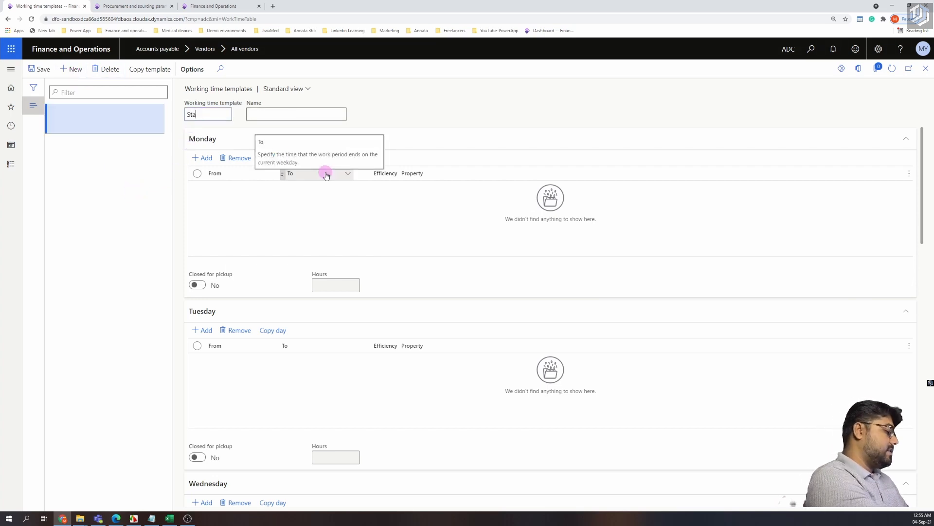
pyautogui.write('ndard')
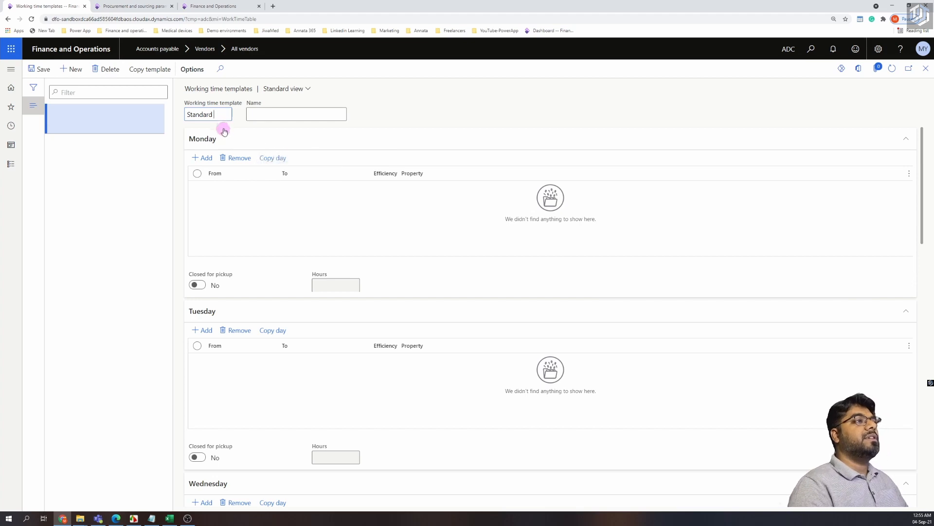
pyautogui.moveTo(222, 116); pyautogui.dragTo(169, 117)
pyautogui.hotkey('ctrl', 'c')
pyautogui.click(280, 119)
pyautogui.hotkey('ctrl', 'v')
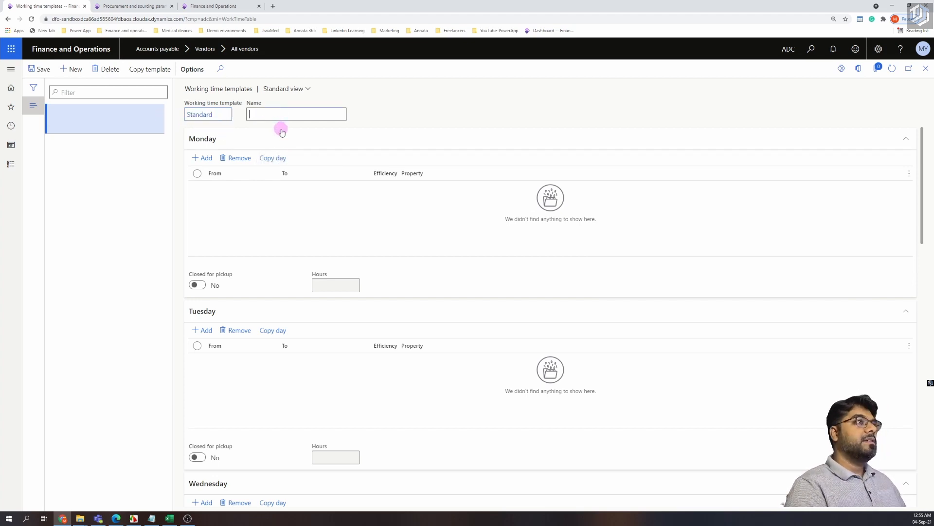
pyautogui.click(406, 112)
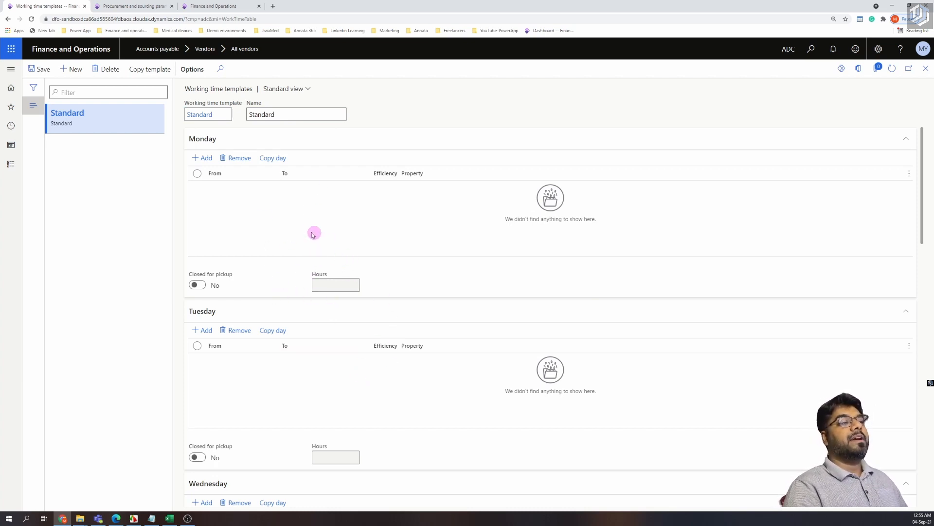
# Add a Monday working time from 8:00 AM to 5:00 PM to the Standard template.
pyautogui.click(204, 158)
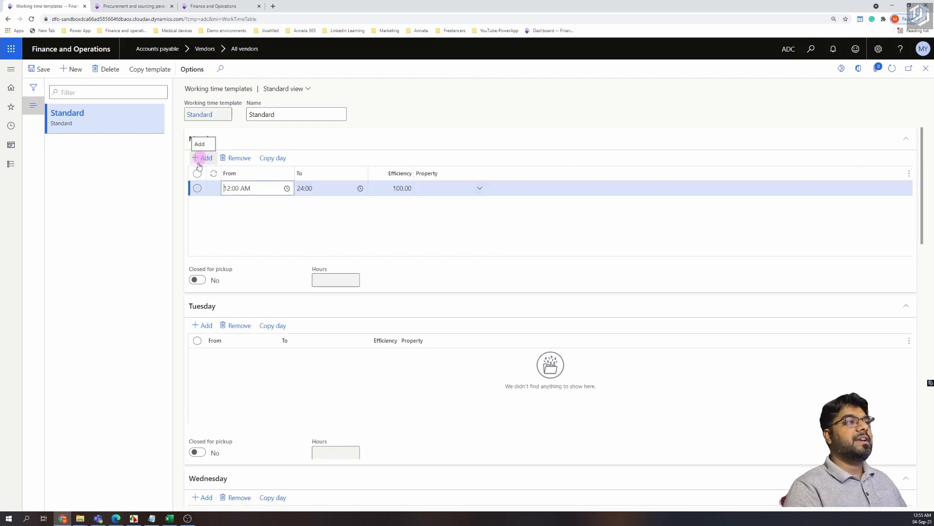
pyautogui.click(243, 189)
pyautogui.click(229, 188)
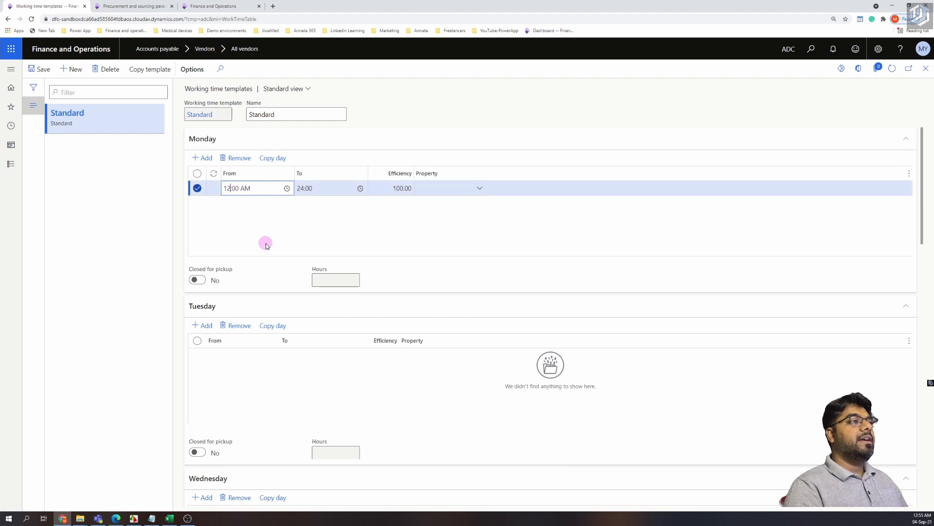
pyautogui.press('BackSpace')
pyautogui.press('BackSpace')
pyautogui.press('BackSpace')
pyautogui.write('09')
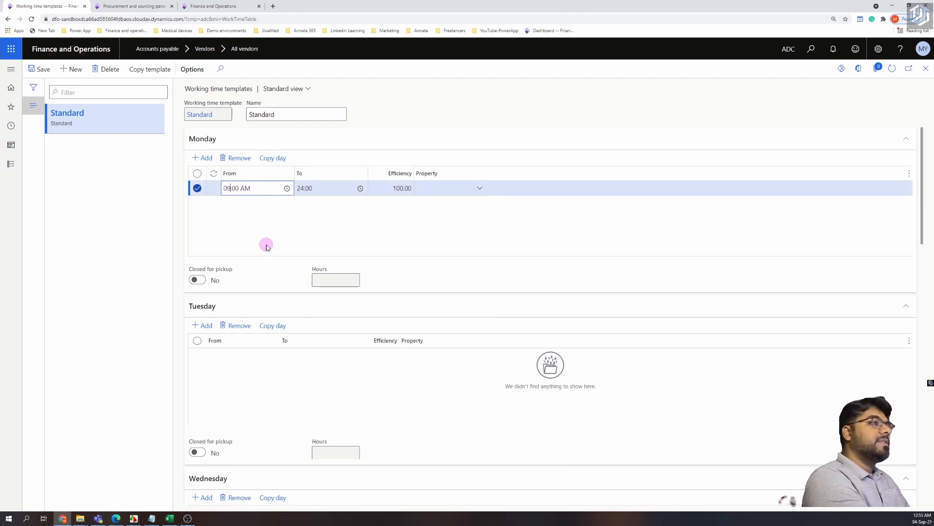
pyautogui.press('BackSpace')
pyautogui.write('8')
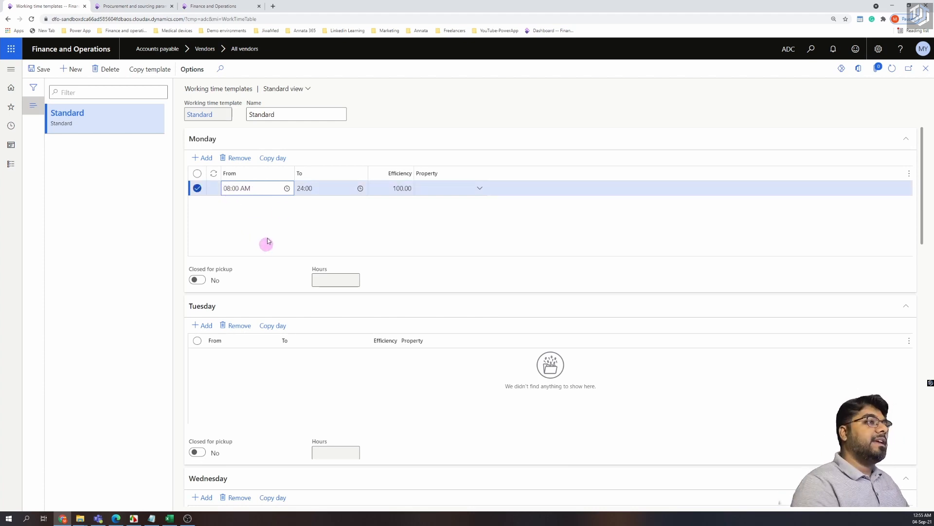
pyautogui.click(304, 190)
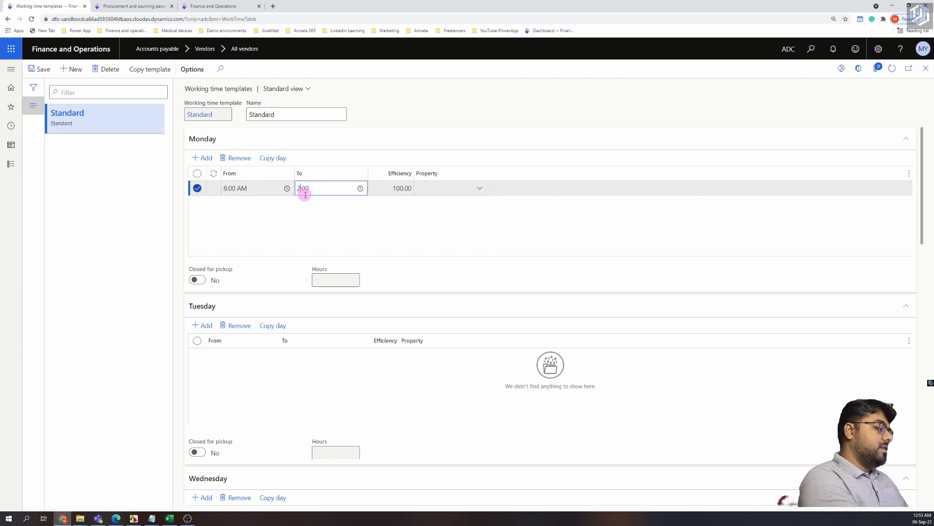
pyautogui.click(305, 221)
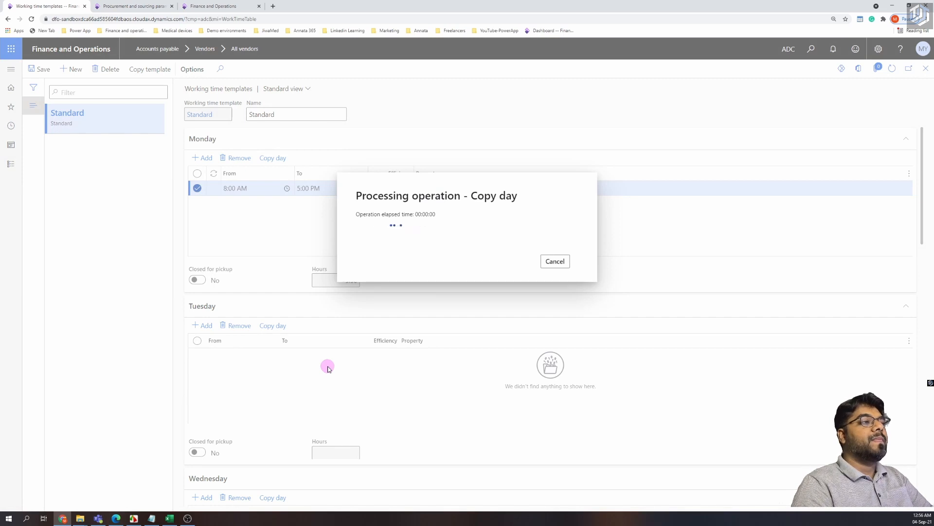
# Copy the working times day by day from Tuesday to Wednesday, Thursday and Friday.
pyautogui.scroll(-3, 323, 350)
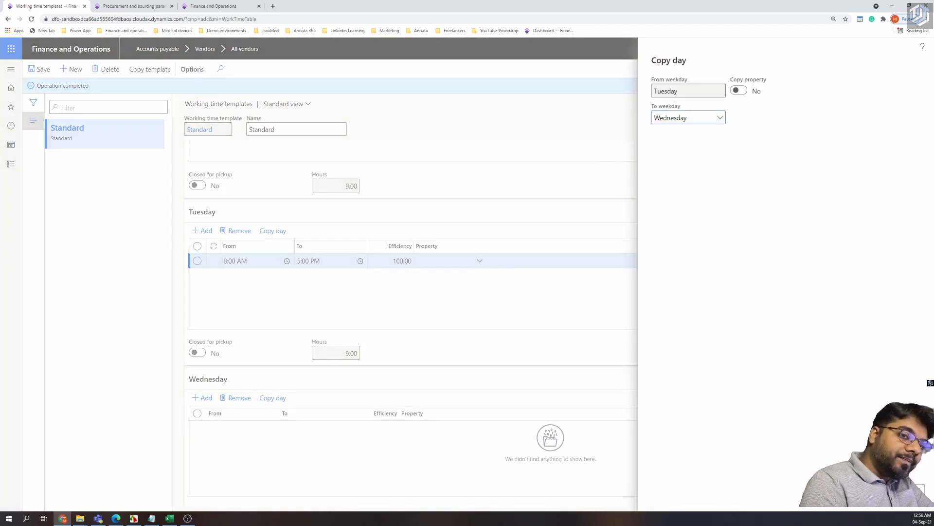
pyautogui.click(880, 490)
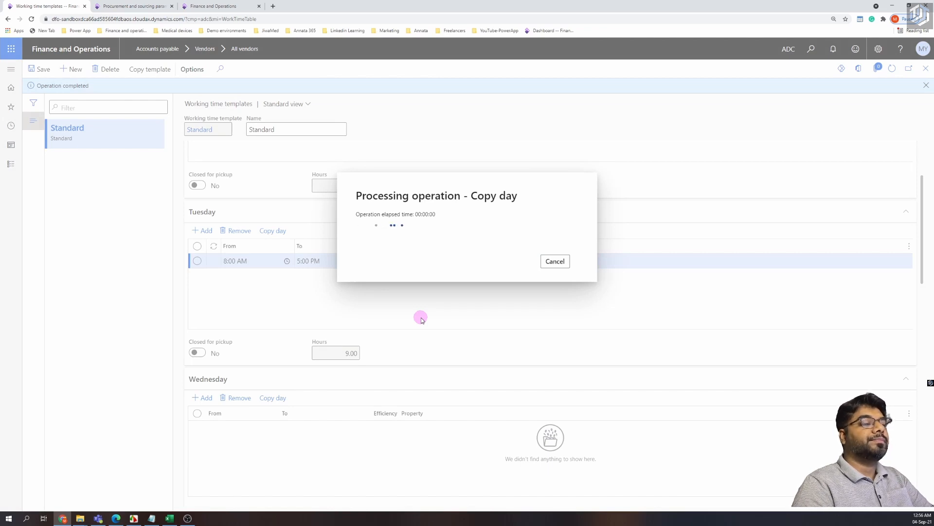
pyautogui.scroll(-6, 419, 316)
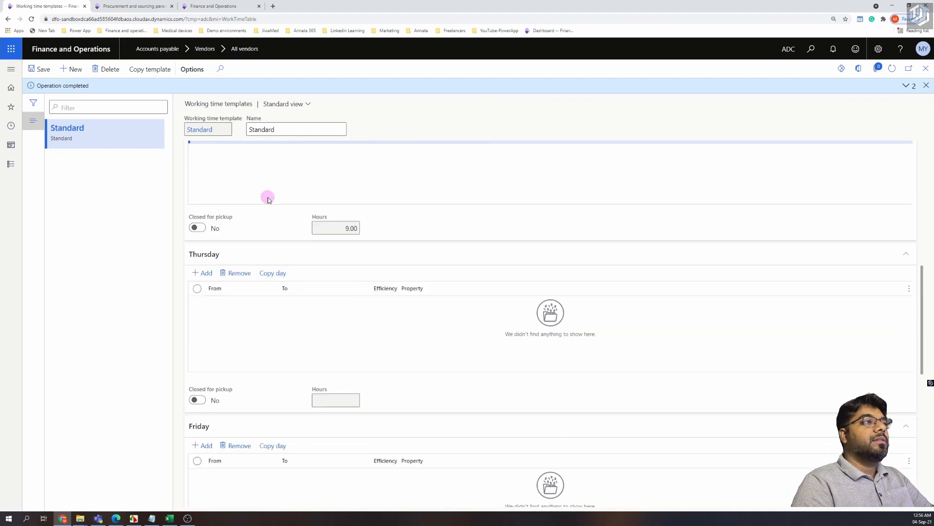
pyautogui.click(280, 149)
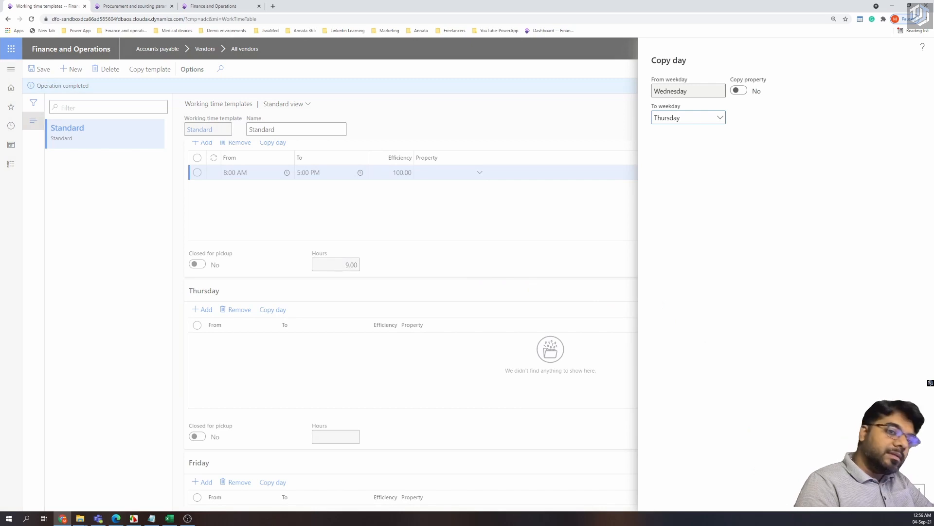
pyautogui.press('Return')
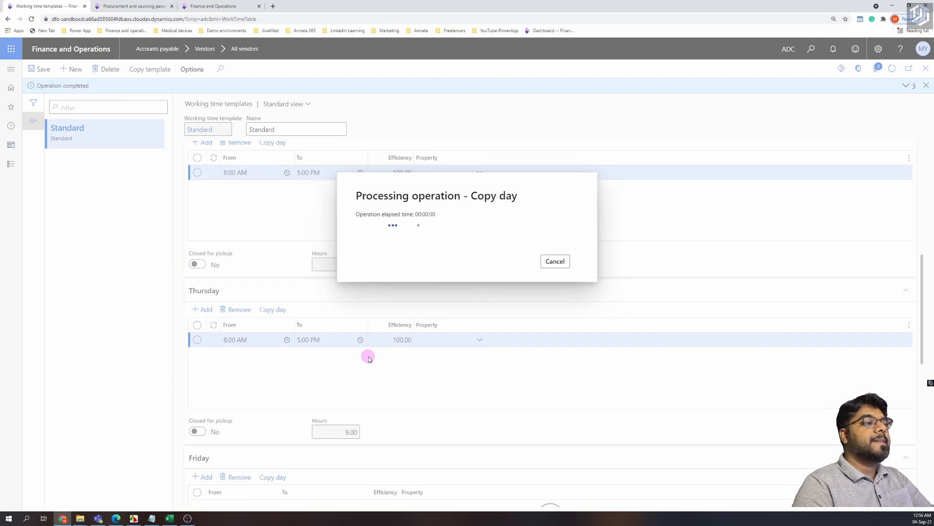
# Set Closed for pickup to Yes for Saturday and Sunday and save the Standard template.
pyautogui.scroll(-3, 369, 357)
pyautogui.scroll(-9, 369, 356)
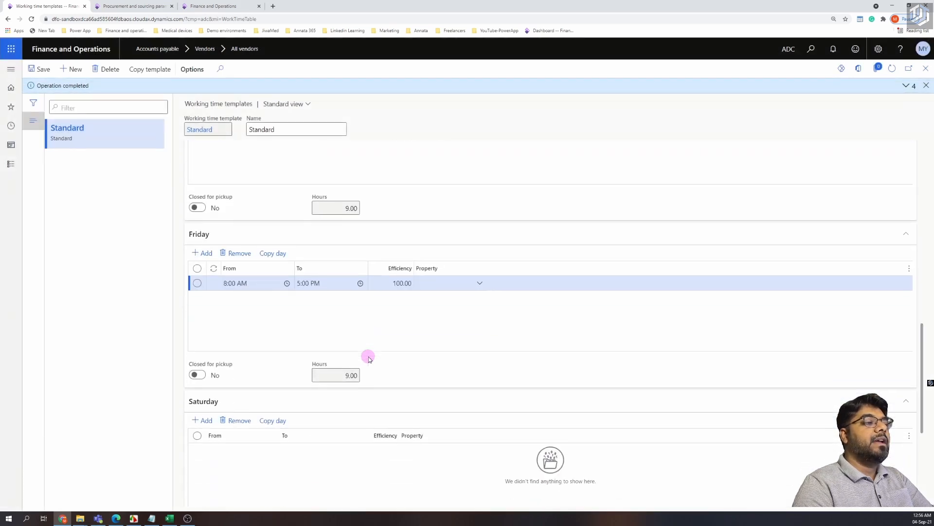
pyautogui.click(197, 332)
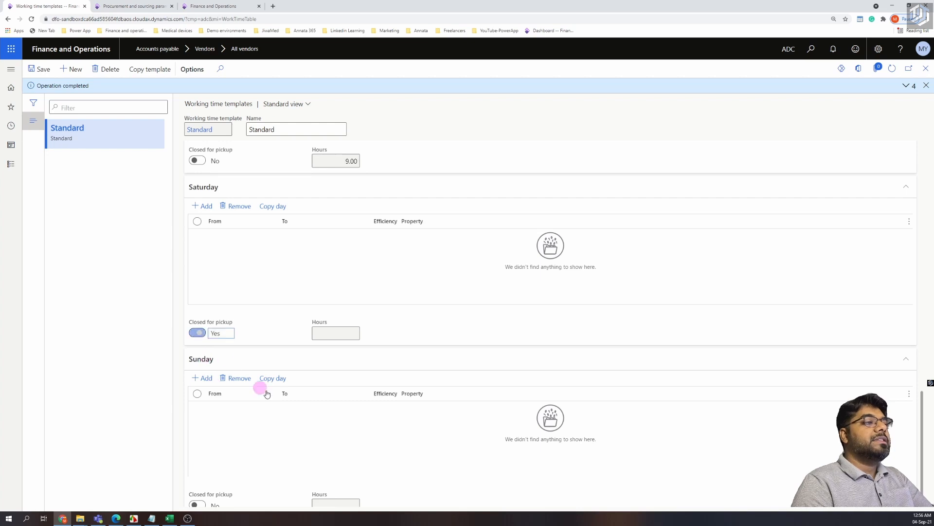
pyautogui.click(198, 493)
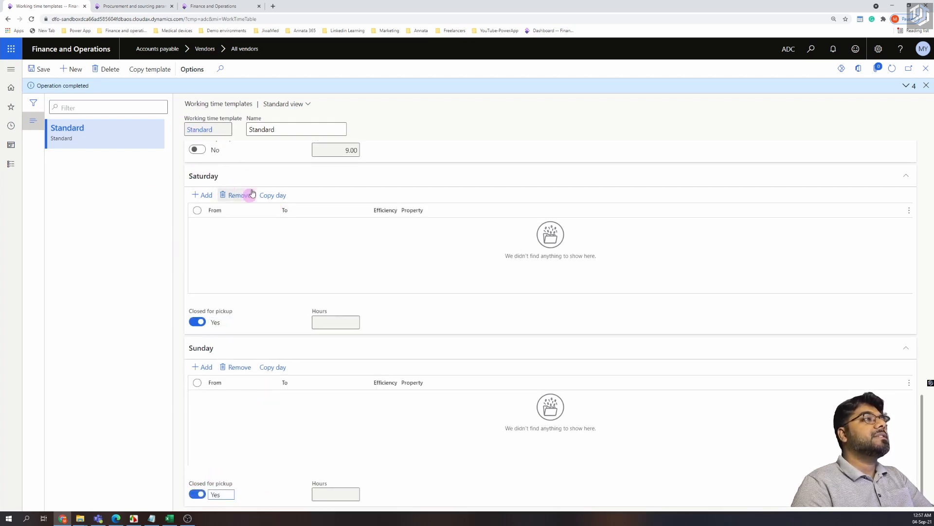
pyautogui.click(45, 71)
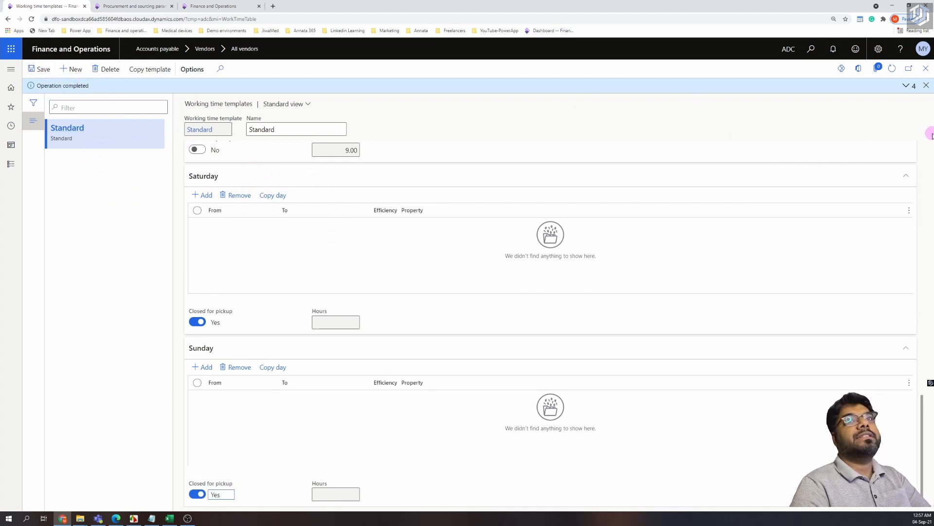
# Close the working time templates and choose Standard as the working time template for composing the Purch-Cal calendar.
pyautogui.click(926, 86)
pyautogui.click(927, 71)
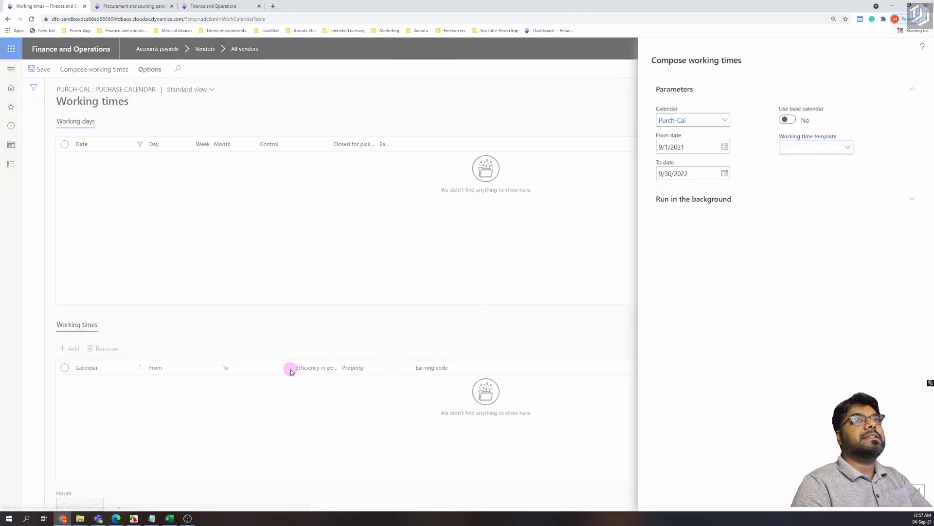
pyautogui.click(848, 148)
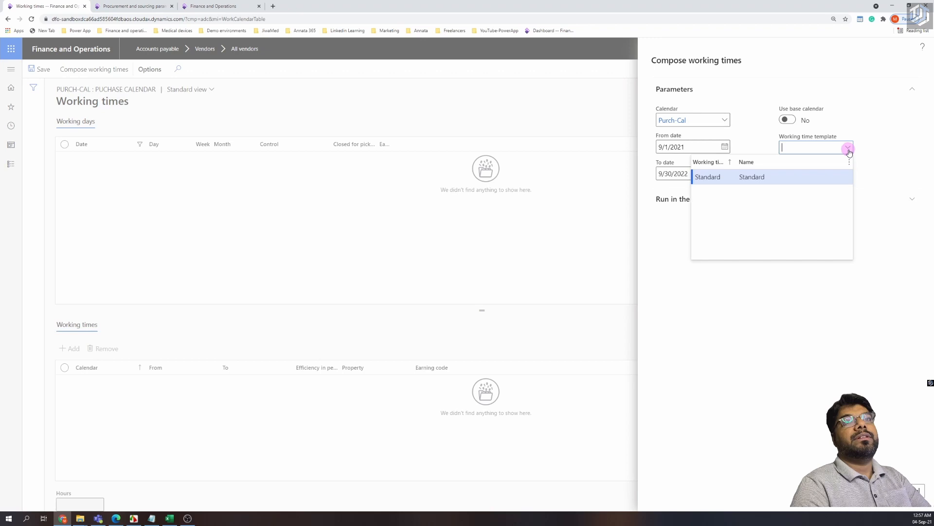
pyautogui.click(729, 262)
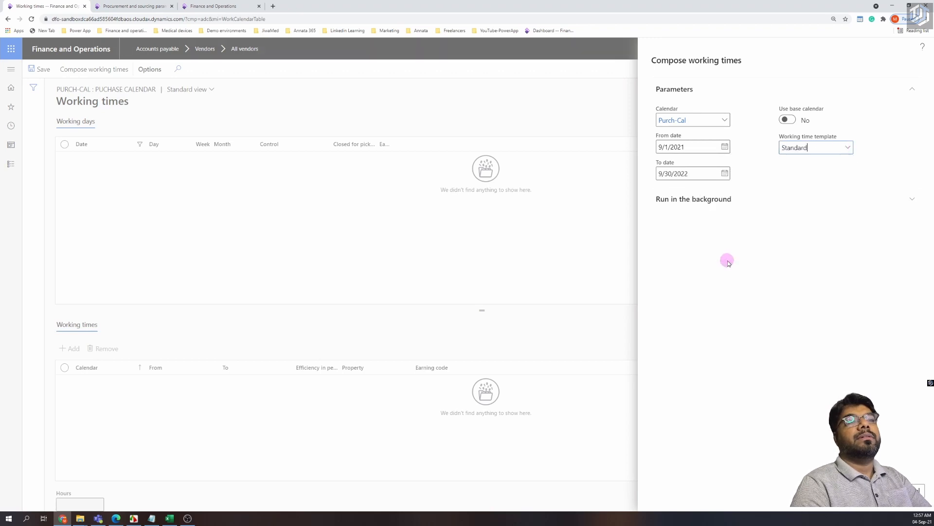
# Open the details of the selected Standard template, review its weekday working times, and return to the Compose working times dialog.
pyautogui.click(792, 148)
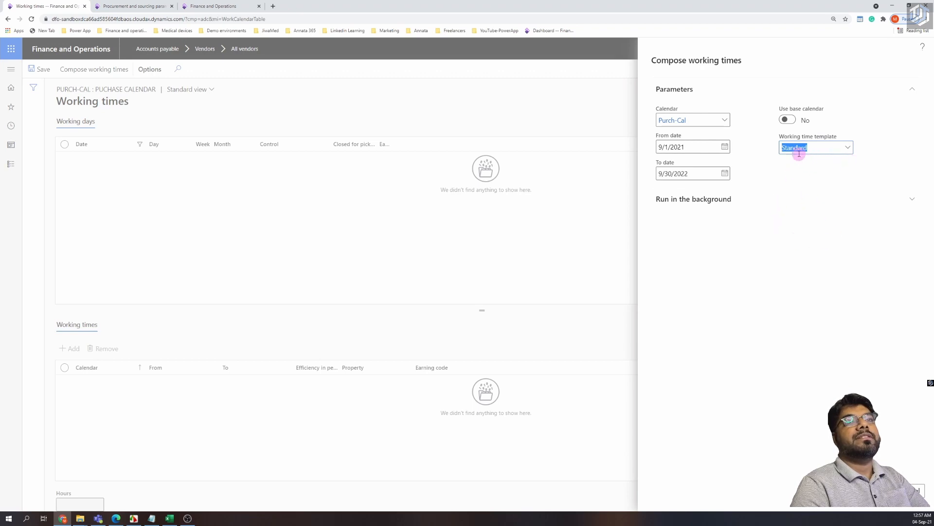
pyautogui.rightClick(854, 151)
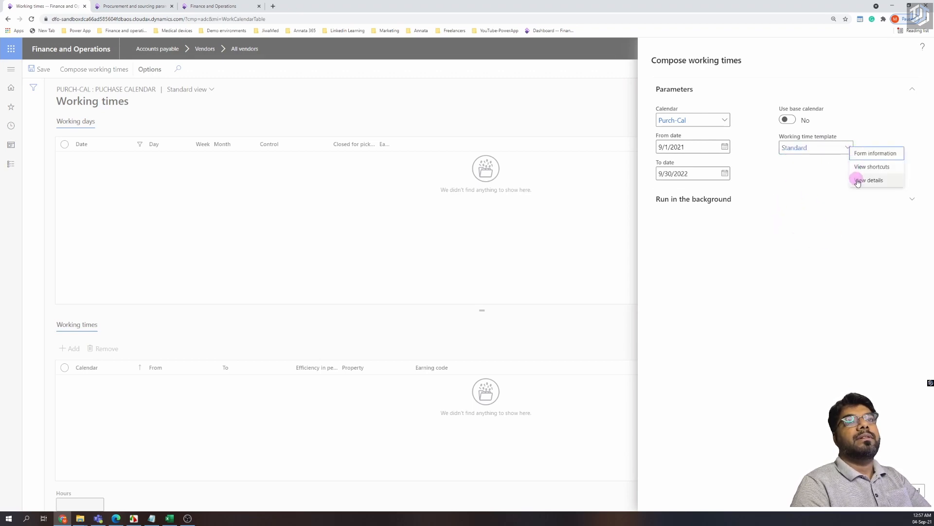
pyautogui.click(557, 292)
pyautogui.click(419, 322)
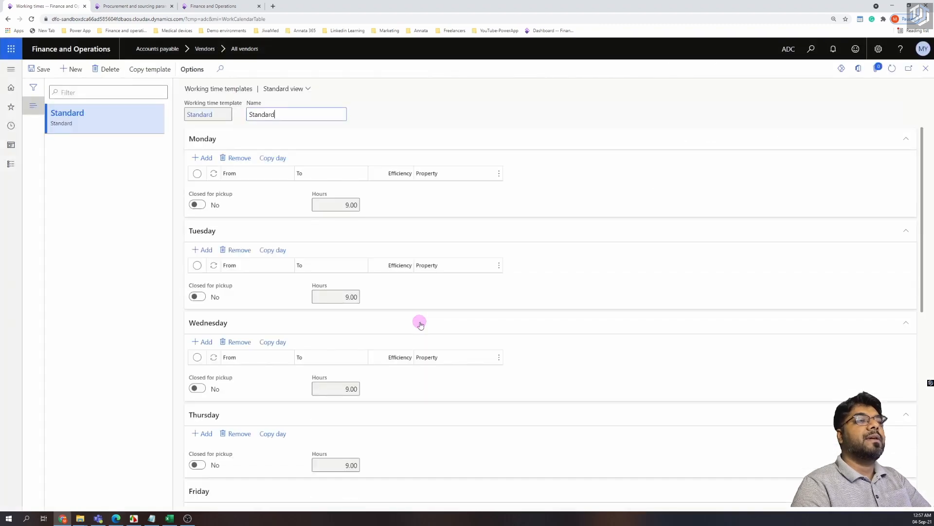
pyautogui.scroll(-9, 331, 312)
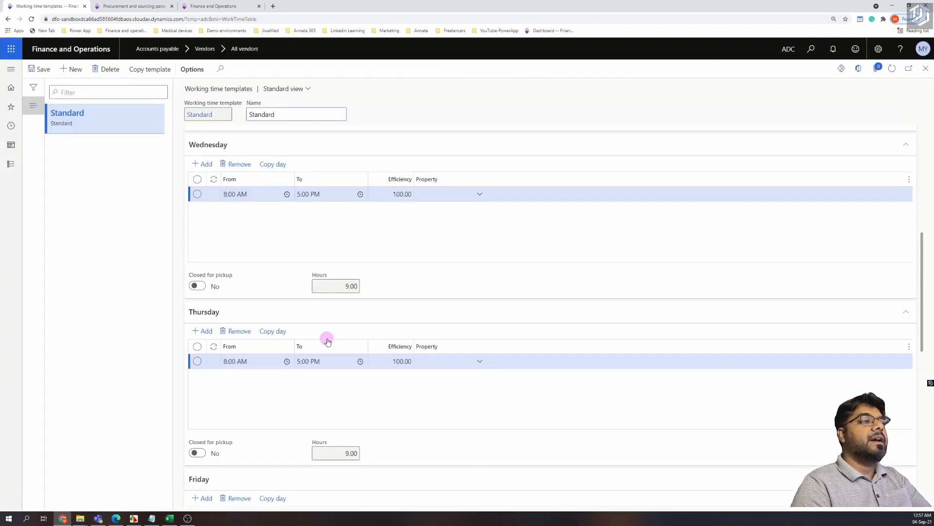
pyautogui.click(926, 68)
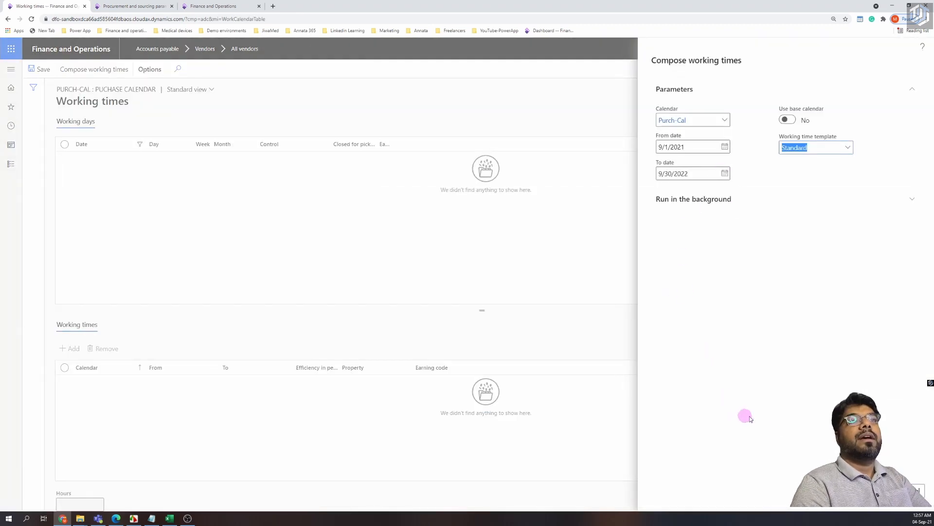
# Compose the Purch-Cal working times from the Standard template for 9/1/2021 to 9/30/2022 and review the generated September days.
pyautogui.click(878, 490)
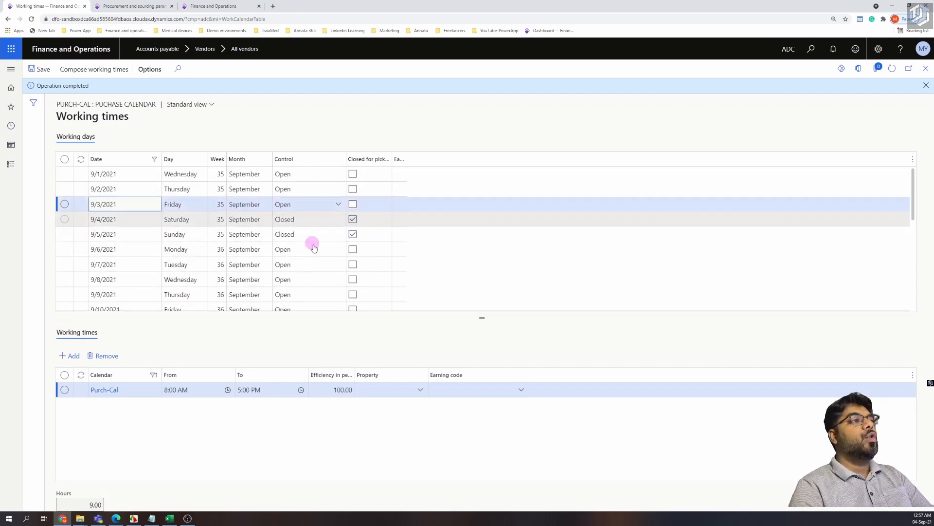
pyautogui.scroll(-2, 298, 239)
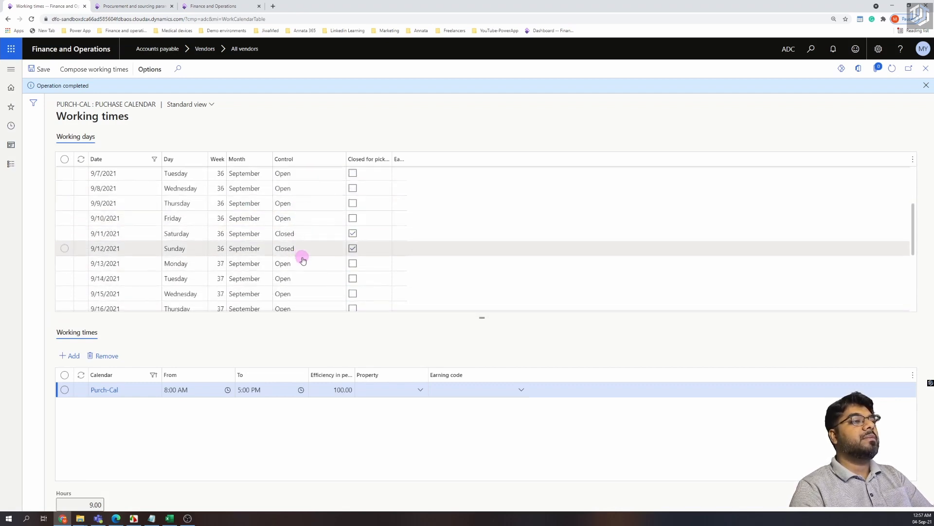
pyautogui.scroll(-1, 294, 294)
pyautogui.scroll(-2, 294, 294)
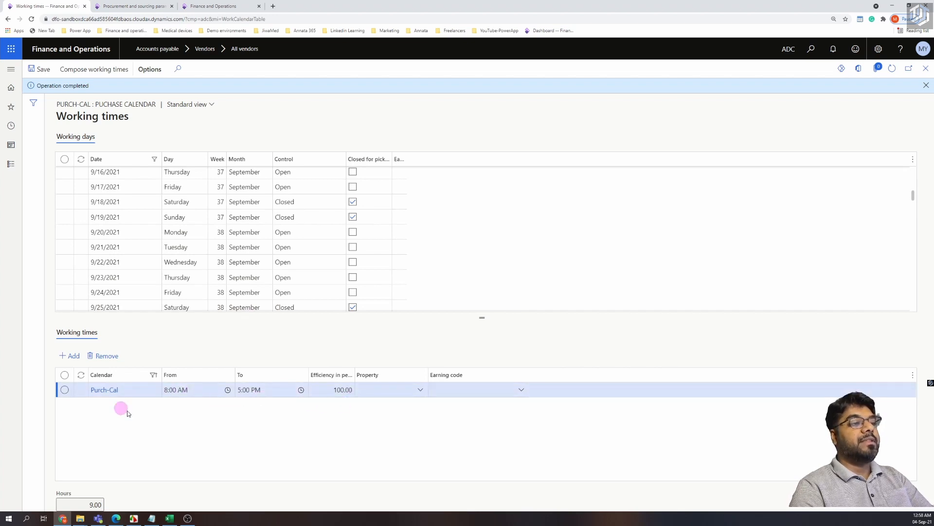
pyautogui.scroll(5, 263, 272)
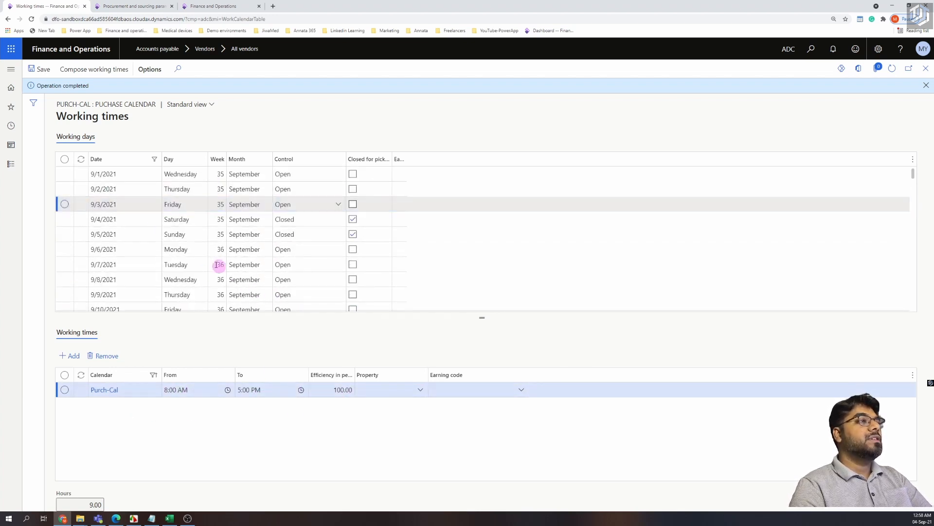
# Close the working times, assign Purch-Cal as the vendor's purchase calendar, and save the vendor record.
pyautogui.click(926, 85)
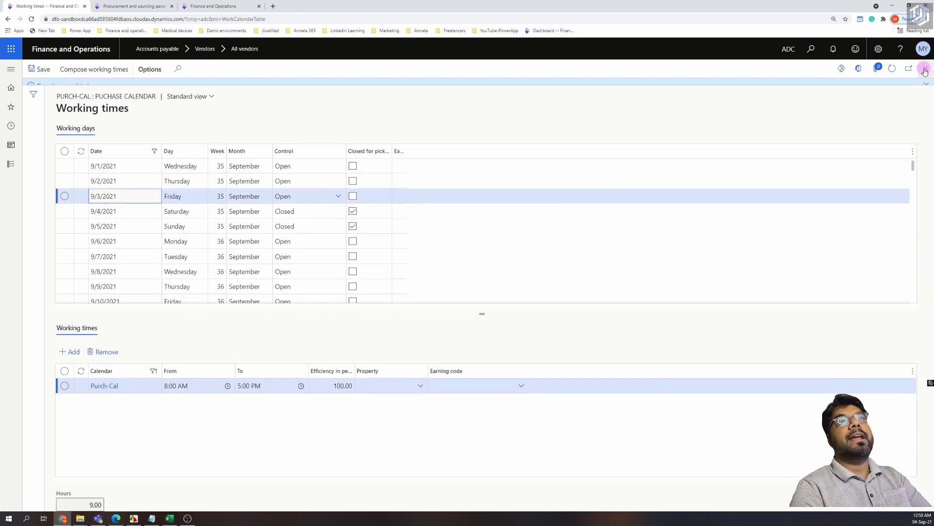
pyautogui.click(925, 70)
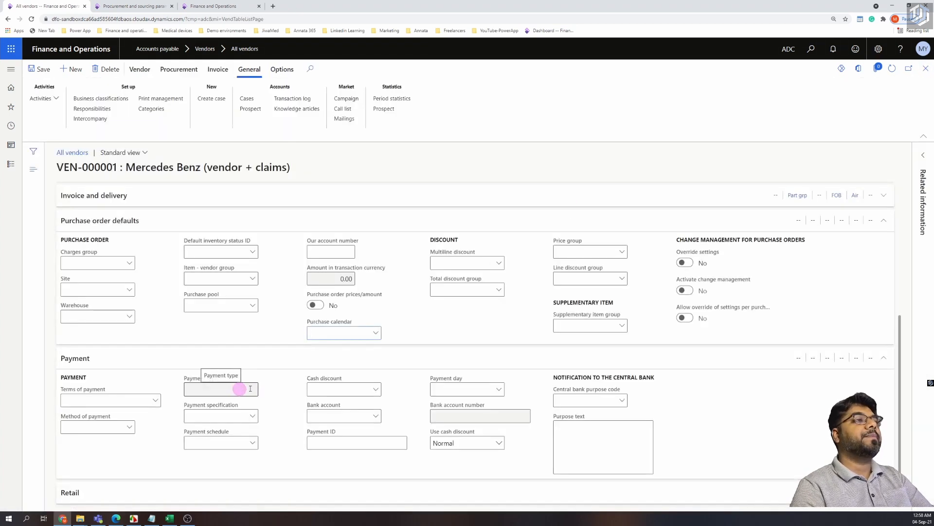
pyautogui.click(376, 334)
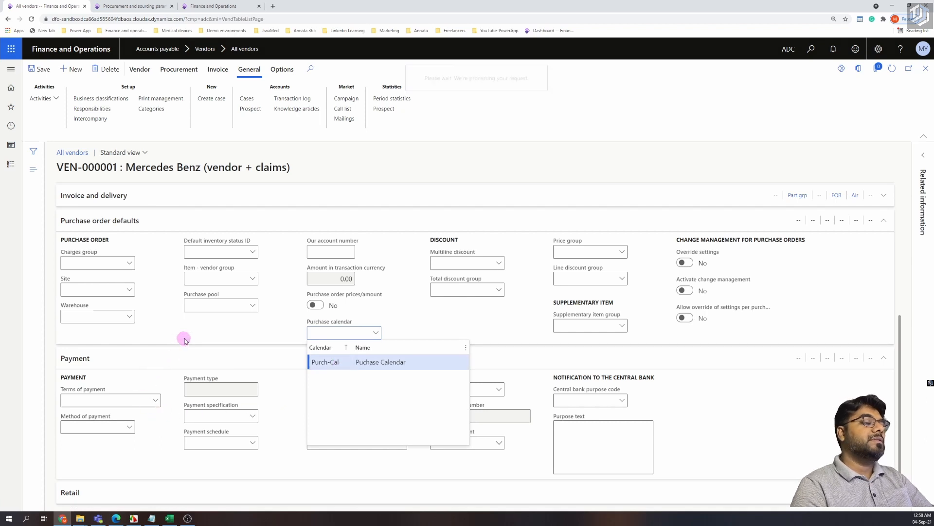
pyautogui.press('Return')
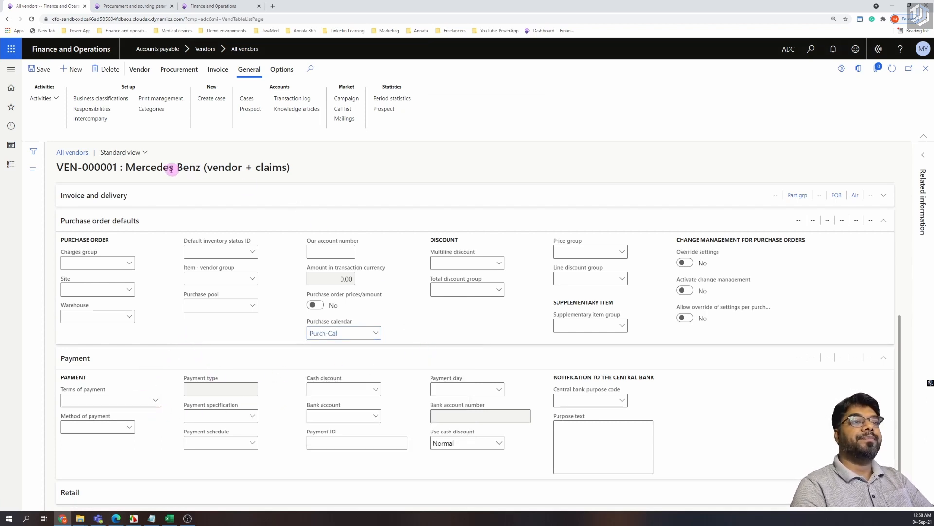
pyautogui.click(46, 74)
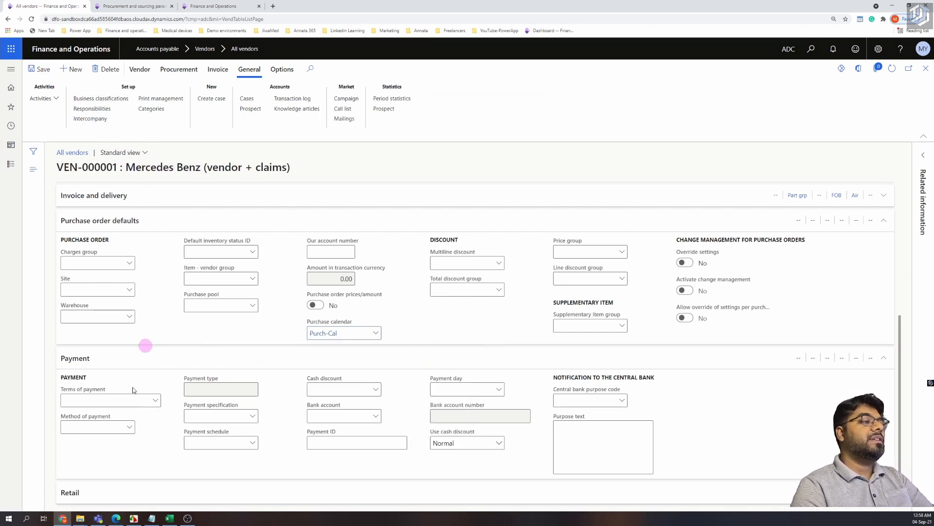
# Collapse the Purchase order defaults and Purchasing demographics sections and open the details of the vendor's Terms of payment field.
pyautogui.click(108, 237)
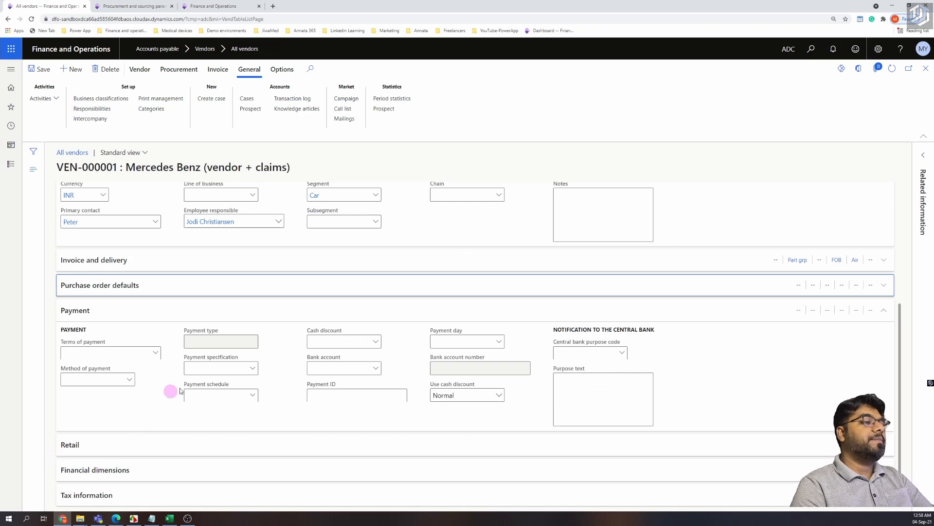
pyautogui.scroll(2, 187, 378)
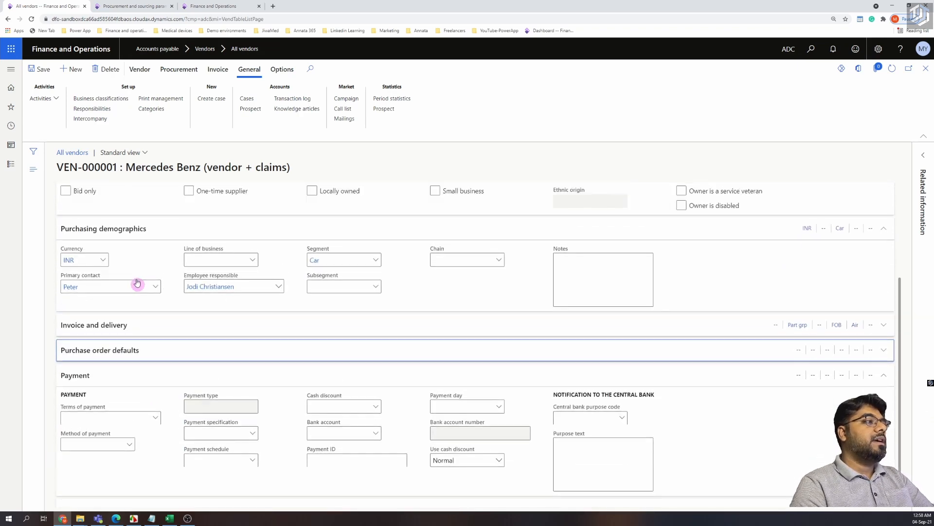
pyautogui.click(120, 243)
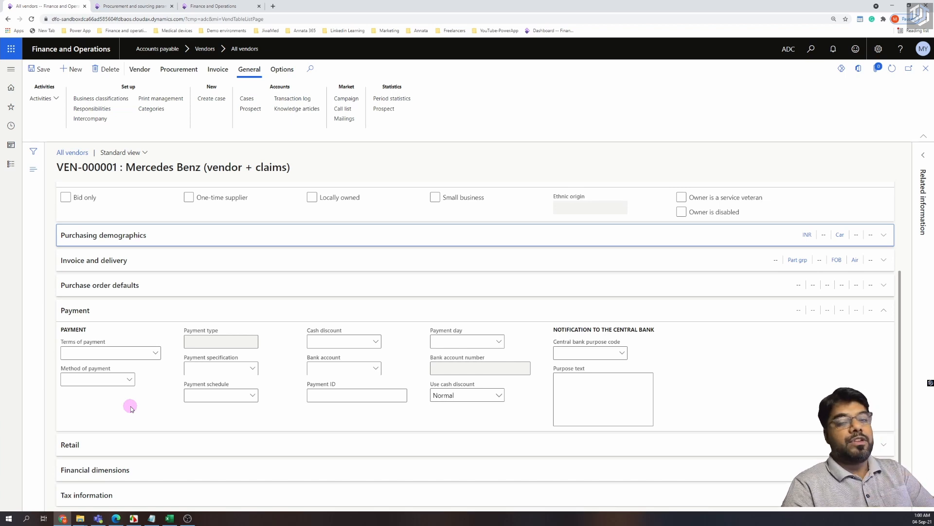
pyautogui.rightClick(155, 354)
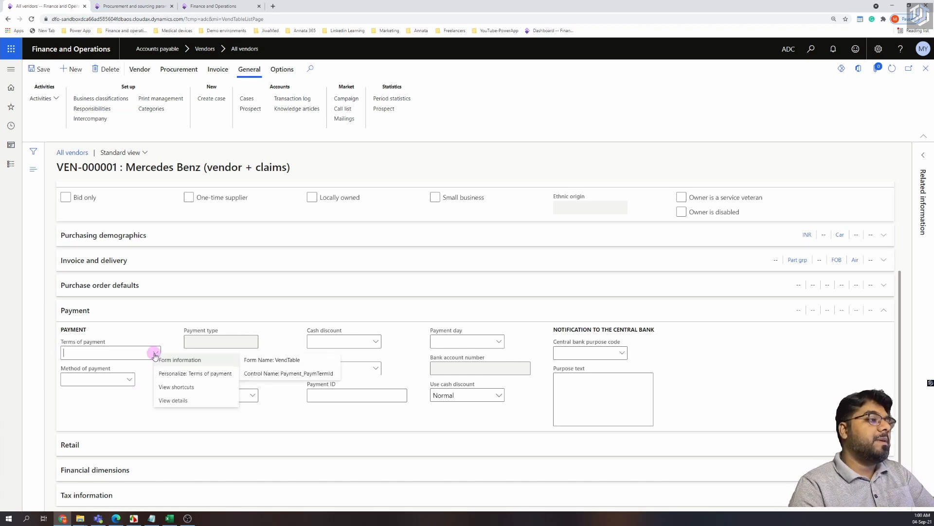
pyautogui.click(171, 398)
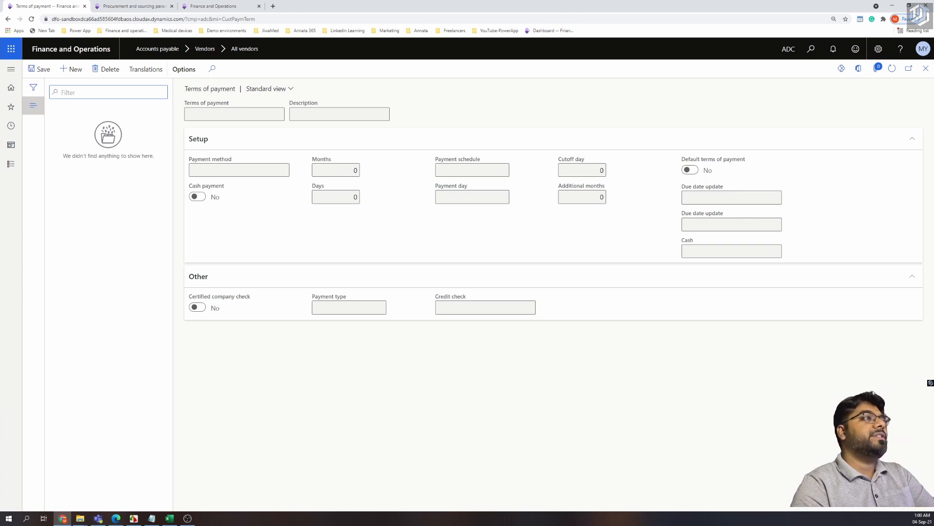
# Create a new payment term named N30DAYS with the description "Net 30 days".
pyautogui.click(76, 70)
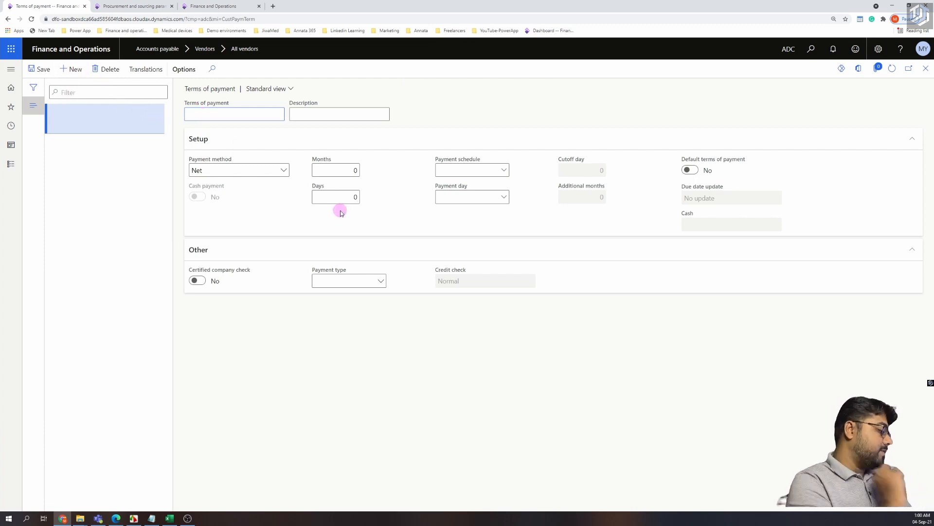
pyautogui.write('n30datys')
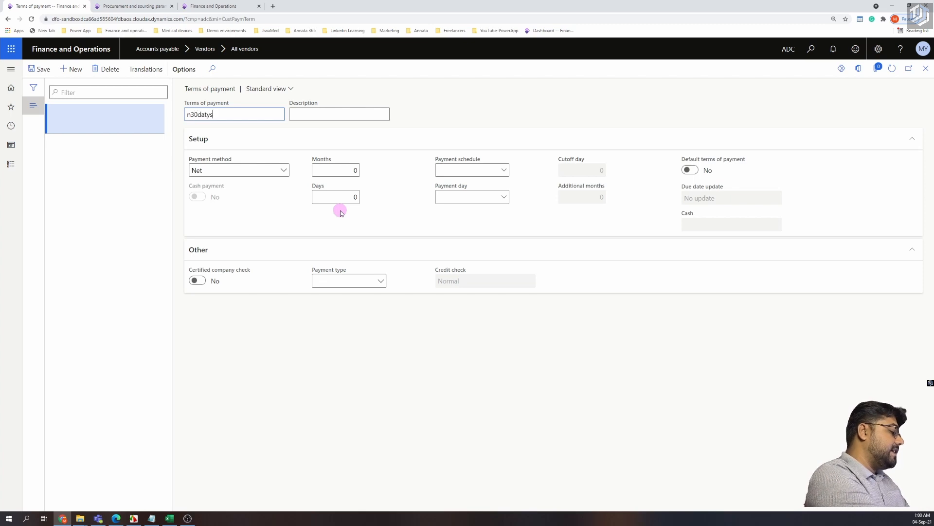
pyautogui.press('BackSpace')
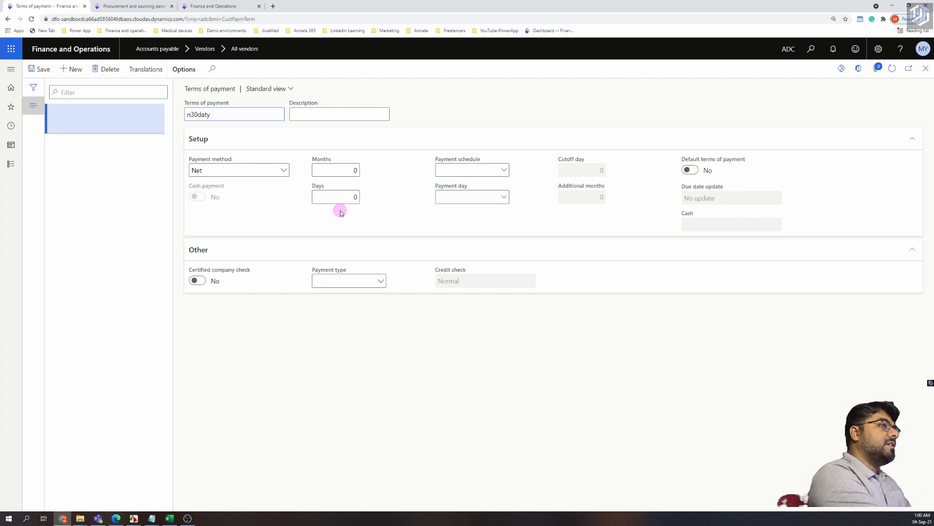
pyautogui.press('BackSpace')
pyautogui.press('BackSpace')
pyautogui.press('BackSpace')
pyautogui.press('BackSpace')
pyautogui.press('BackSpace')
pyautogui.press('BackSpace')
pyautogui.press('BackSpace')
pyautogui.write('N30')
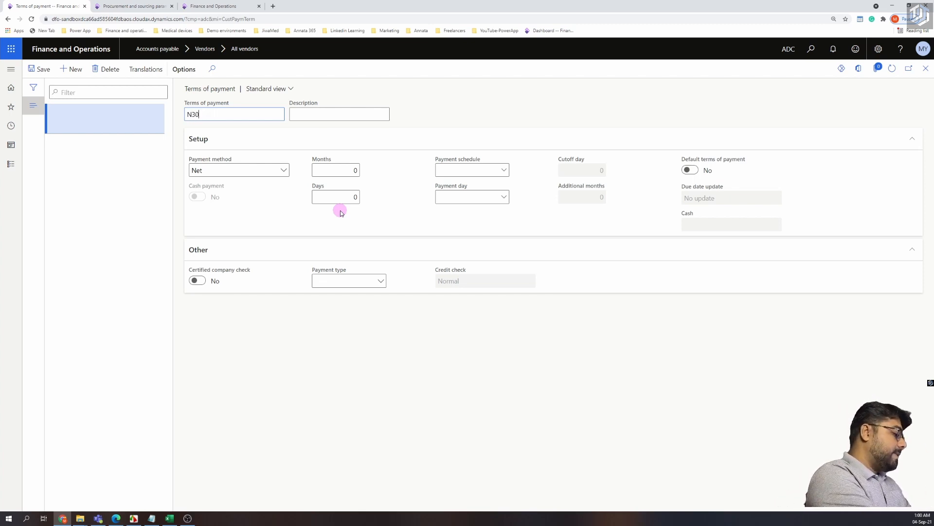
pyautogui.write('DAYS')
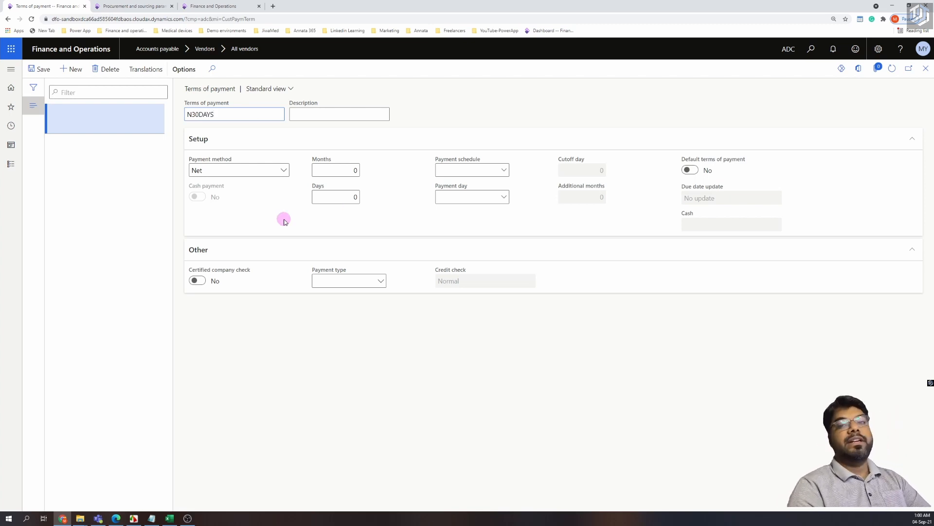
pyautogui.click(323, 113)
pyautogui.write('Net')
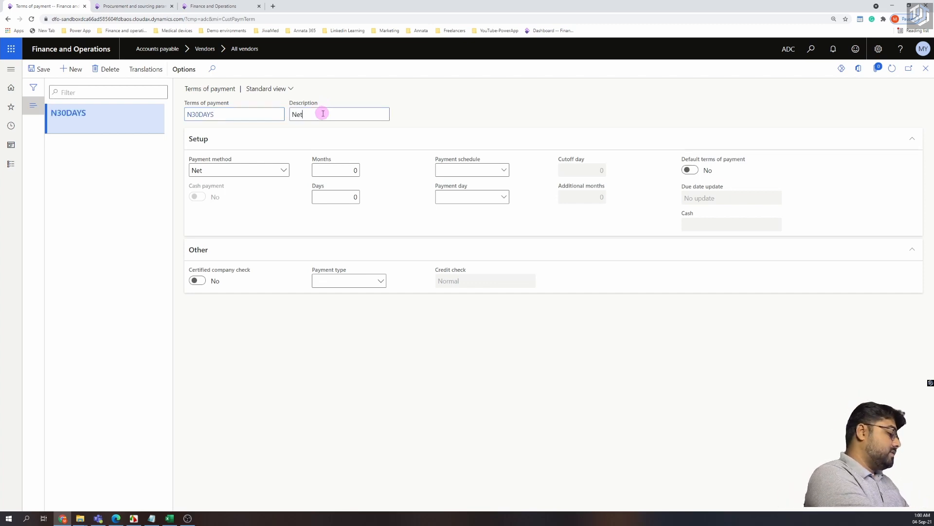
pyautogui.write(' 30days')
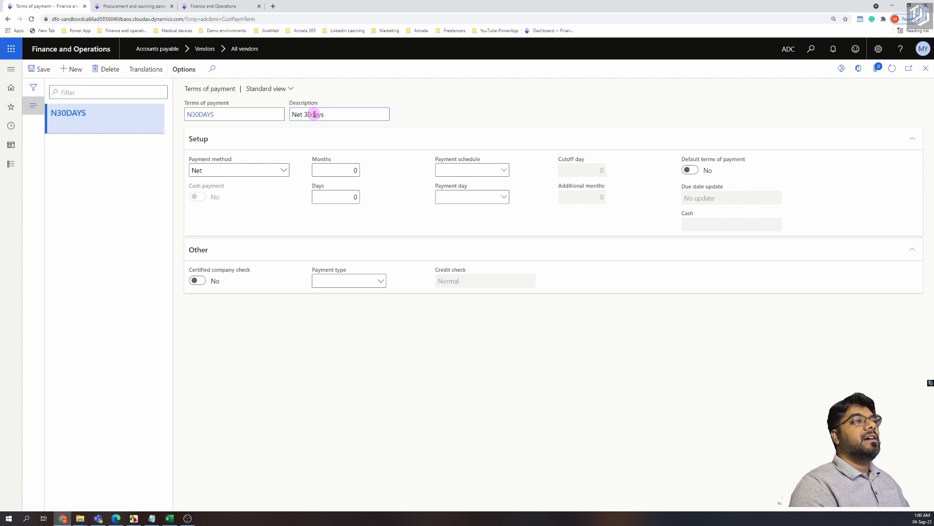
pyautogui.click(314, 114)
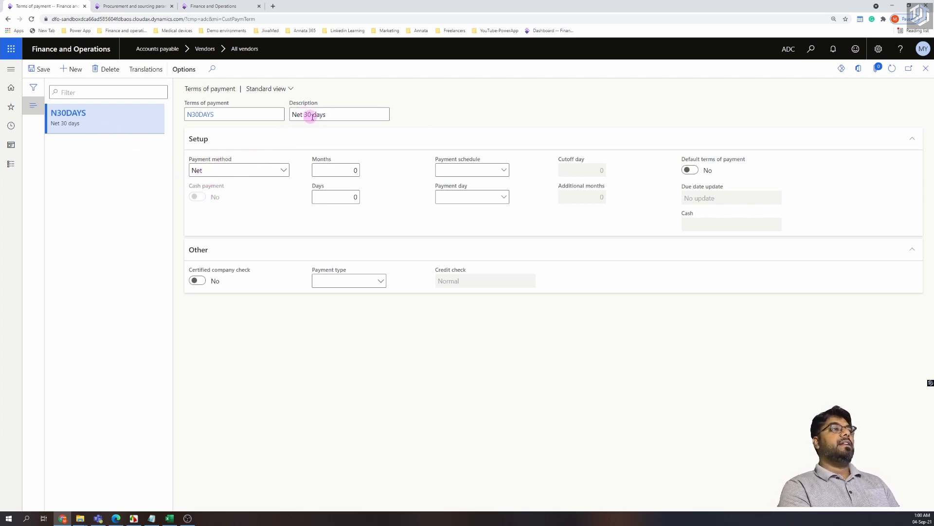
# Set the N30DAYS payment term to 30 days and save it.
pyautogui.click(343, 197)
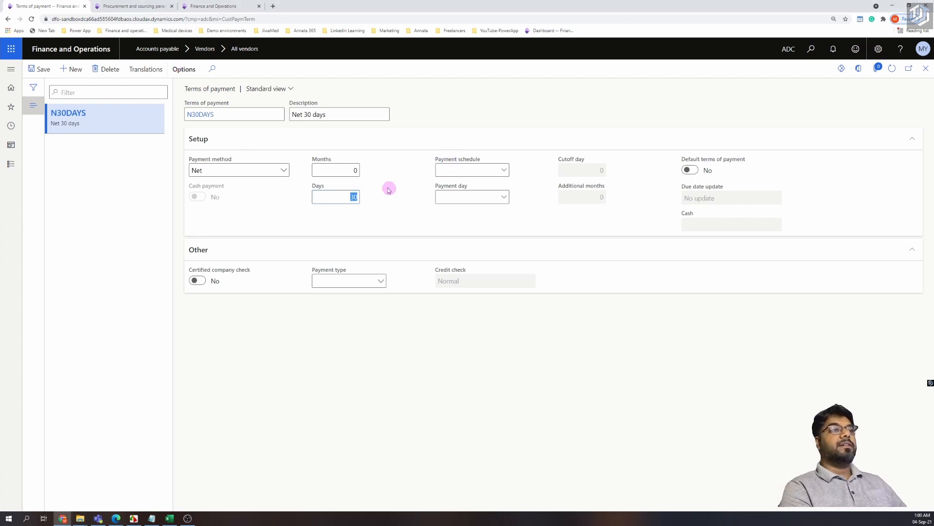
pyautogui.doubleClick(354, 197)
pyautogui.click(412, 187)
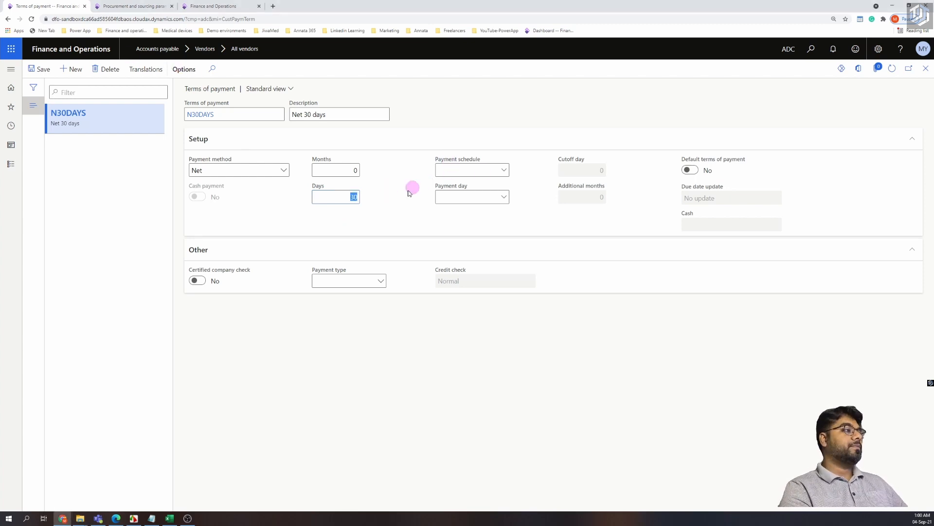
pyautogui.click(43, 70)
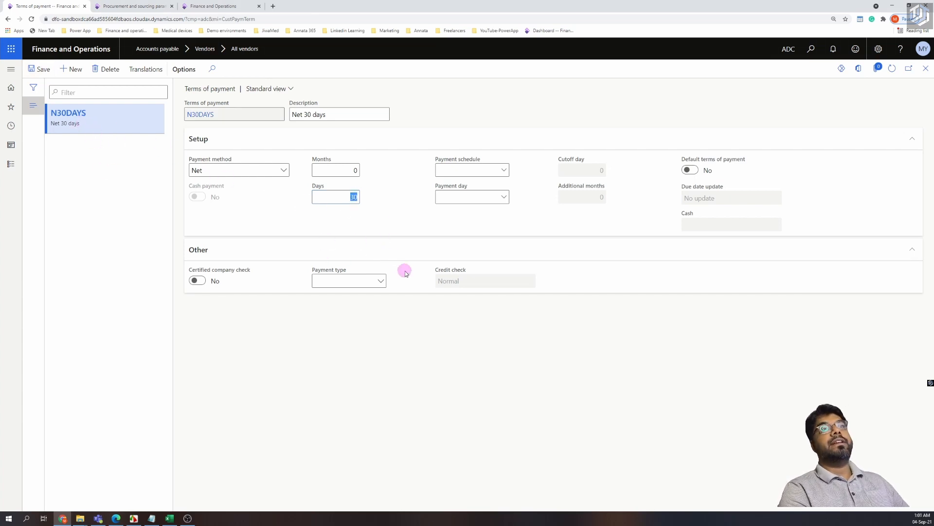
# Create a second payment term named N45days with the description "Net 45 Days".
pyautogui.click(74, 69)
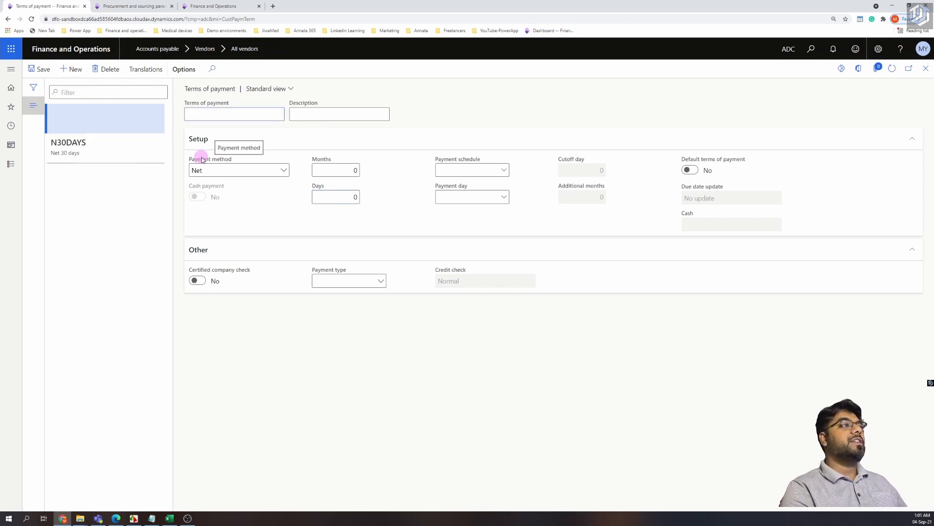
pyautogui.write('n45day')
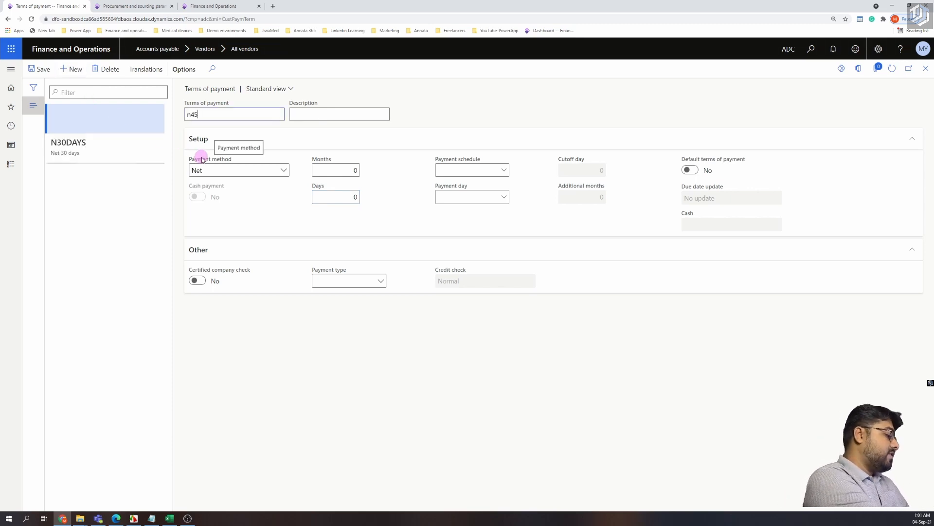
pyautogui.press('BackSpace')
pyautogui.press('BackSpace')
pyautogui.press('BackSpace')
pyautogui.press('BackSpace')
pyautogui.press('BackSpace')
pyautogui.press('BackSpace')
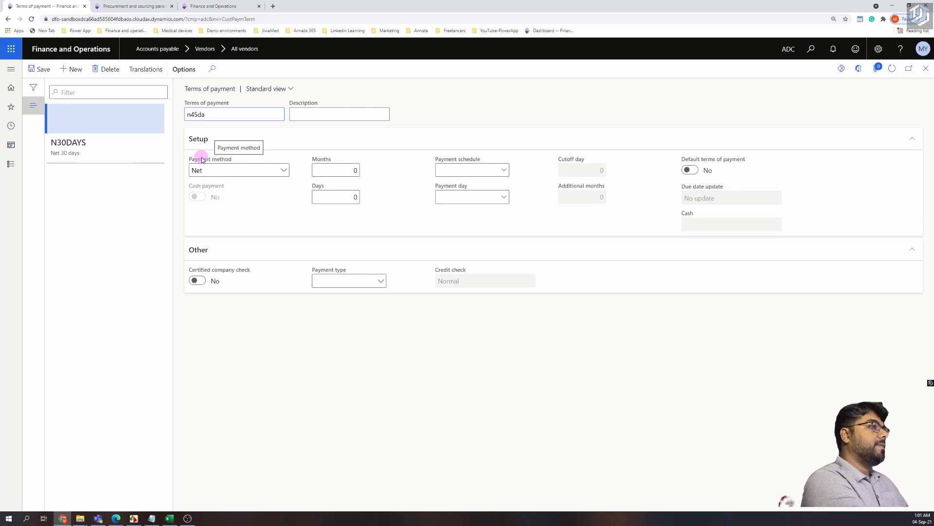
pyautogui.write('N')
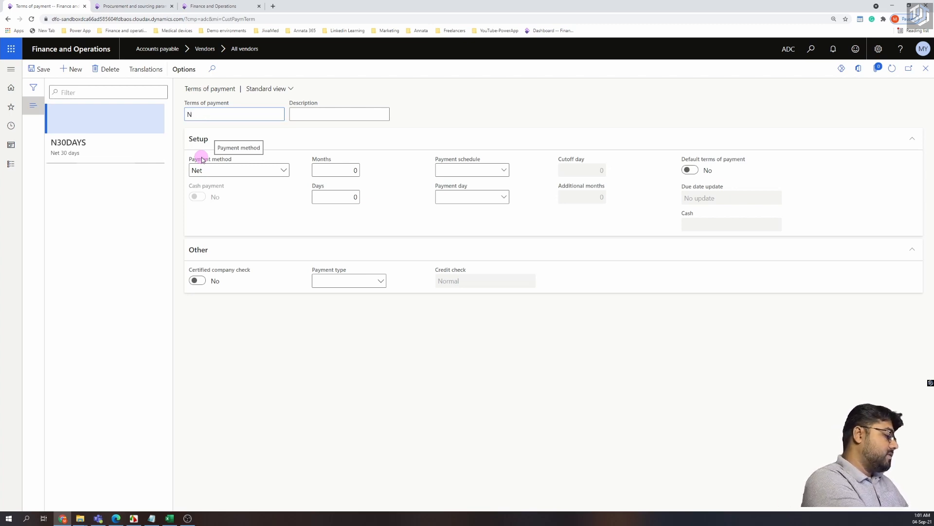
pyautogui.write('45days')
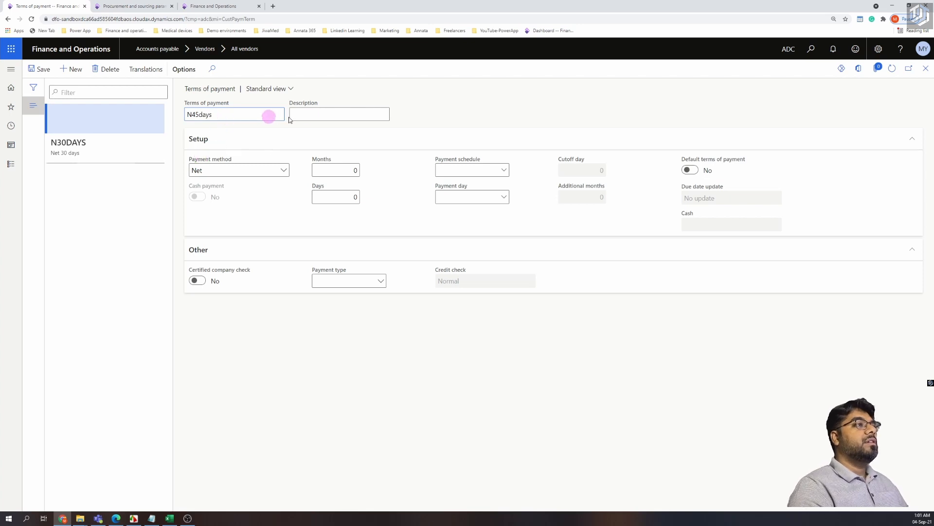
pyautogui.click(310, 117)
pyautogui.write('N')
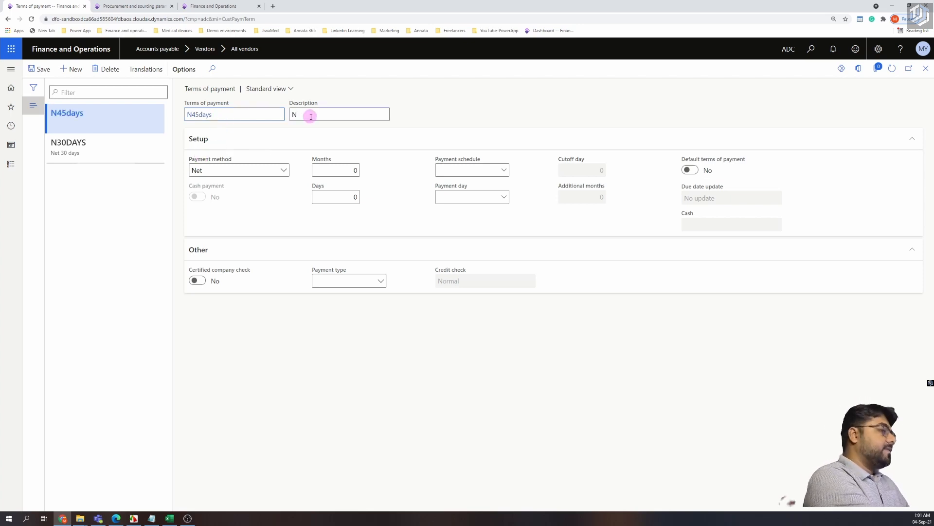
pyautogui.write('et')
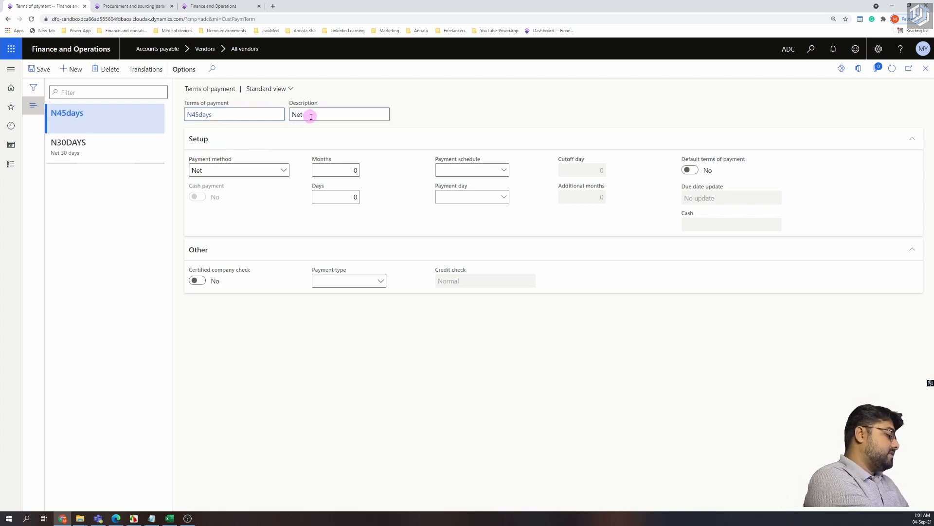
pyautogui.write(' 45 Days')
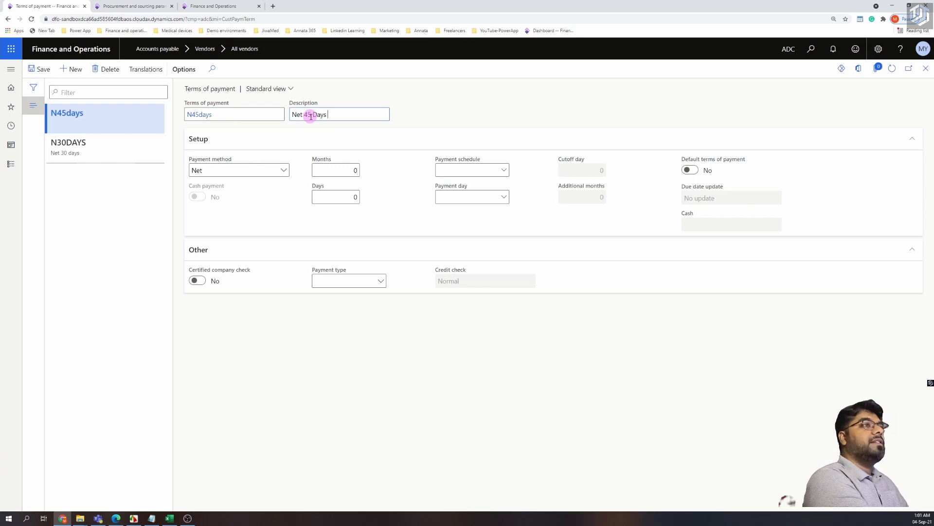
# Set the number of days of the N45days payment term to 45.
pyautogui.click(351, 202)
pyautogui.write('4')
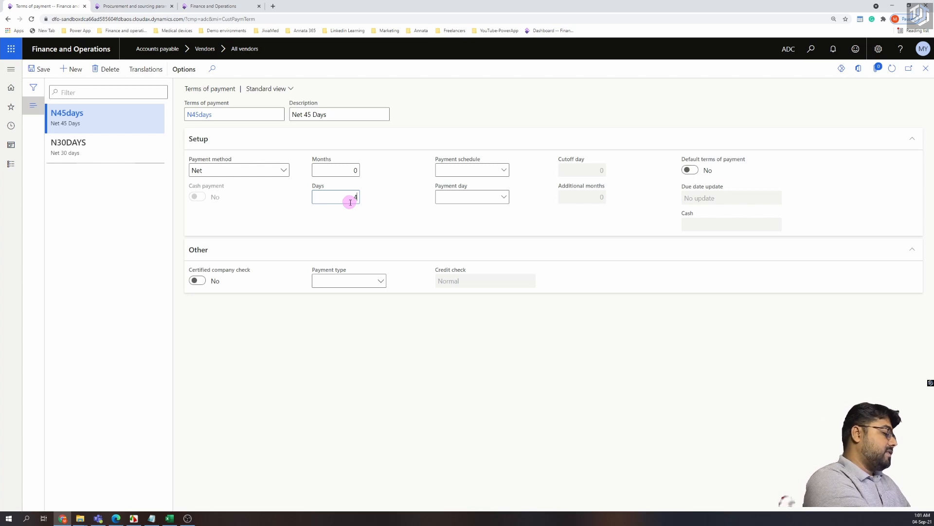
pyautogui.write('5')
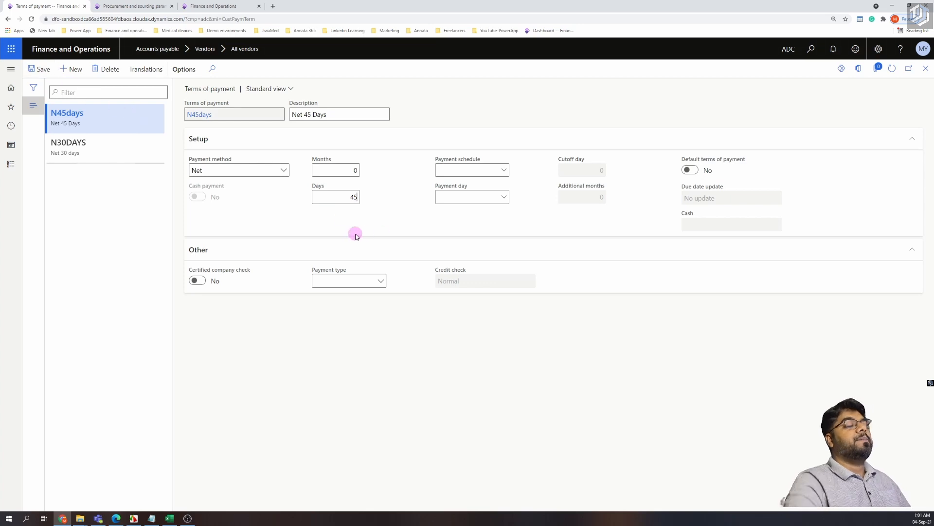
# Create a third payment term named N1Month.
pyautogui.click(72, 81)
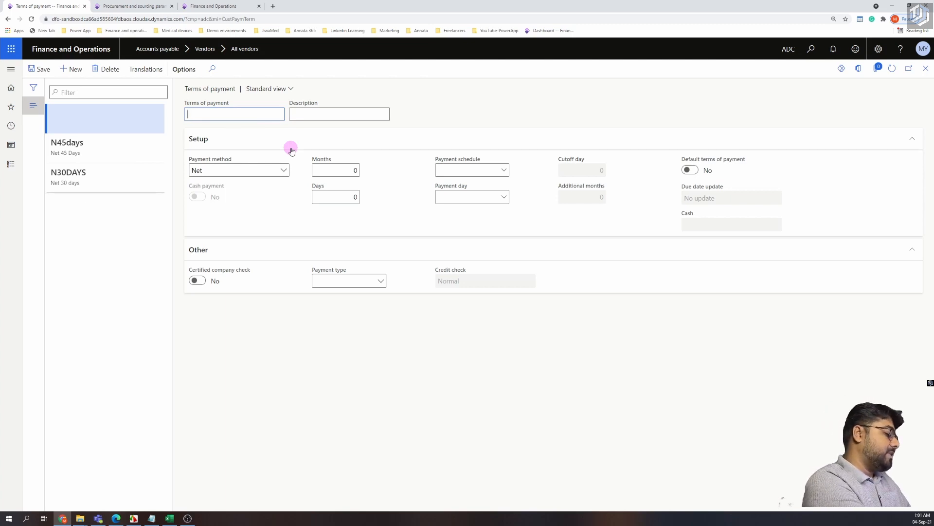
pyautogui.write('n1Month')
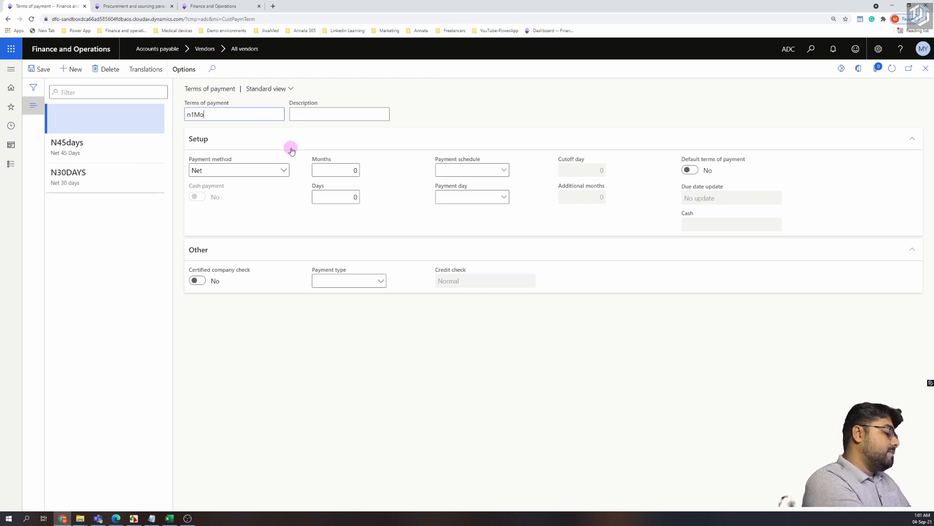
pyautogui.click(193, 114)
pyautogui.press('BackSpace')
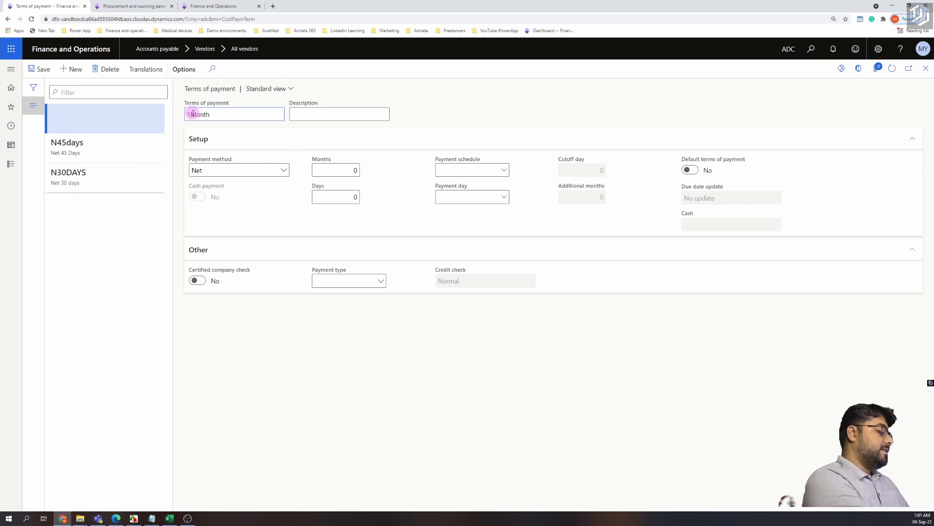
pyautogui.write('N')
# Give the N1Month payment term the description "Net 1 month", set its number of months to 1, and save it.
pyautogui.click(294, 114)
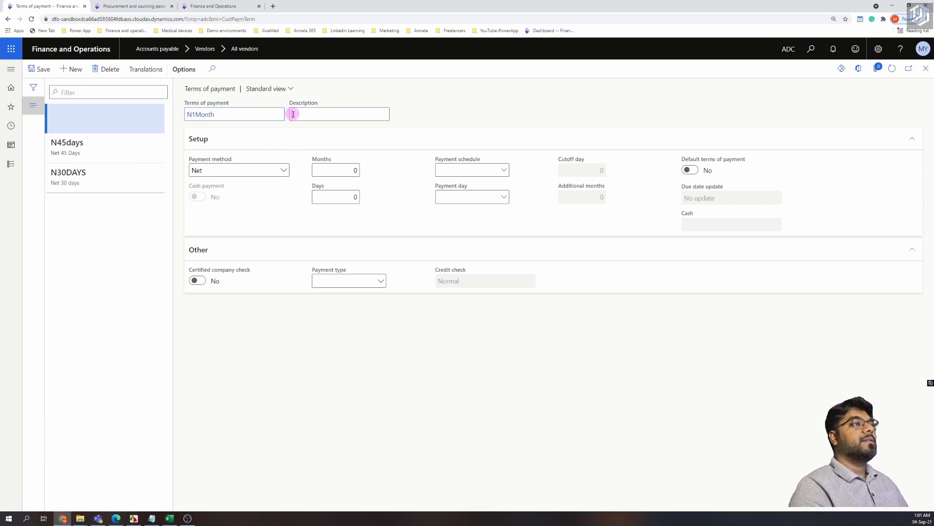
pyautogui.write('Net 1 montyh')
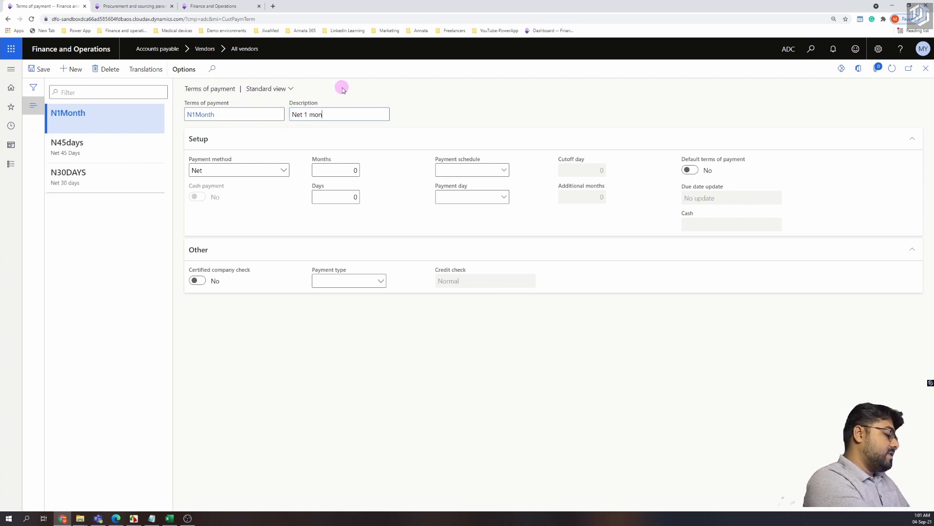
pyautogui.press('BackSpace')
pyautogui.press('BackSpace')
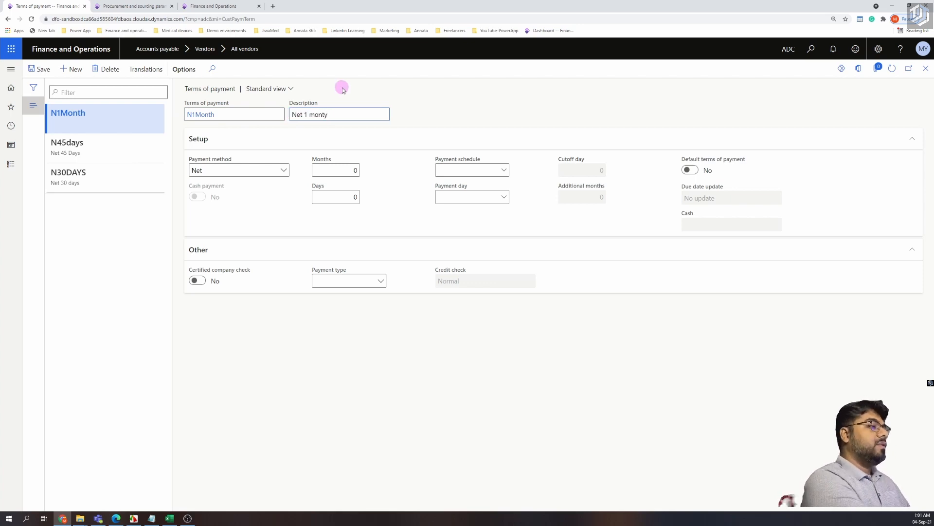
pyautogui.press('BackSpace')
pyautogui.write('h')
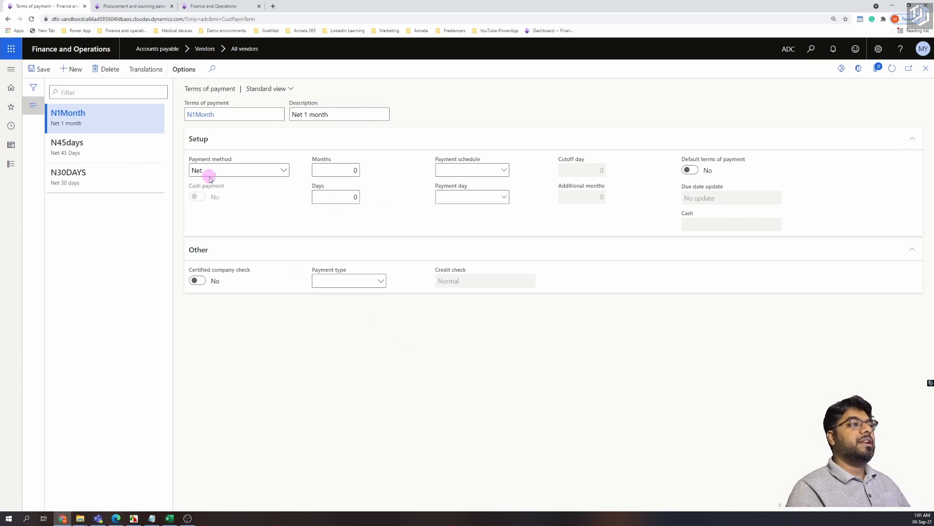
pyautogui.click(357, 171)
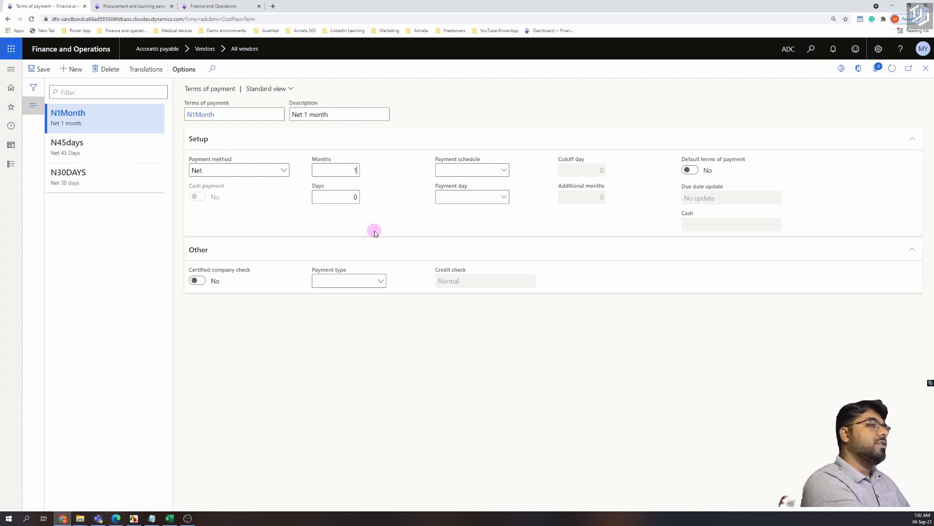
pyautogui.click(44, 70)
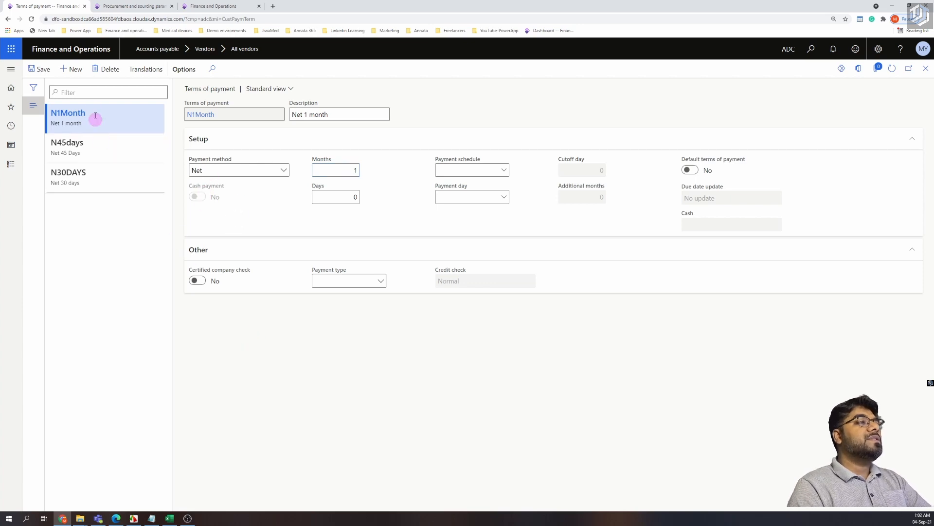
# Add another payment term record with the payment method Current month and the number of days set to 10.
pyautogui.click(72, 69)
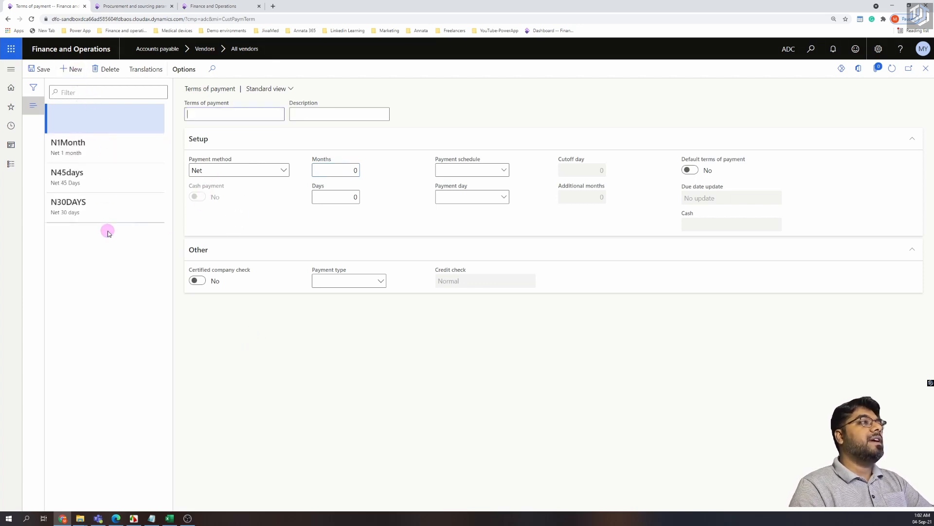
pyautogui.click(284, 170)
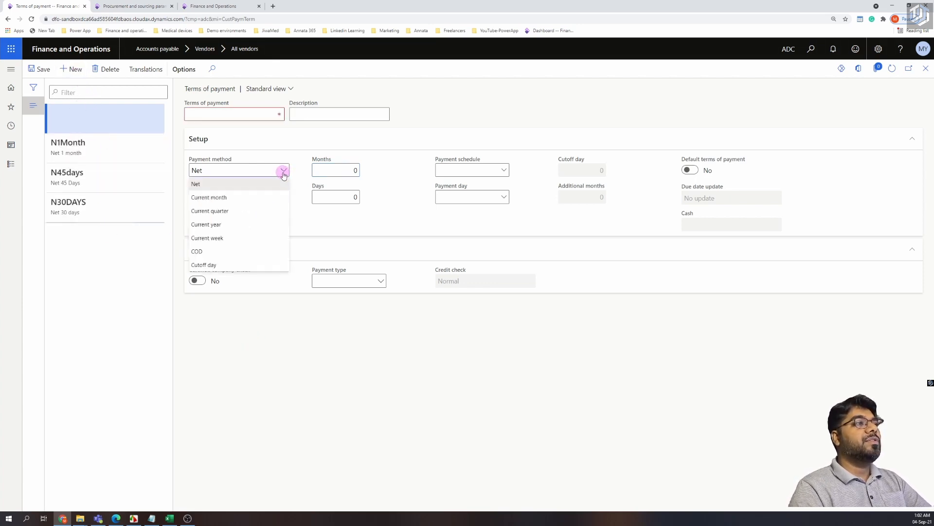
pyautogui.click(257, 197)
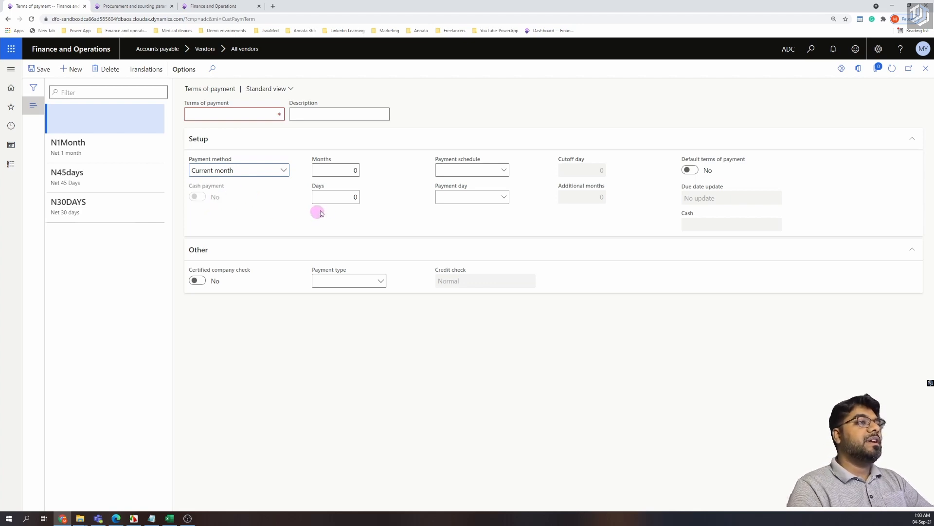
pyautogui.click(333, 201)
pyautogui.write('1')
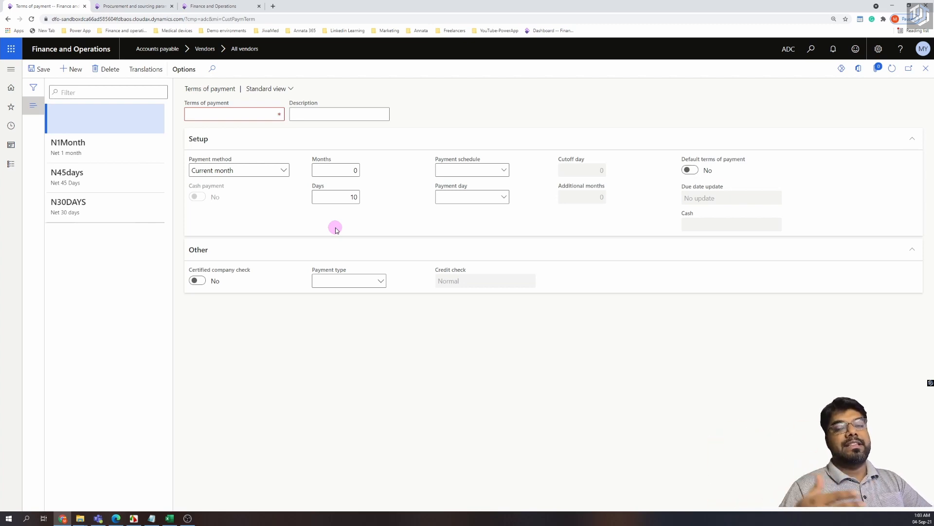
# Try the Current quarter and Current year payment methods on the new term, and set the method back to Net.
pyautogui.click(282, 171)
pyautogui.click(248, 211)
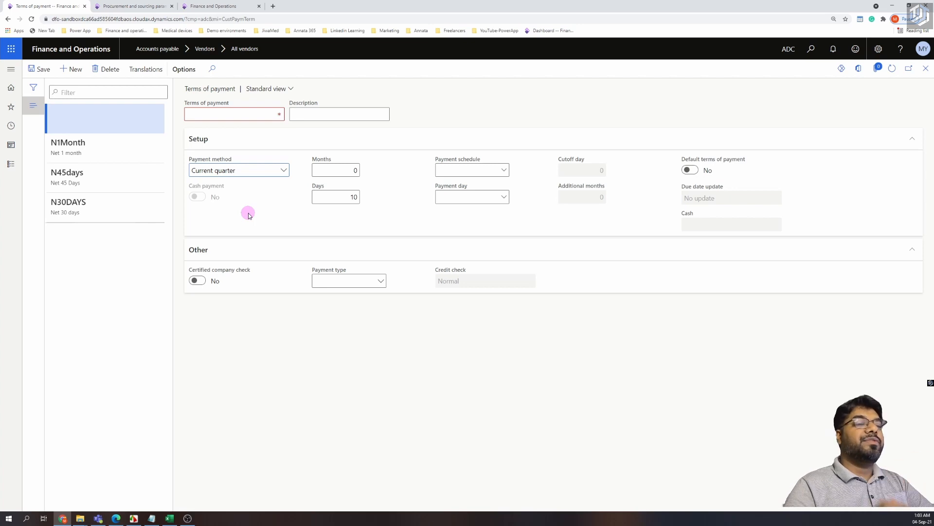
pyautogui.click(276, 170)
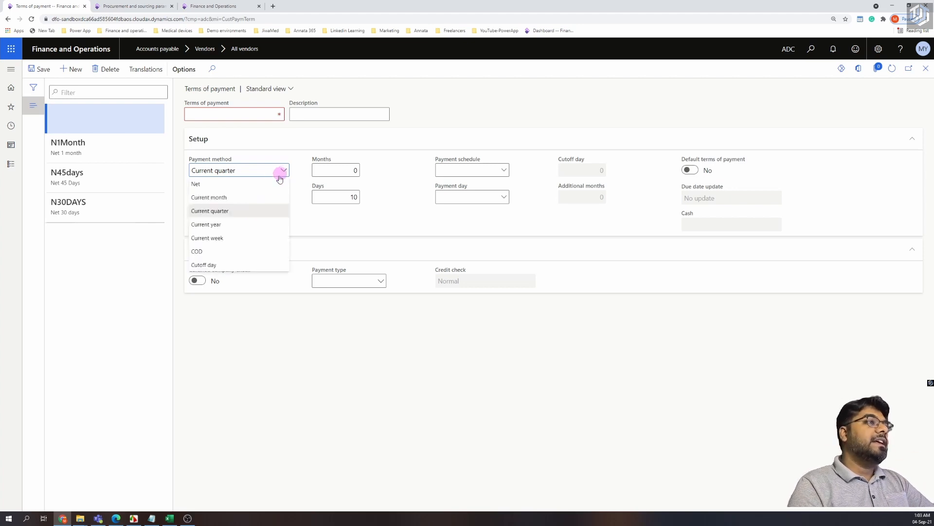
pyautogui.click(241, 224)
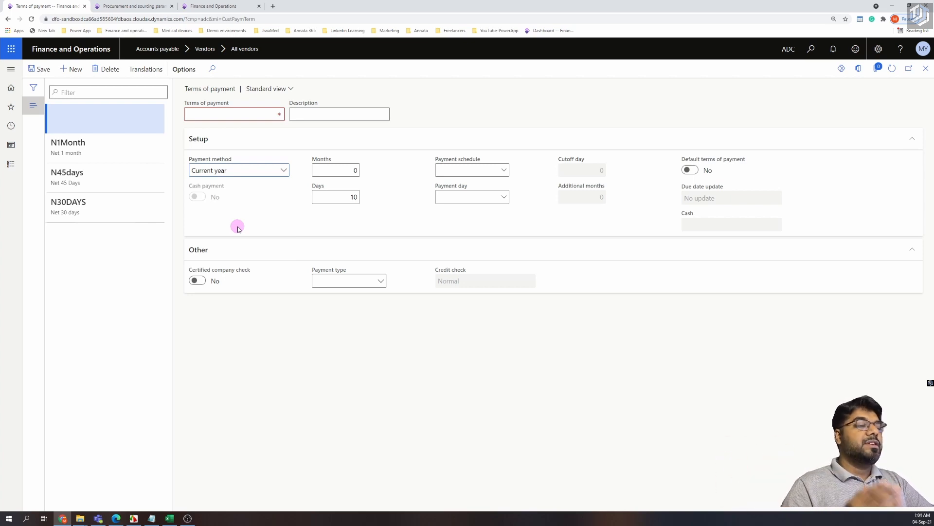
pyautogui.click(277, 170)
pyautogui.click(212, 186)
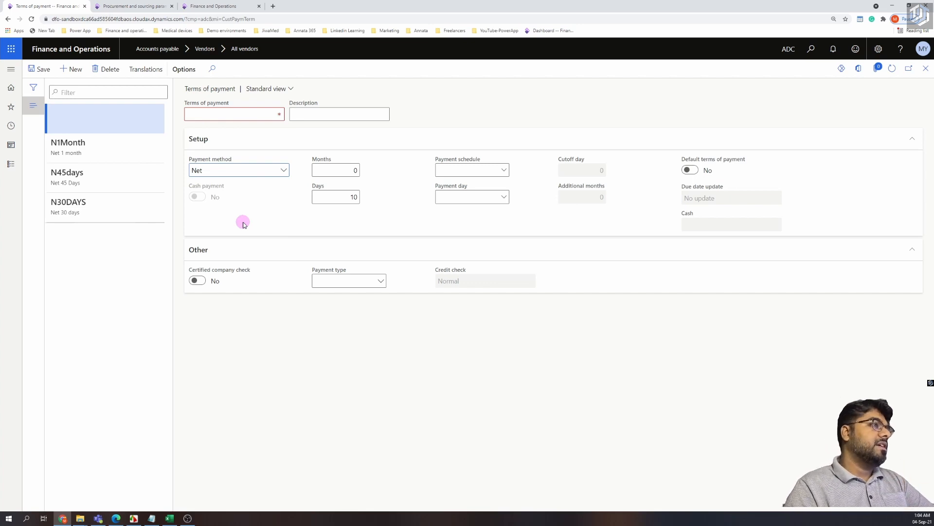
# Name the new payment term COD and give it the description COD.
pyautogui.click(209, 115)
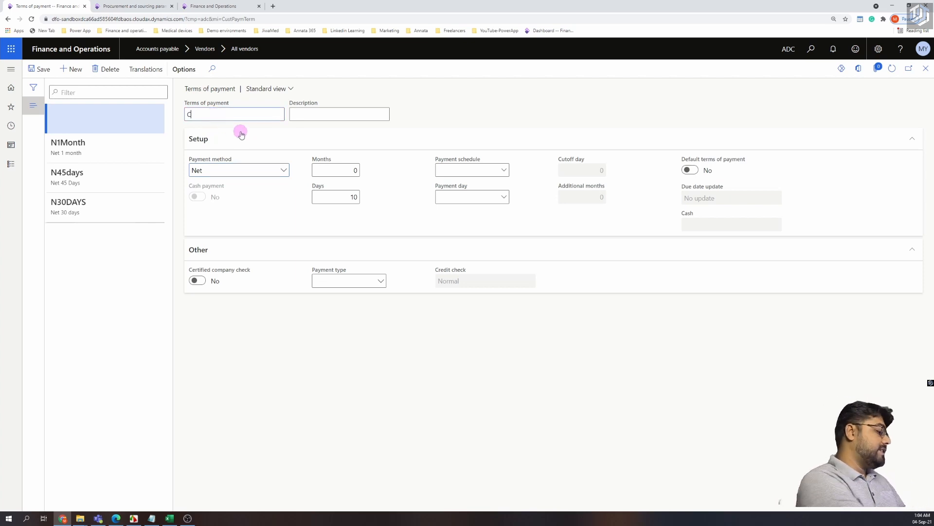
pyautogui.write('COD')
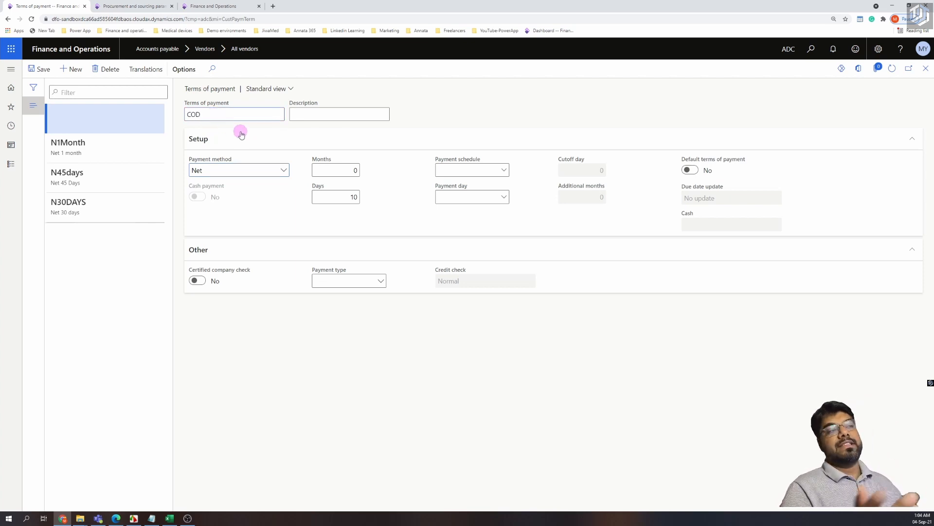
pyautogui.moveTo(234, 115); pyautogui.dragTo(152, 118)
pyautogui.hotkey('ctrl', 'c')
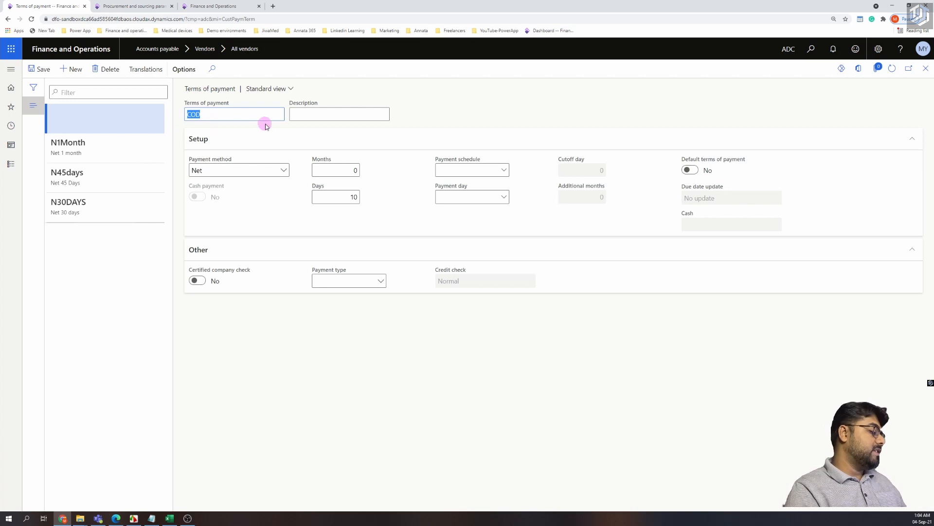
pyautogui.click(302, 114)
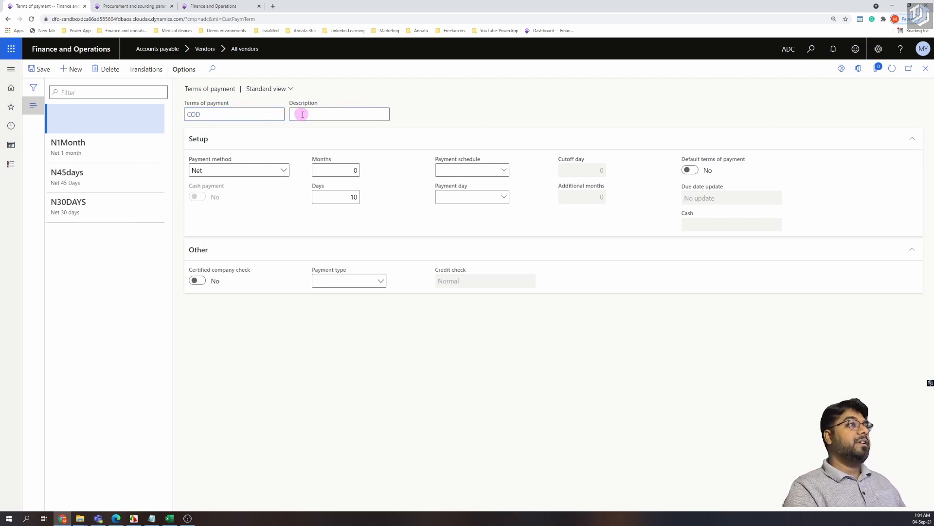
pyautogui.hotkey('ctrl', 'v')
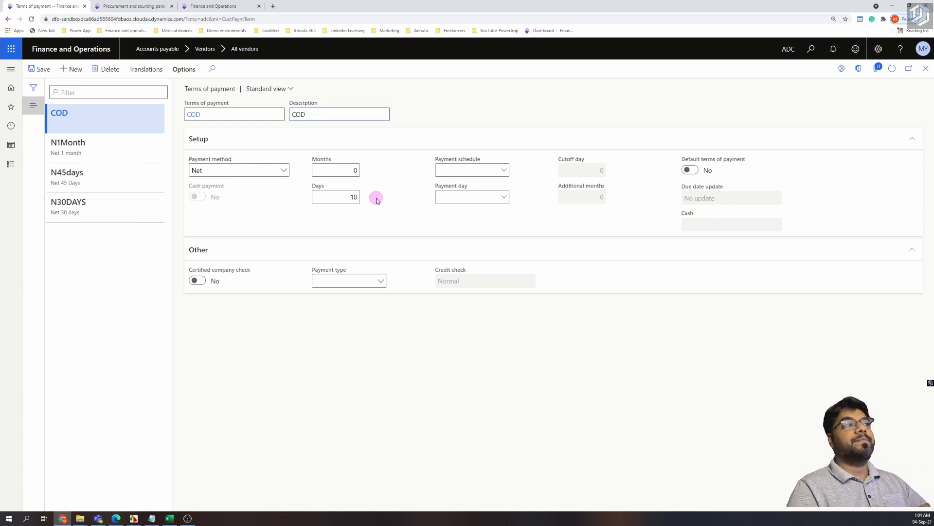
# Set the COD term's payment method to COD and enable cash payment.
pyautogui.click(281, 170)
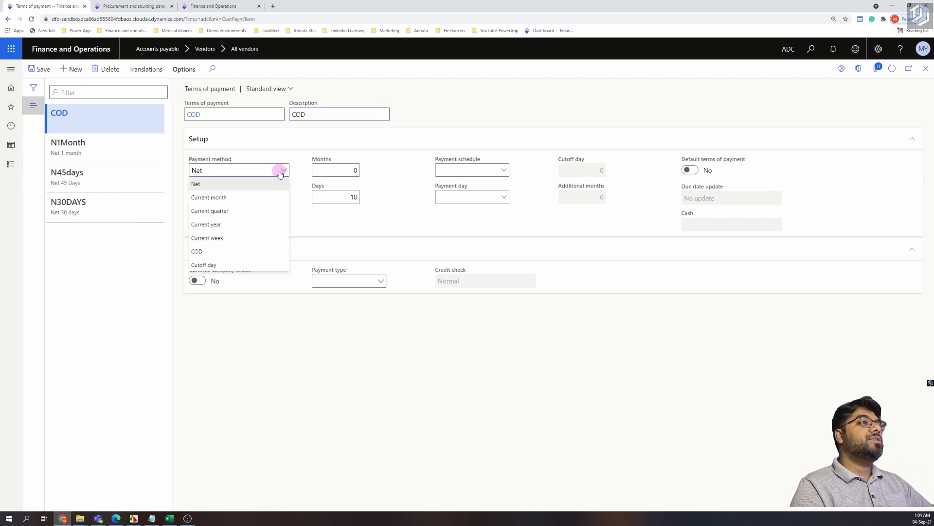
pyautogui.click(227, 251)
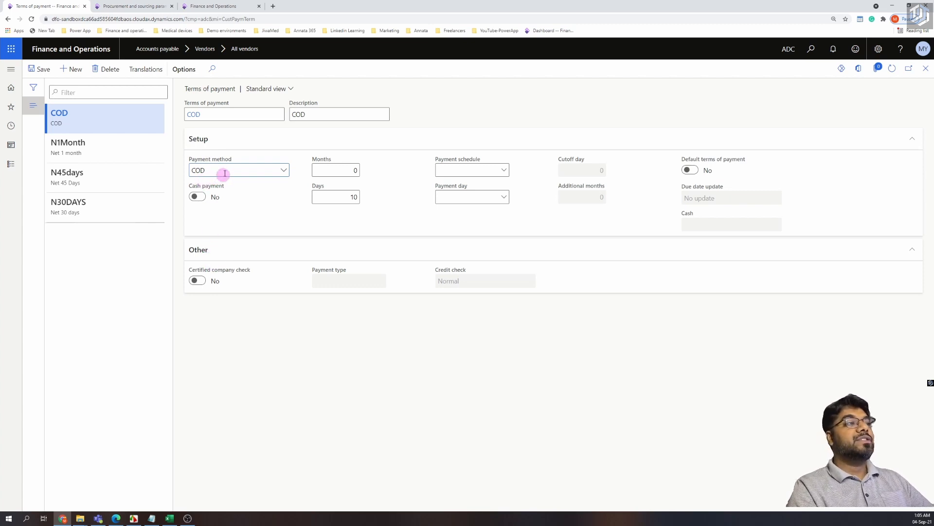
pyautogui.click(198, 196)
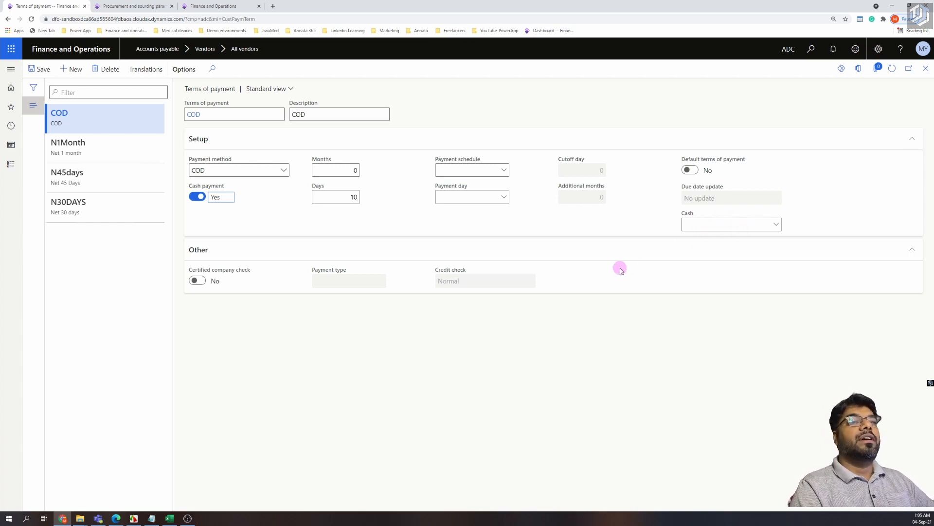
# Assign the Cash Account main account as the COD term's cash account and save the term.
pyautogui.click(778, 226)
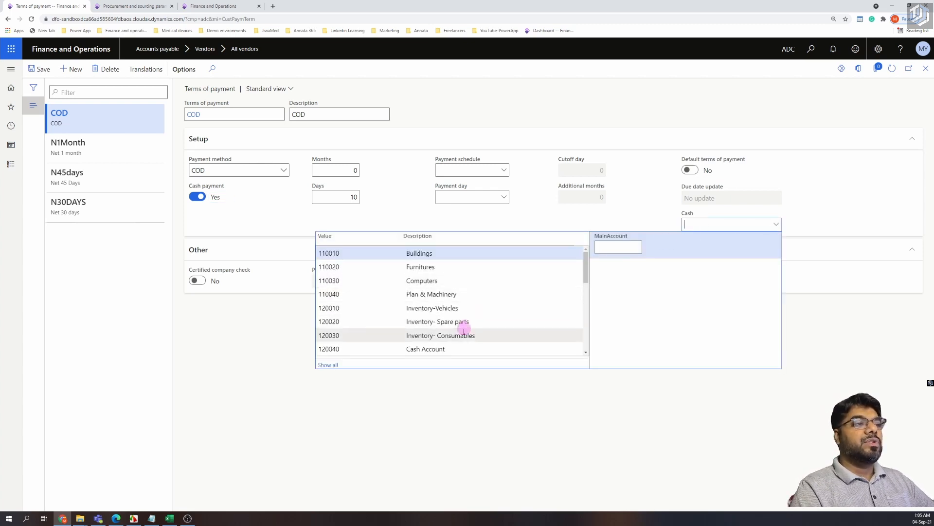
pyautogui.click(449, 348)
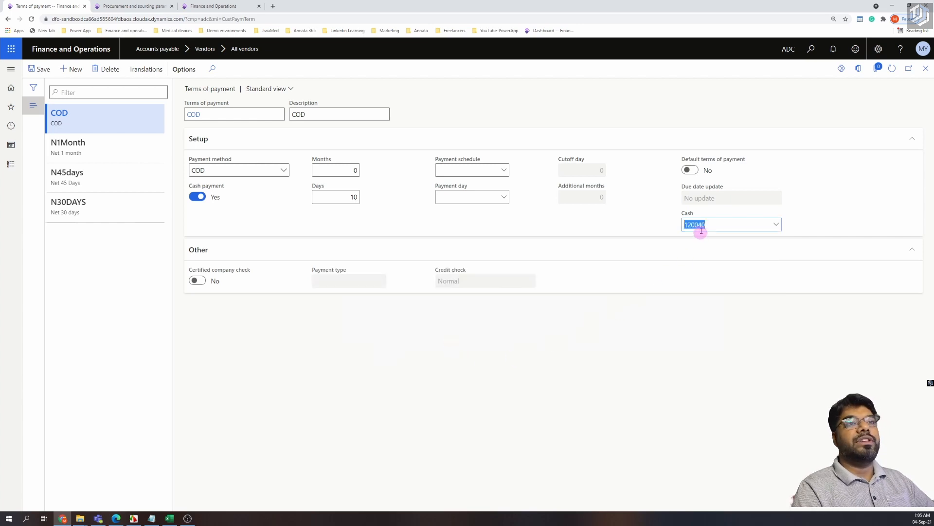
pyautogui.click(652, 224)
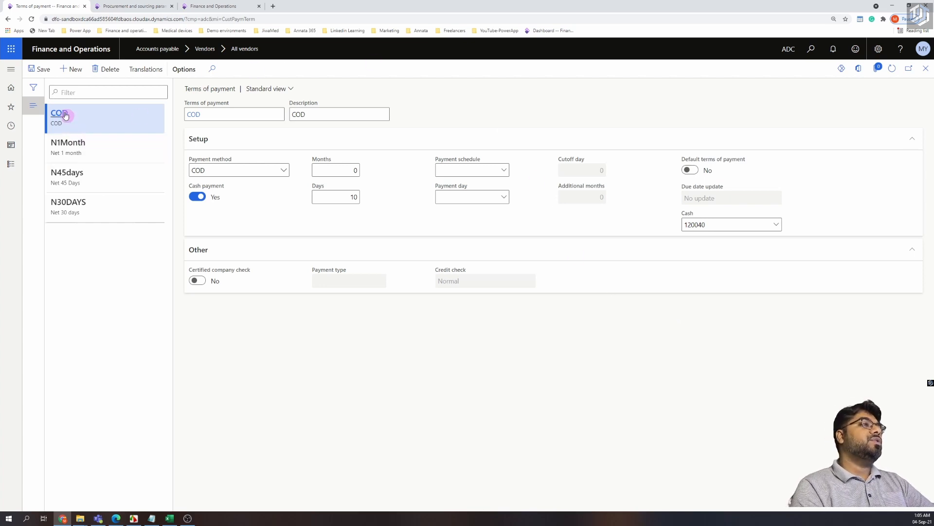
pyautogui.click(44, 69)
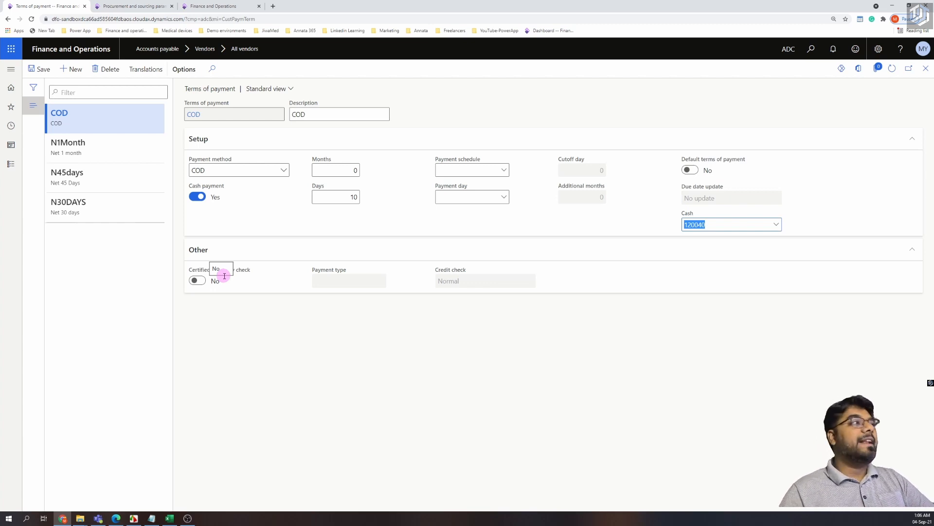
pyautogui.click(90, 183)
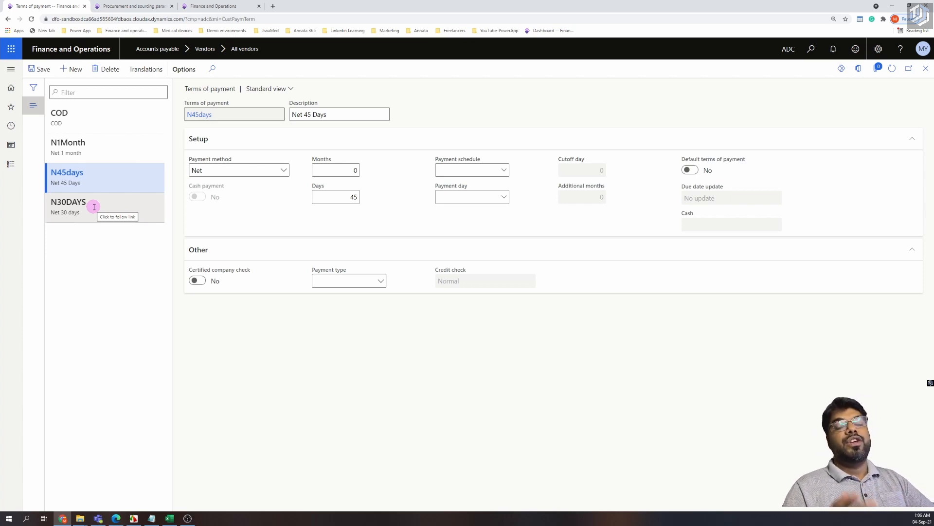
pyautogui.click(83, 110)
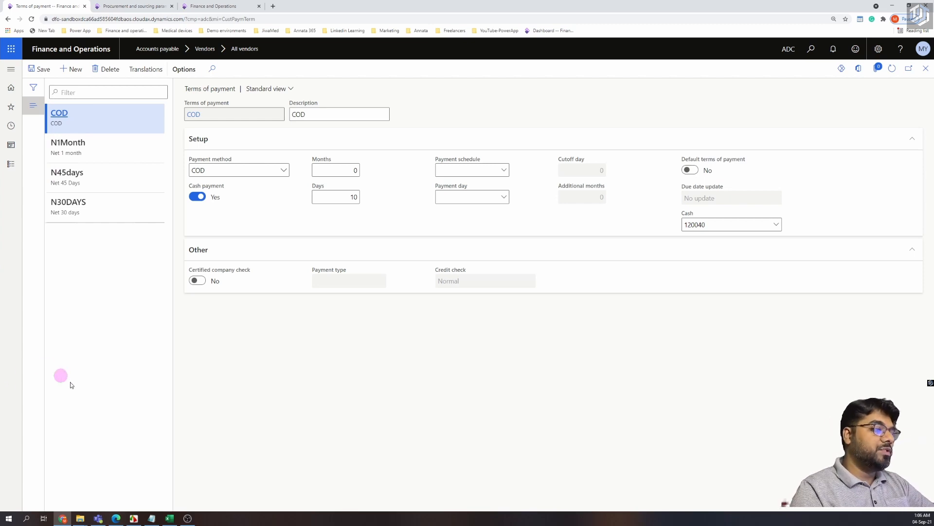
# Switch to the Excel workbook and enter the Invoice Booking debit line in H9:J9 as Inventory, Dr, 1000.
pyautogui.click(172, 520)
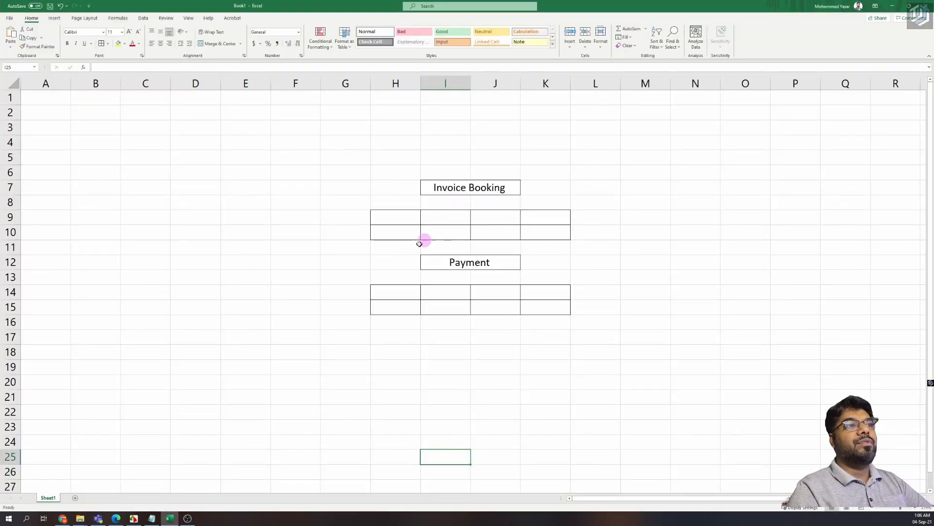
pyautogui.doubleClick(390, 218)
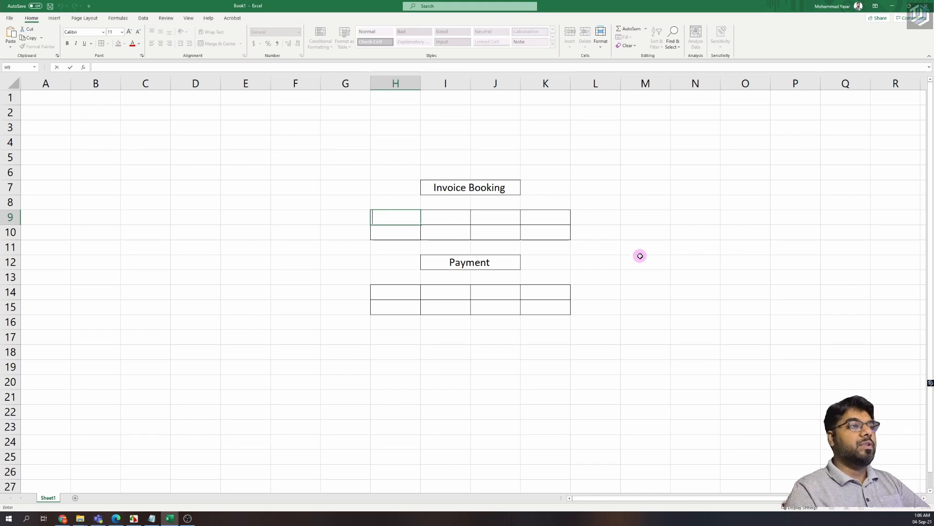
pyautogui.write('Inventory')
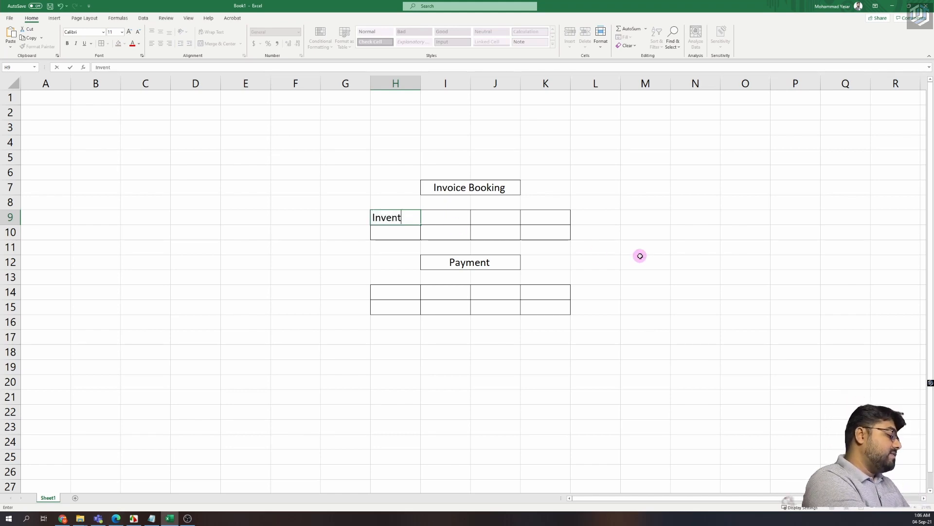
pyautogui.click(456, 220)
pyautogui.doubleClick(456, 219)
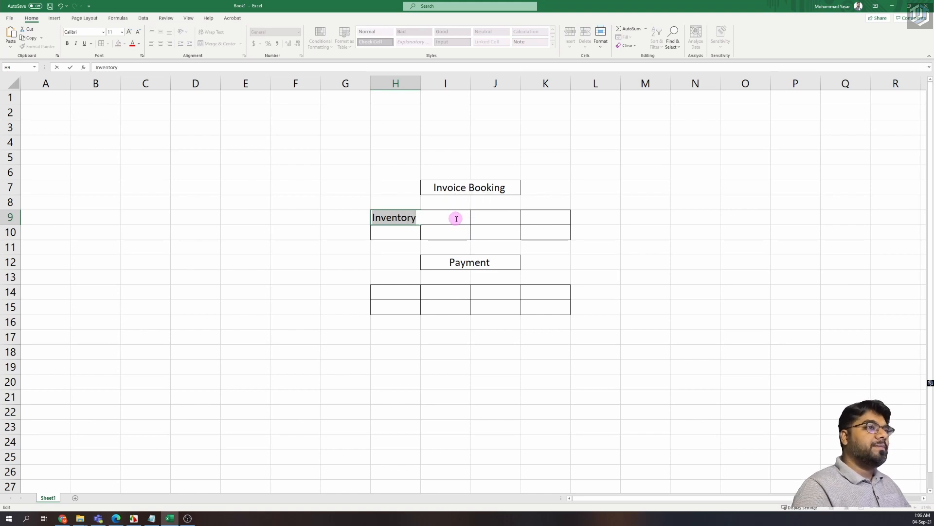
pyautogui.click(440, 232)
pyautogui.click(439, 217)
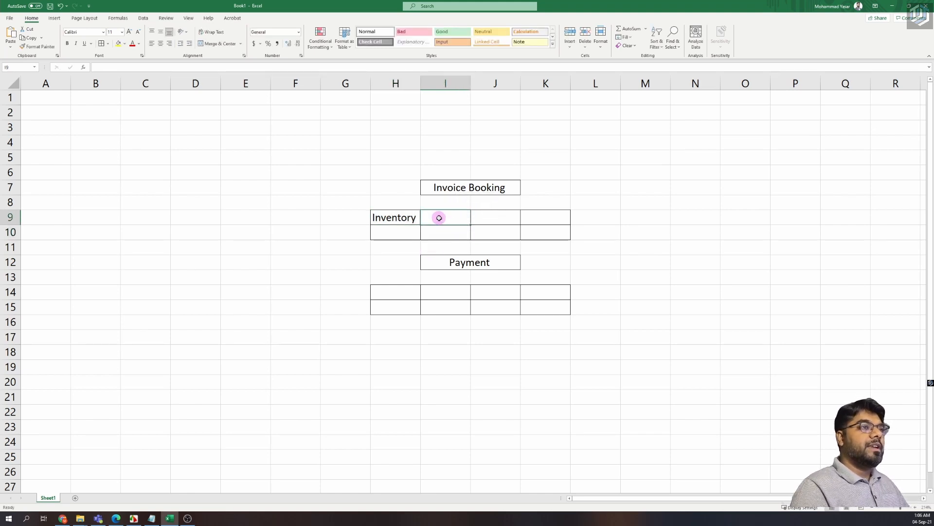
pyautogui.write('Dr')
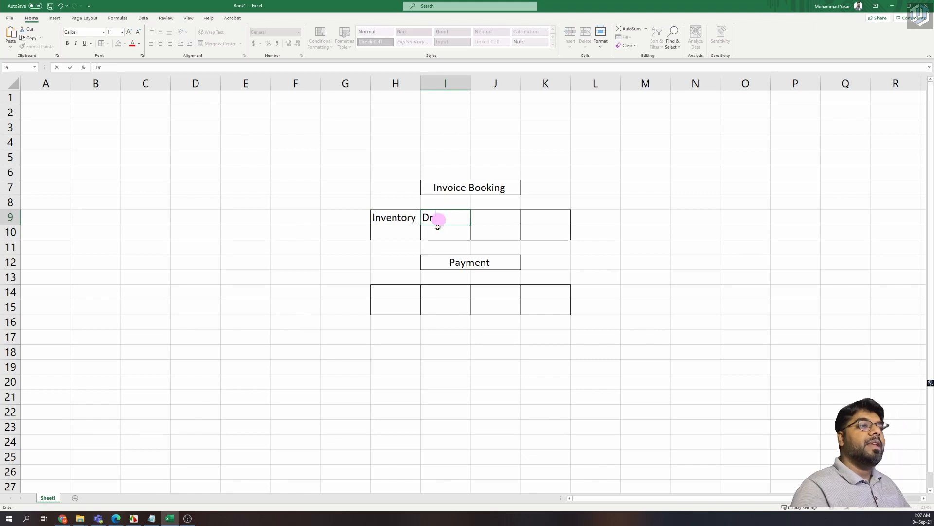
pyautogui.click(428, 232)
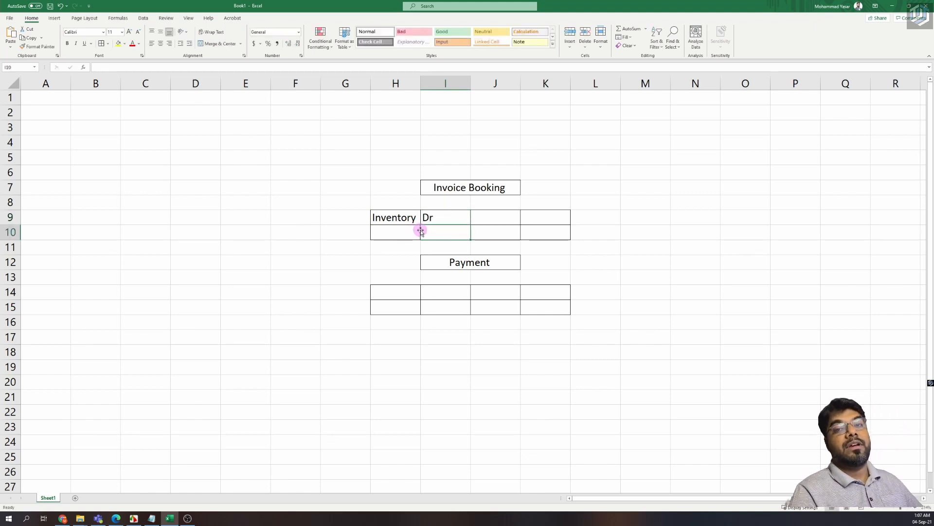
pyautogui.click(475, 217)
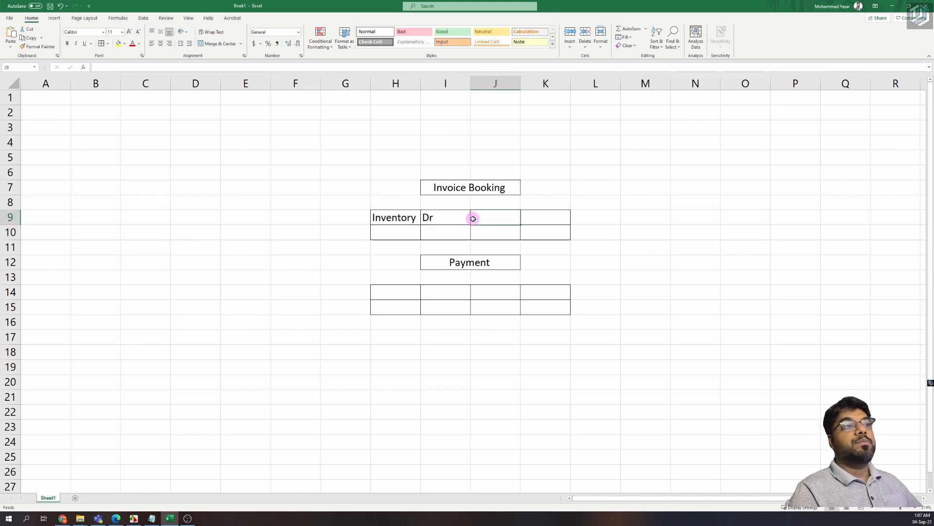
pyautogui.doubleClick(482, 219)
pyautogui.write('1000')
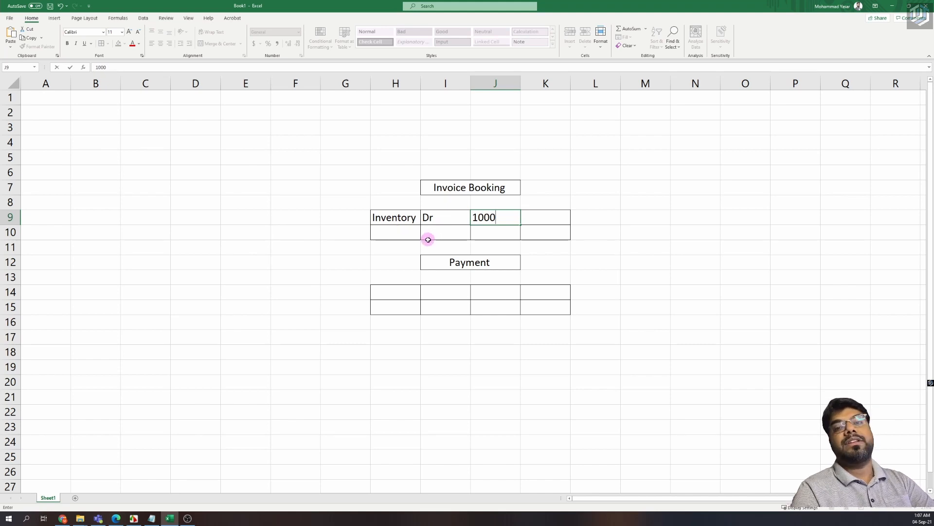
# Enter Creditor/AP in cell H10 under Invoice Booking and auto-fit the width of column H.
pyautogui.click(380, 234)
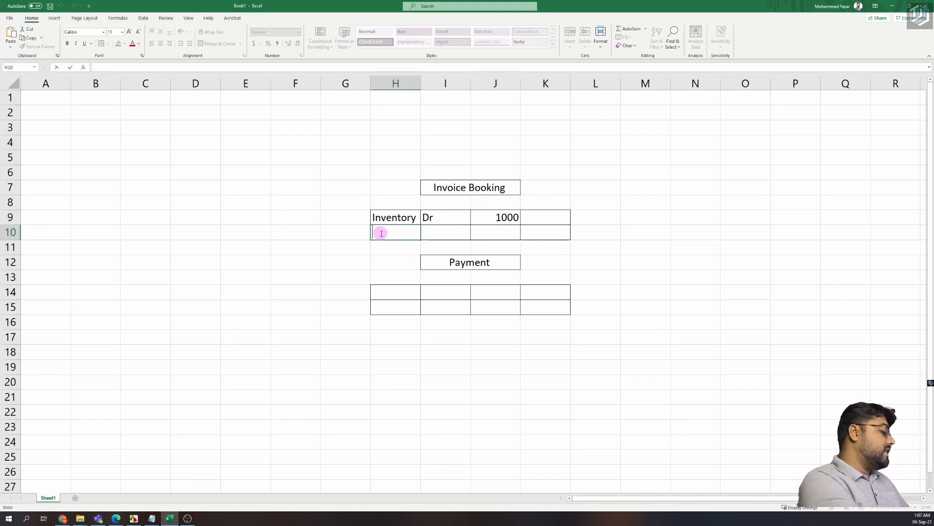
pyautogui.write('Credor')
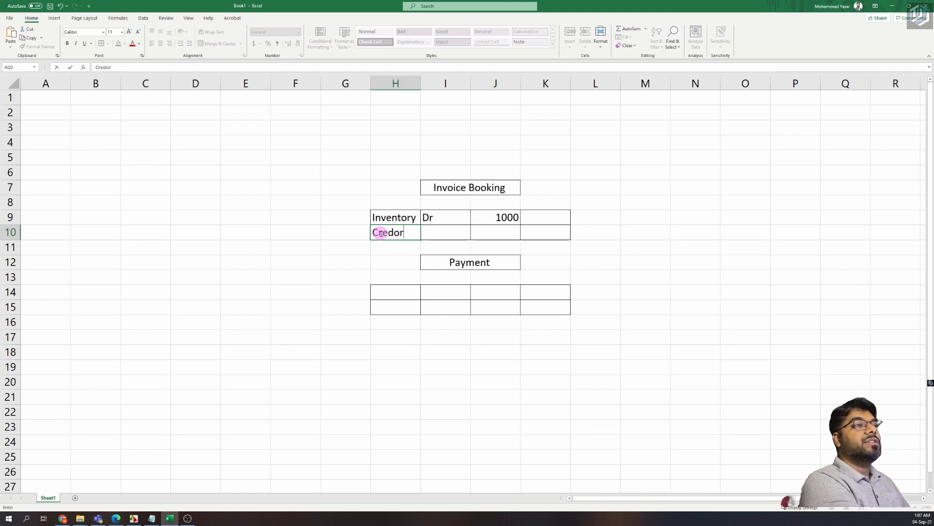
pyautogui.press('BackSpace')
pyautogui.press('BackSpace')
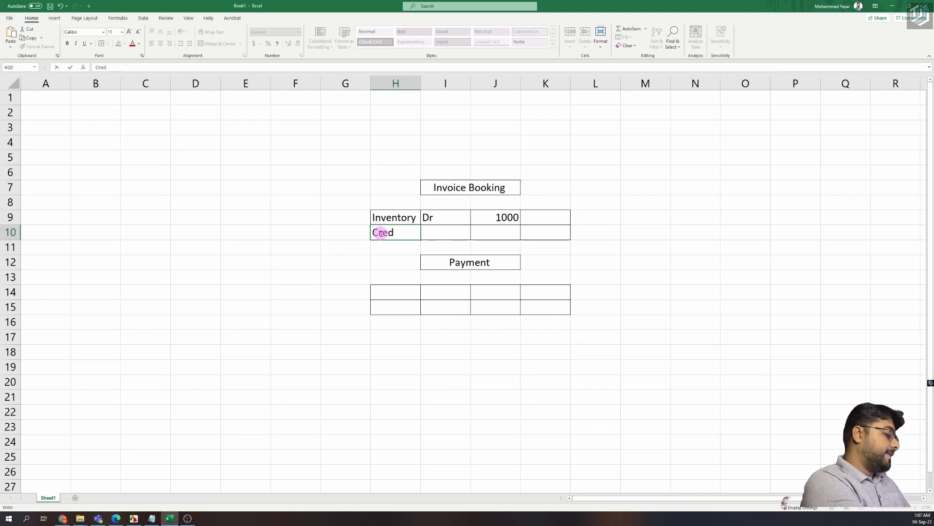
pyautogui.write('itor')
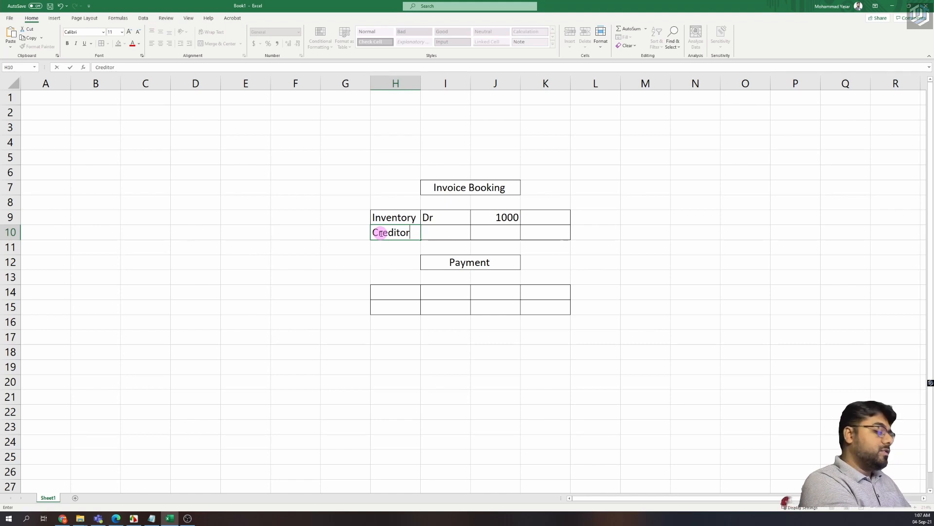
pyautogui.write('/AP')
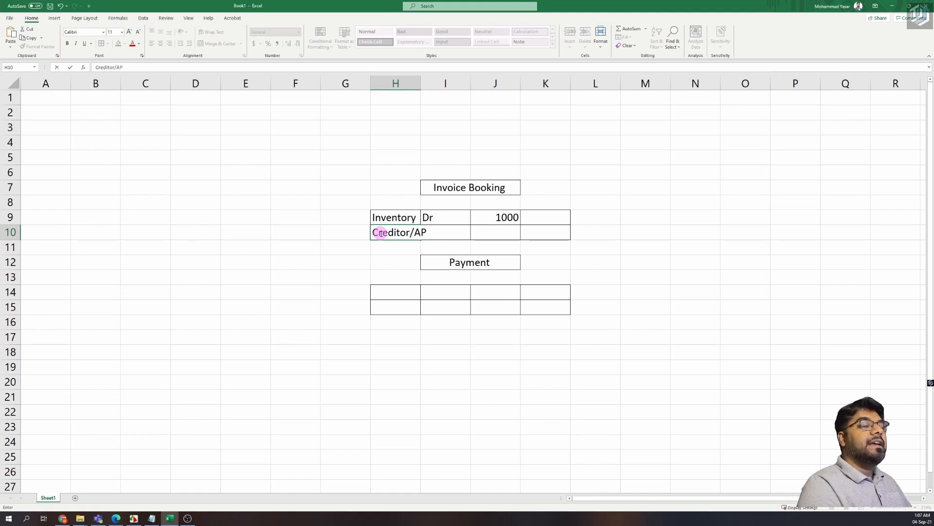
pyautogui.click(358, 307)
pyautogui.click(389, 292)
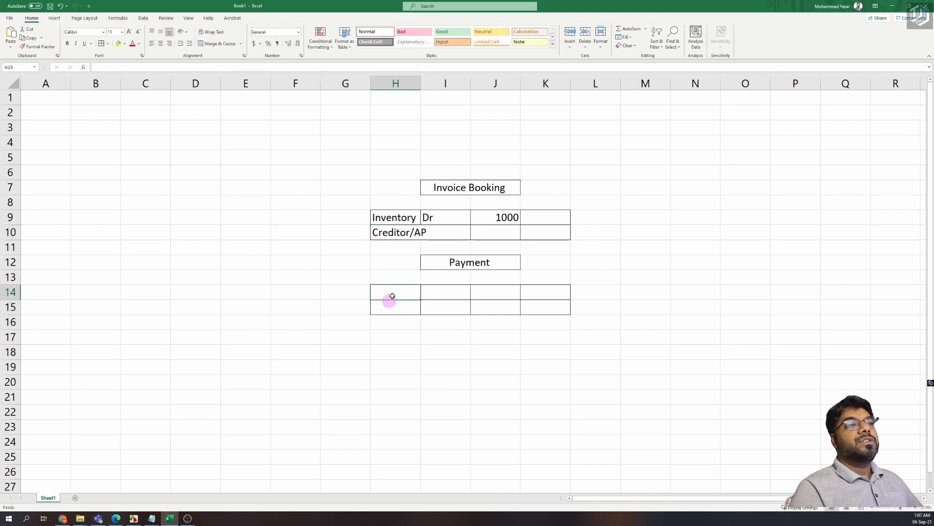
pyautogui.doubleClick(421, 84)
# Complete the Creditor/AP line of the invoice booking with Cr in I10 and 1000 in K10.
pyautogui.click(451, 239)
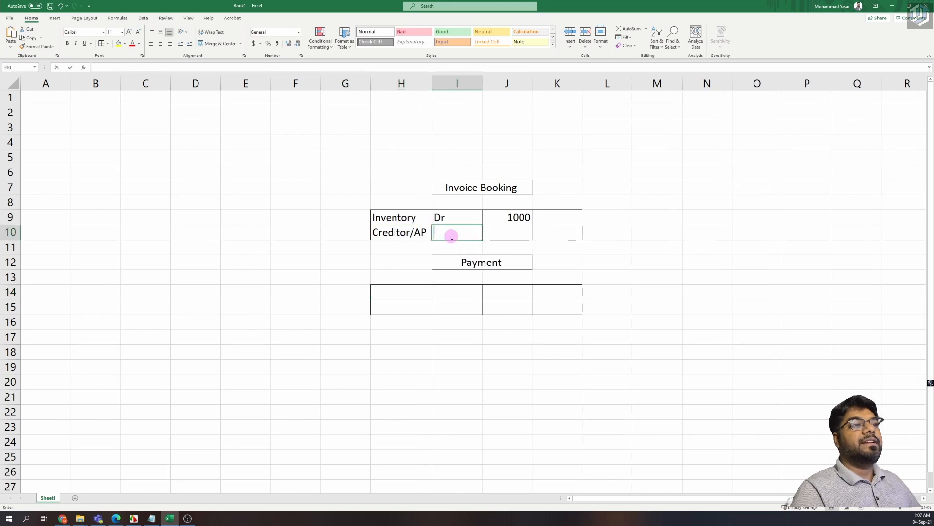
pyautogui.write('Cr')
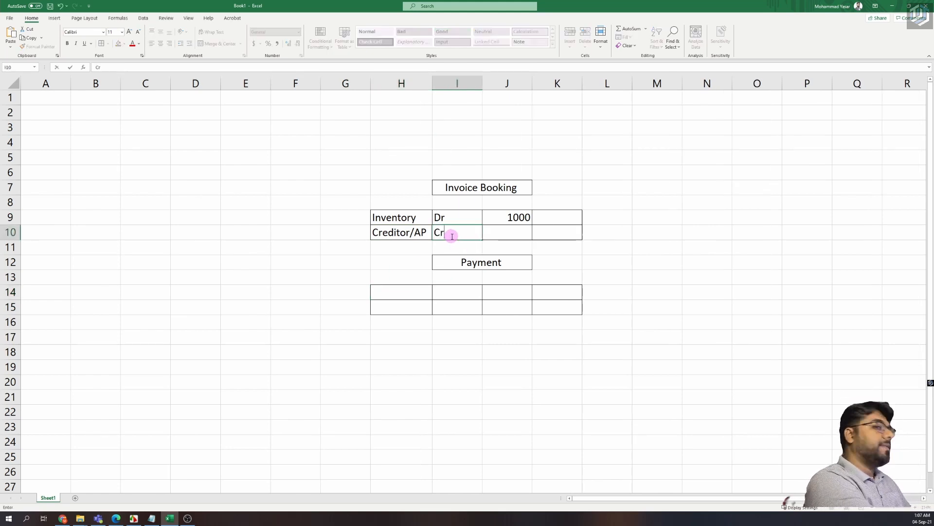
pyautogui.click(554, 233)
pyautogui.write('10')
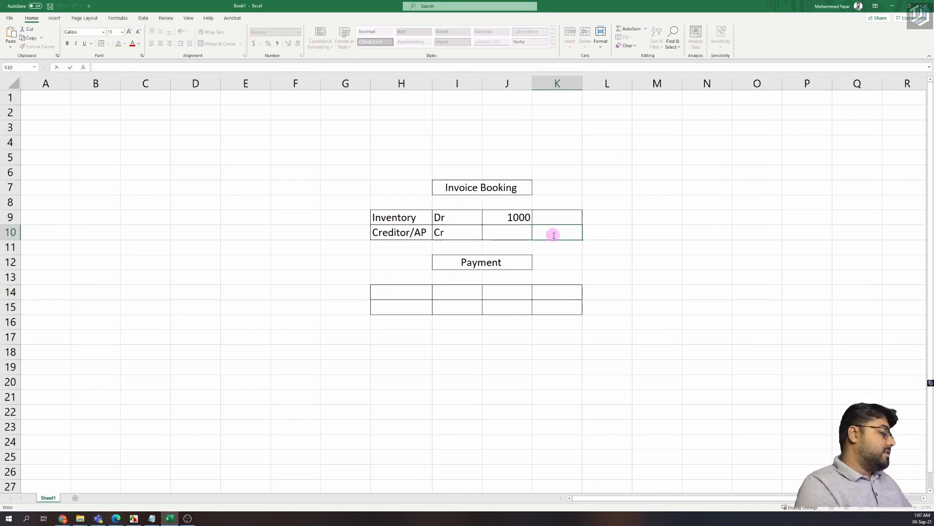
pyautogui.write('00')
pyautogui.click(546, 321)
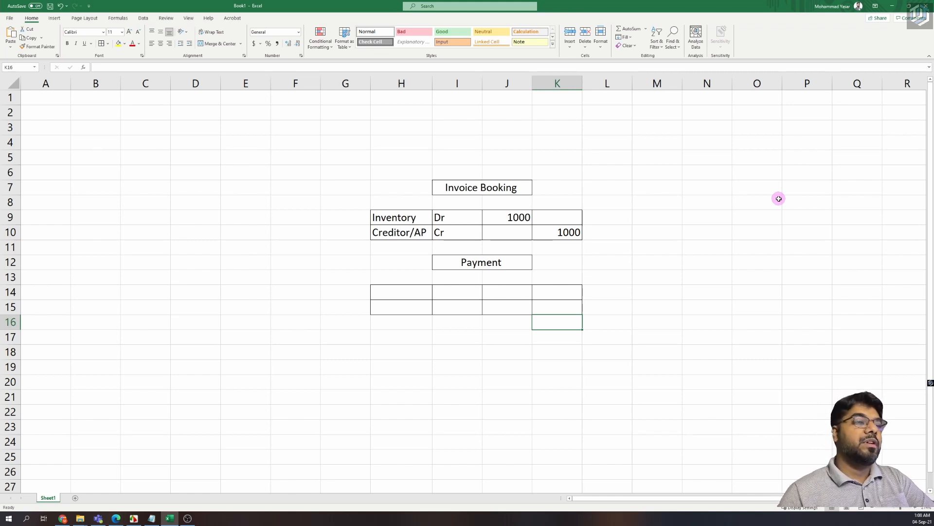
# Enter the Payment debit line in H14:J14 as Creditor/AP, Dr, 1000.
pyautogui.doubleClick(386, 294)
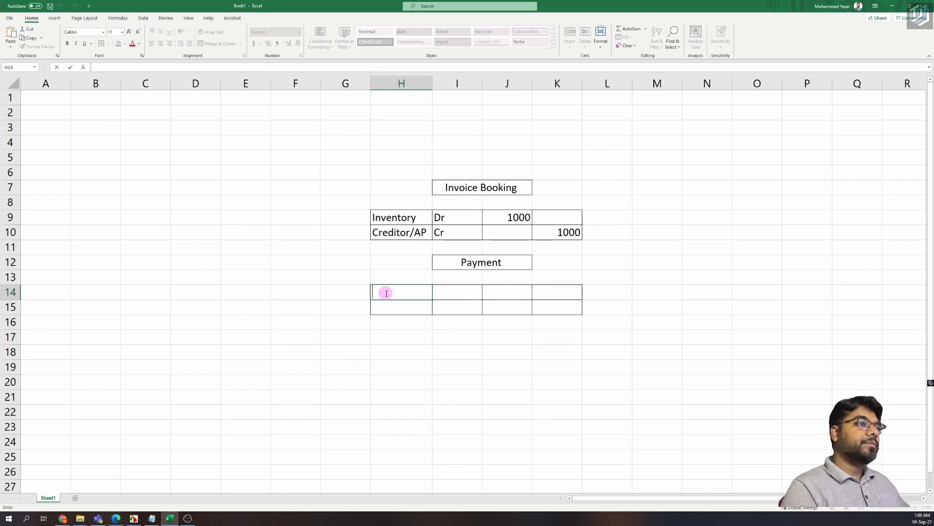
pyautogui.write('Cred')
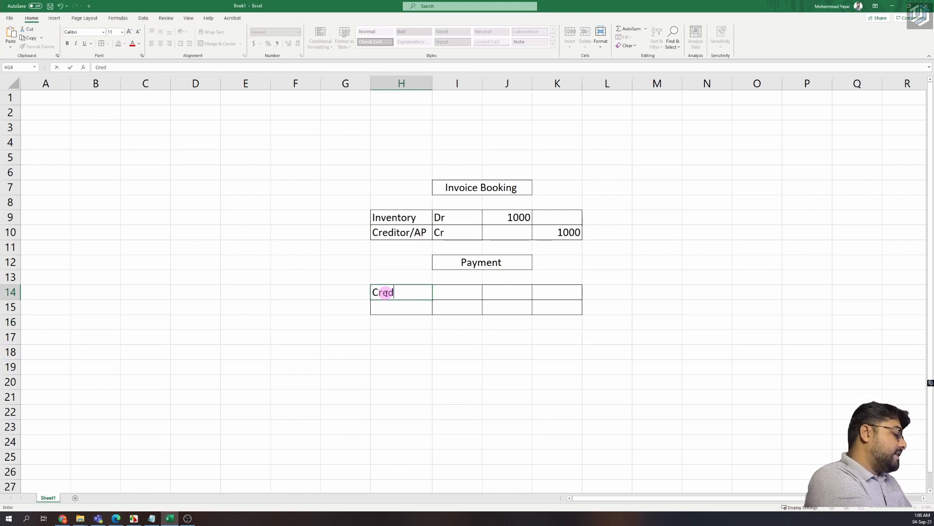
pyautogui.write('itor ')
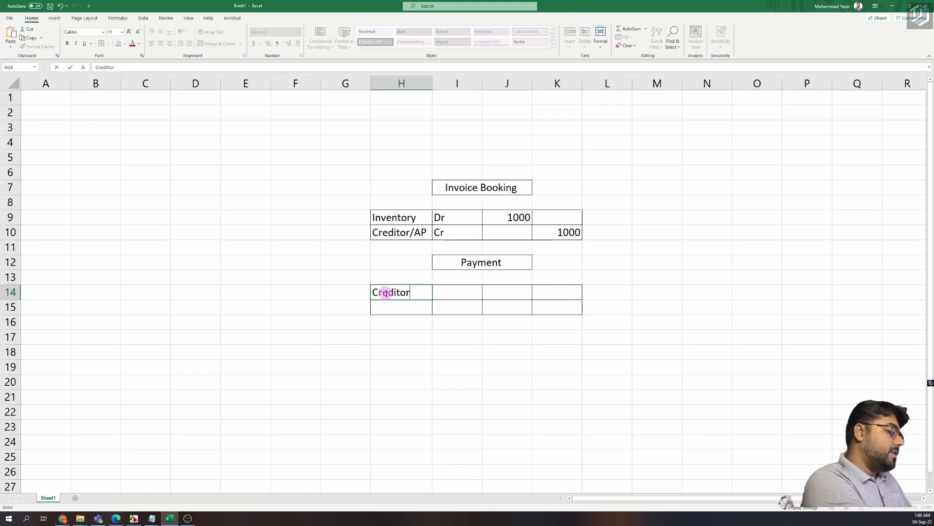
pyautogui.write('/AP')
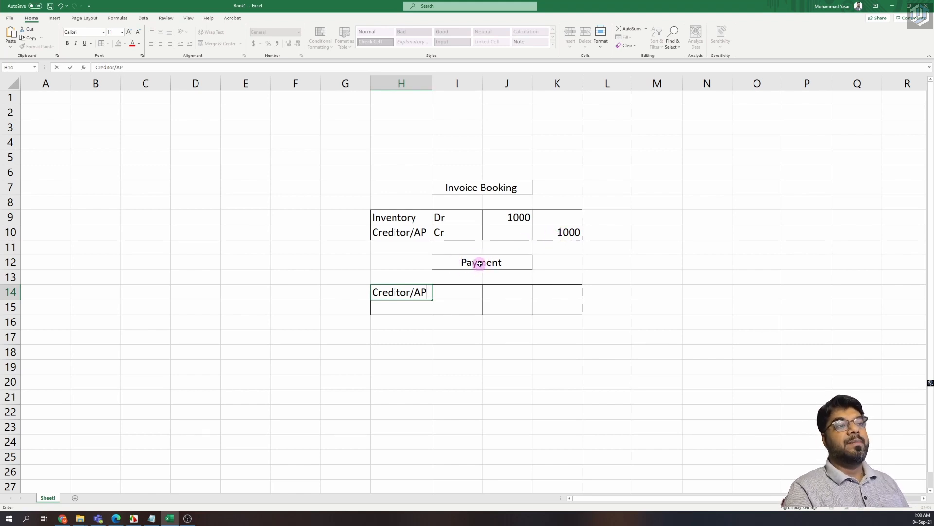
pyautogui.click(458, 292)
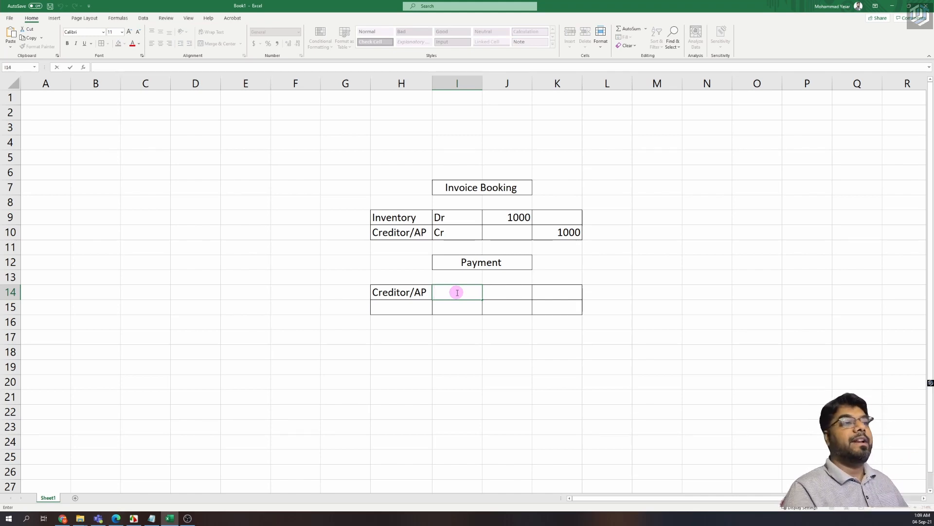
pyautogui.write('Dr')
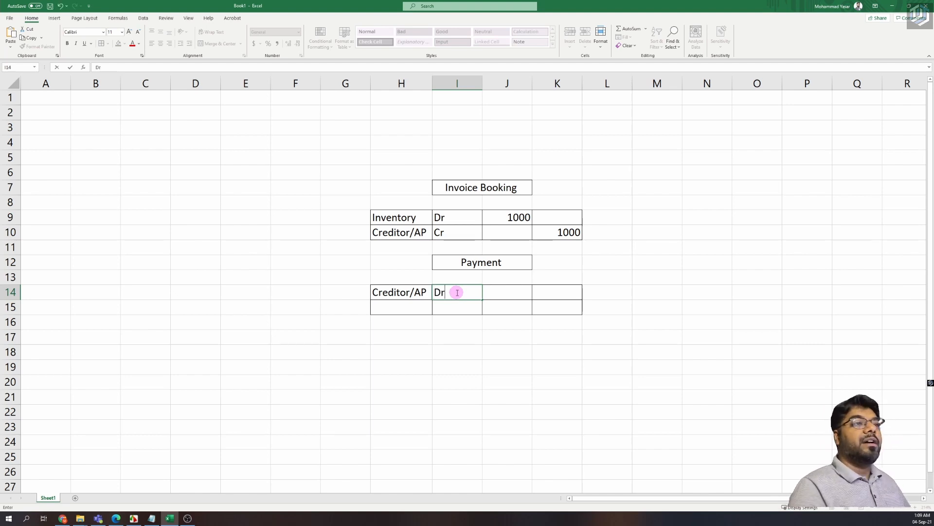
pyautogui.click(500, 291)
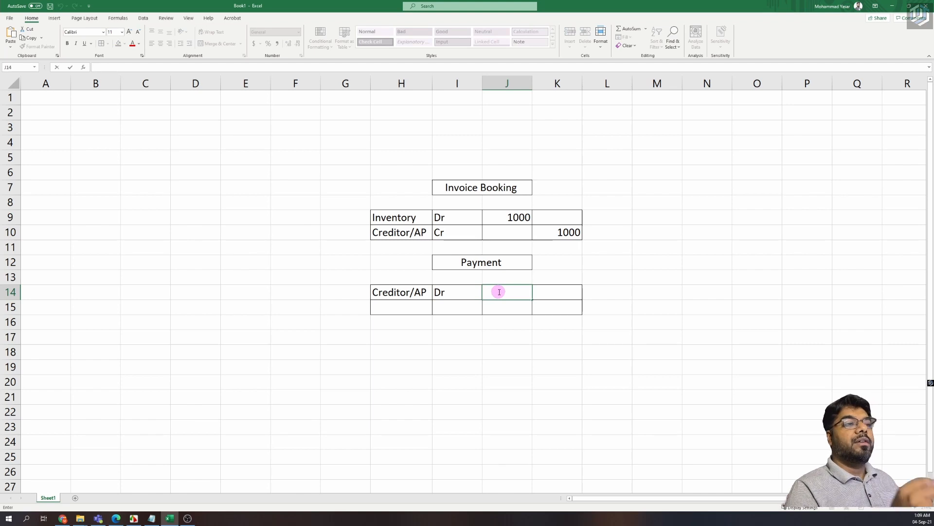
pyautogui.write('1000')
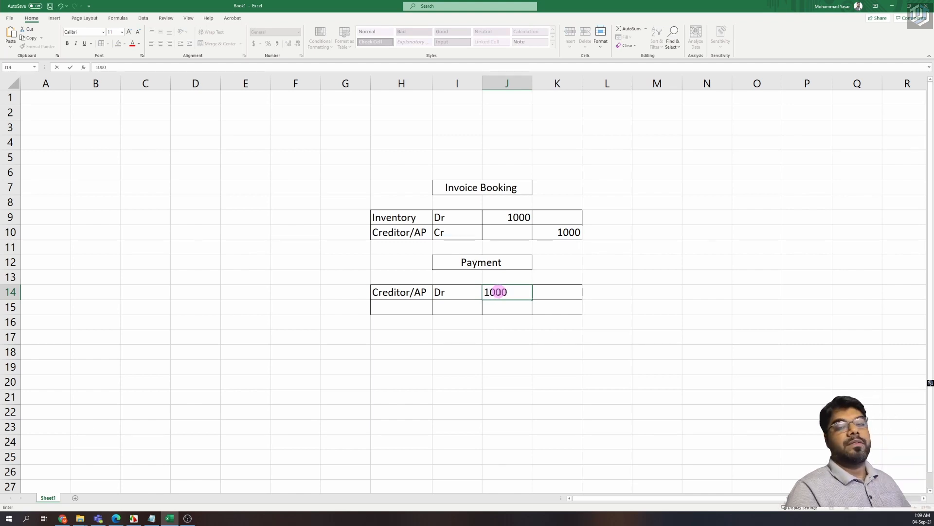
pyautogui.click(497, 306)
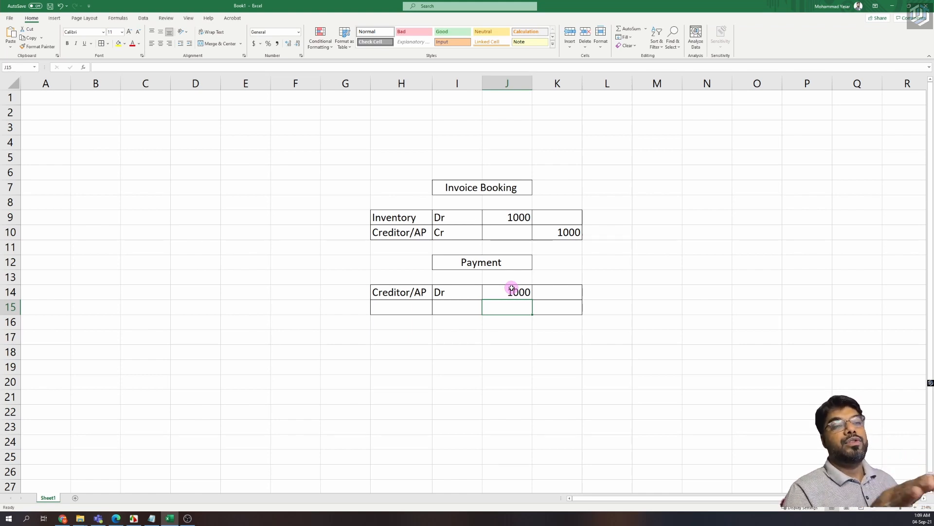
# Enter Cash in cell H15 as the second account line of the Payment entry.
pyautogui.doubleClick(396, 306)
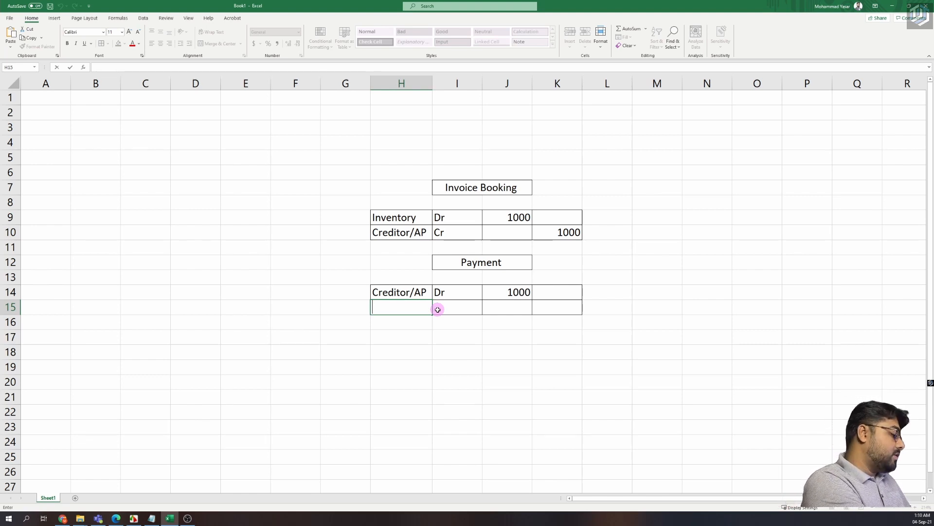
pyautogui.write('cash')
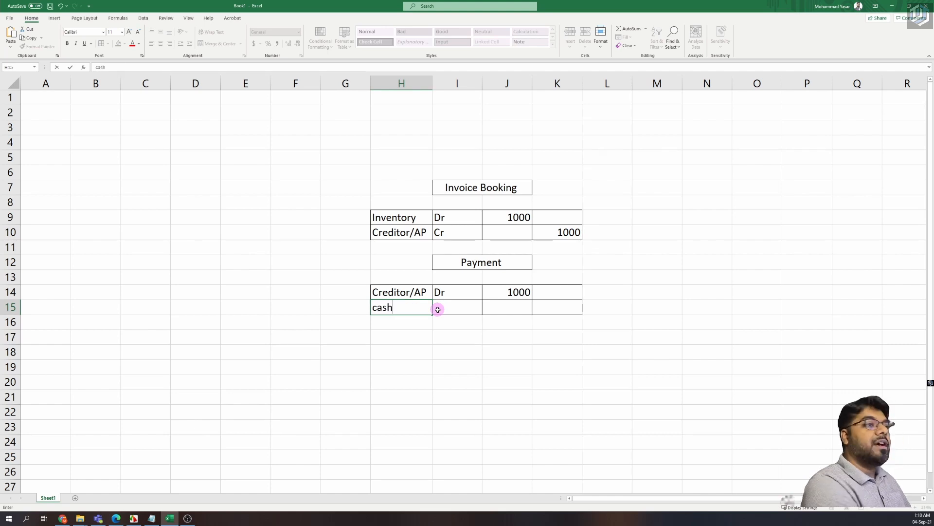
pyautogui.press('BackSpace')
pyautogui.press('BackSpace')
pyautogui.press('BackSpace')
pyautogui.press('BackSpace')
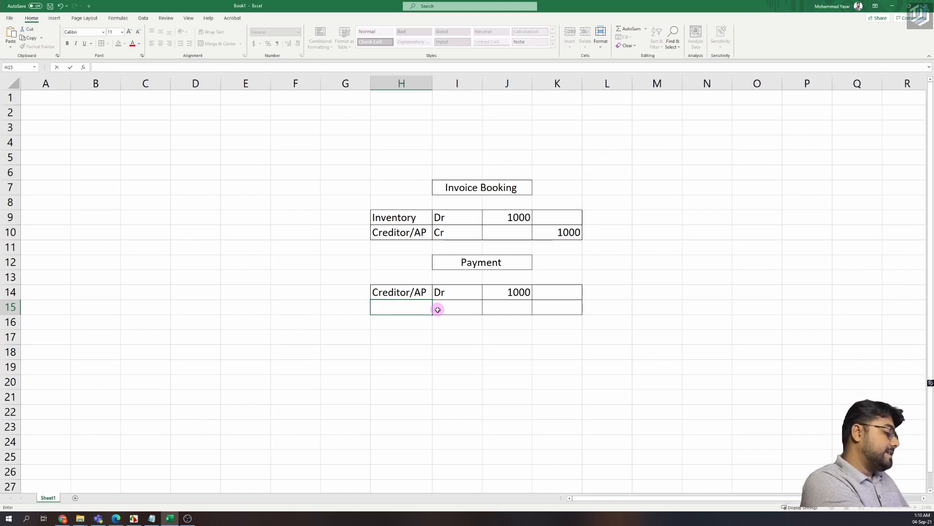
pyautogui.write('Cash')
pyautogui.click(468, 336)
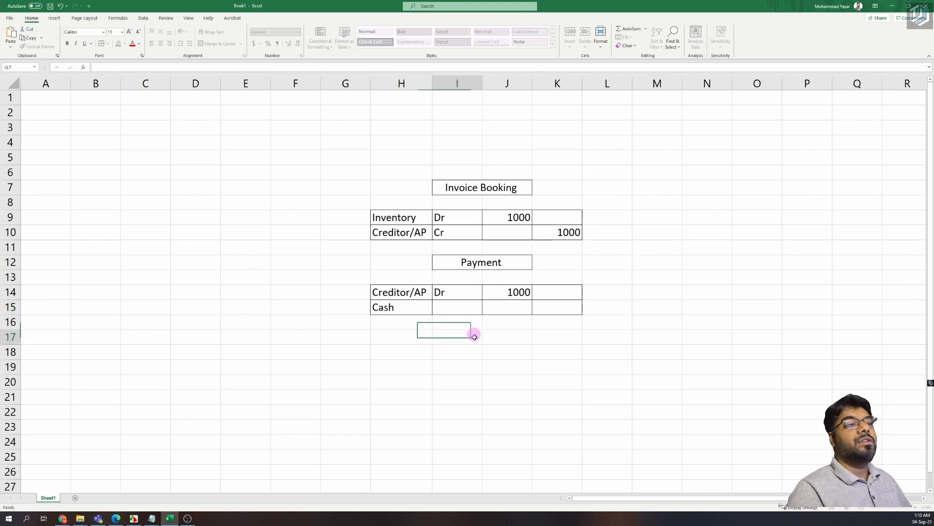
# Complete the Cash line of the Payment entry with Cr in I15 and 1000 in K15.
pyautogui.doubleClick(549, 308)
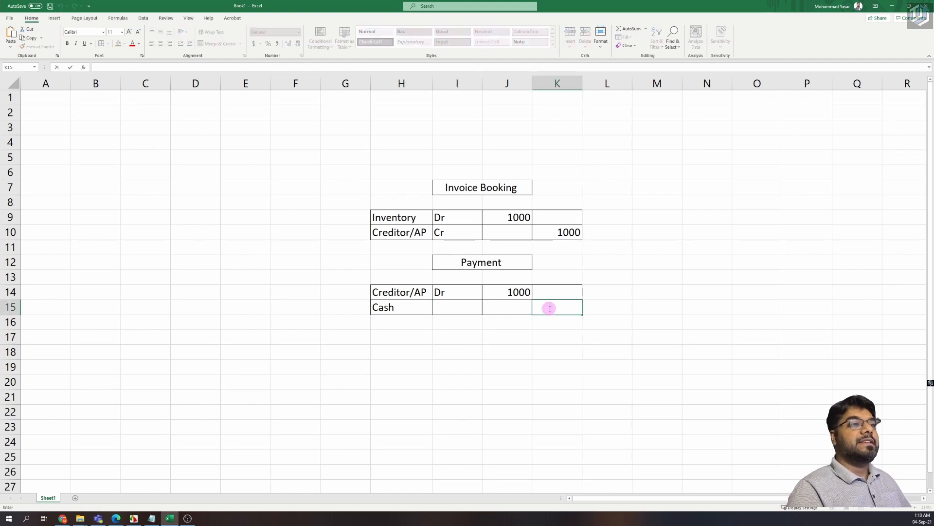
pyautogui.click(457, 306)
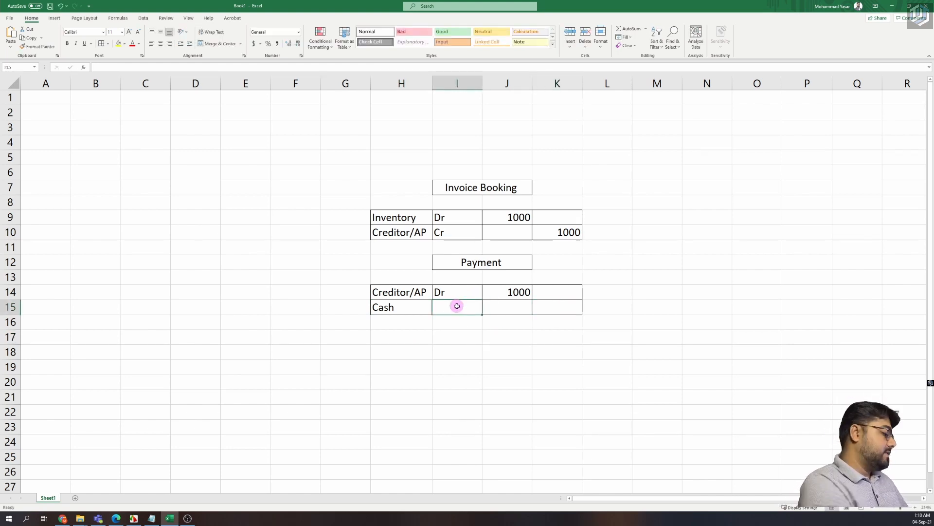
pyautogui.write('Cr')
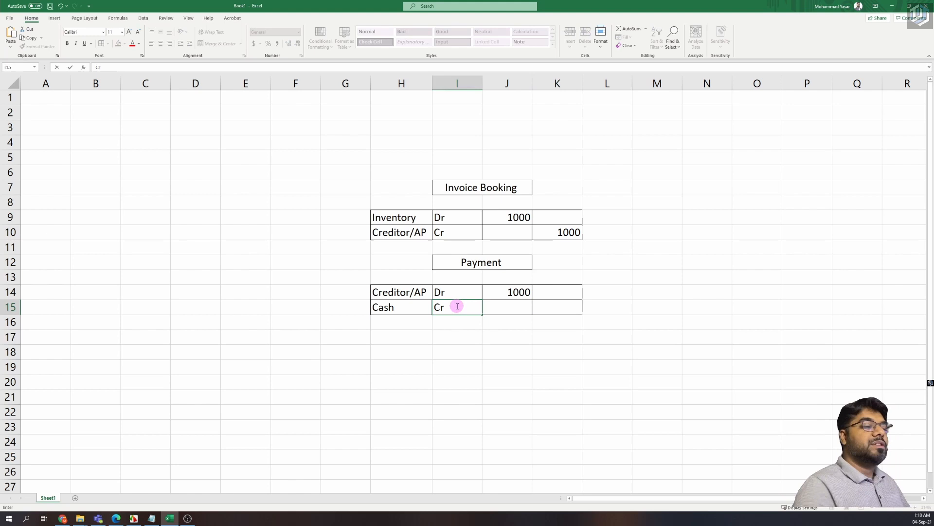
pyautogui.click(571, 307)
pyautogui.write('1000')
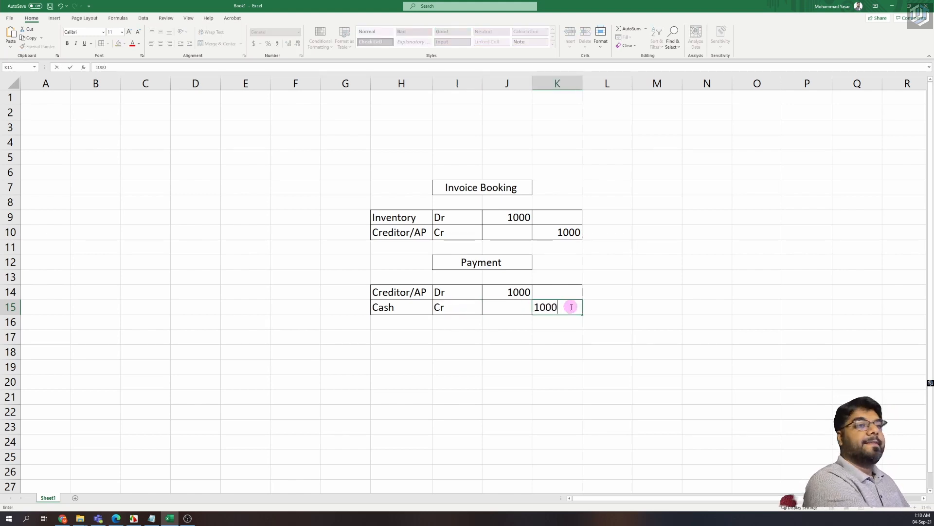
pyautogui.click(545, 352)
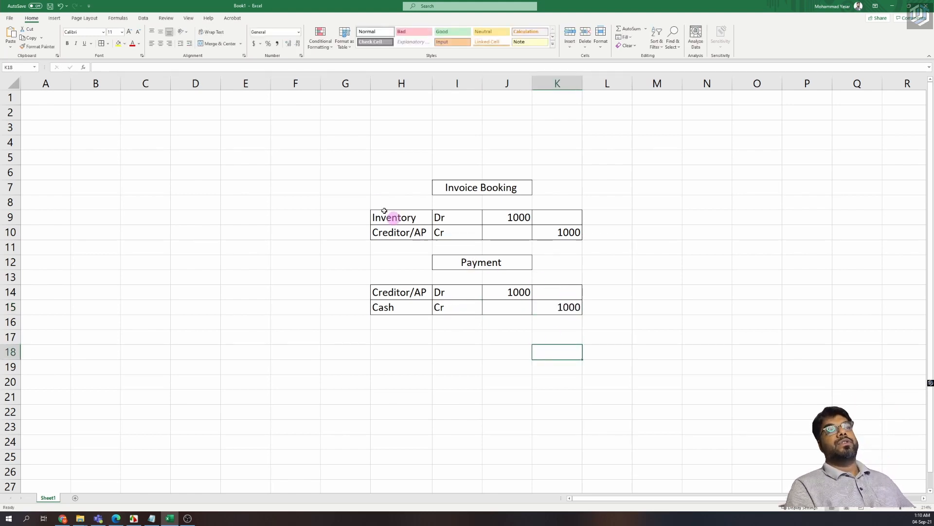
# Highlight both accounting entries in G7:L17, and the Invoice Booking block alone in G6:L11, for review.
pyautogui.moveTo(364, 184); pyautogui.dragTo(592, 331)
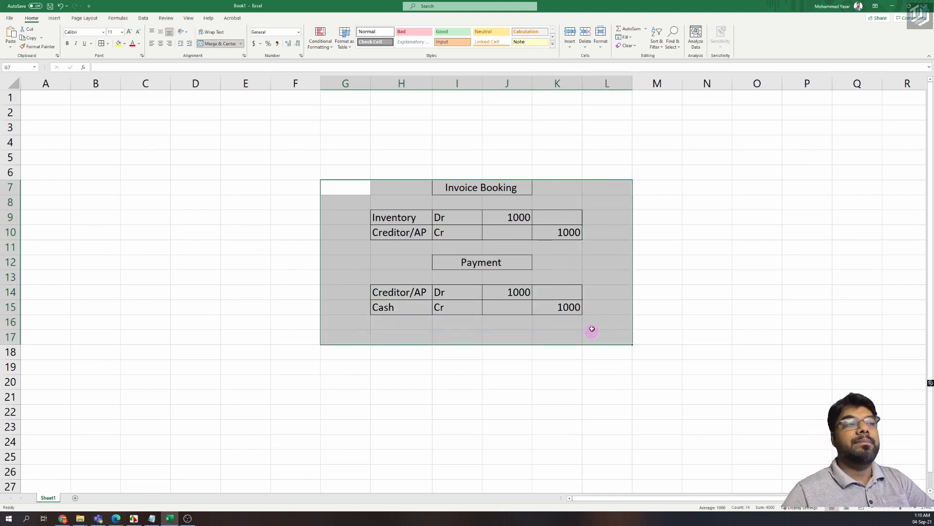
pyautogui.click(429, 292)
pyautogui.moveTo(334, 175); pyautogui.dragTo(587, 249)
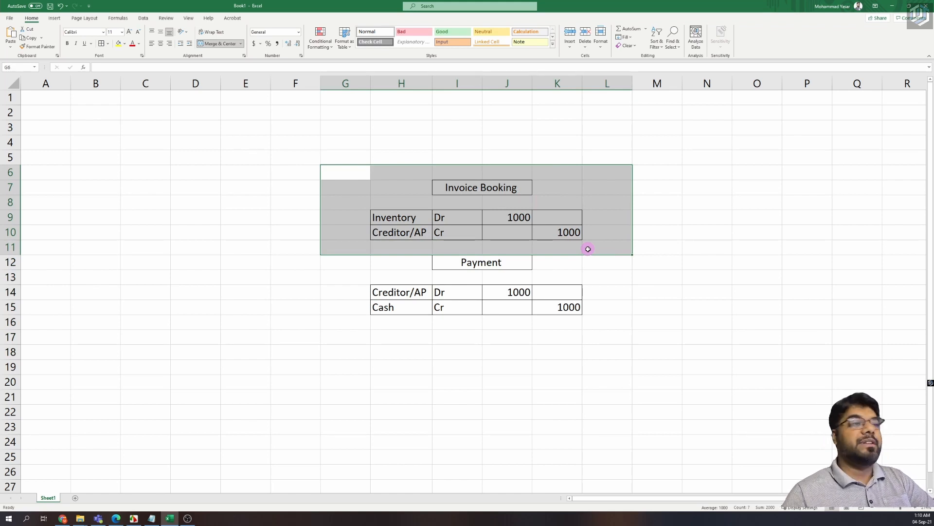
# Switch back to the vendor record in Finance and Operations and set its terms of payment to N30DAYS.
pyautogui.click(893, 6)
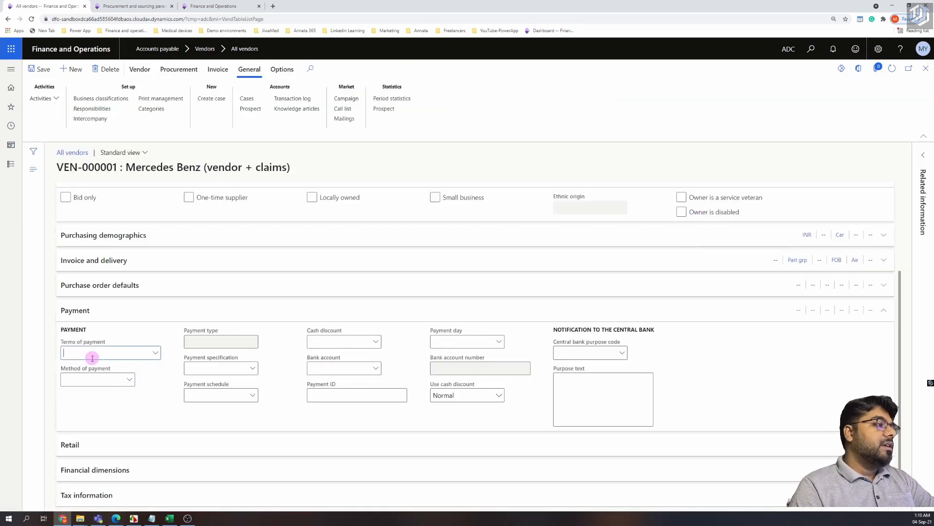
pyautogui.click(153, 355)
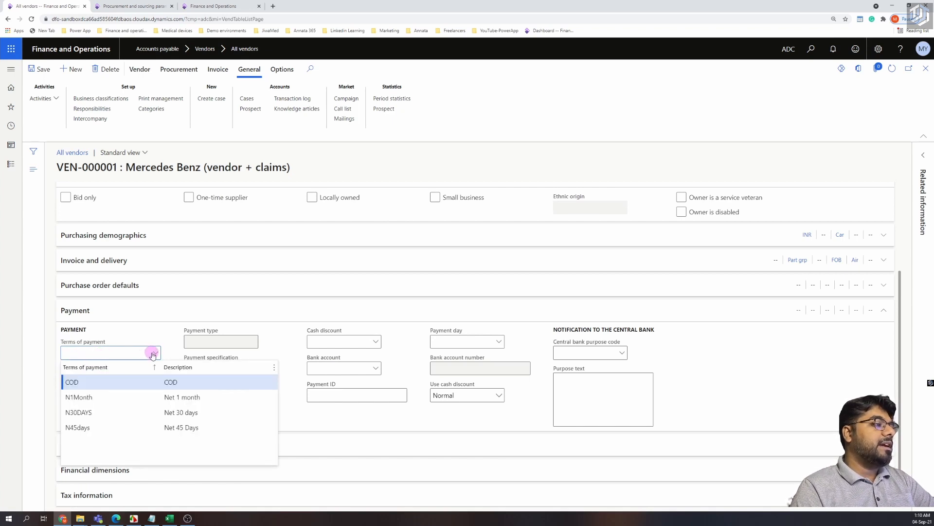
pyautogui.click(102, 412)
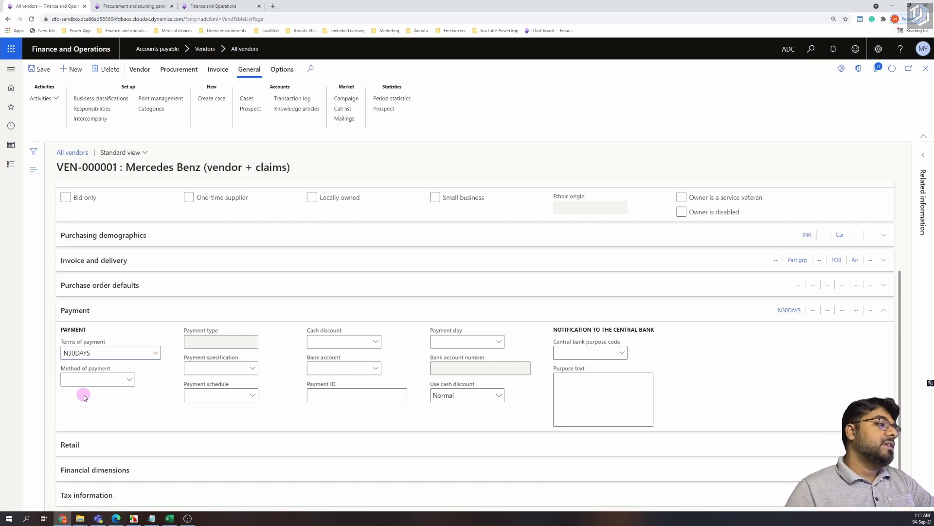
# Open the vendor methods of payment setup from the vendor record and create a method named Check with description "Payment by check".
pyautogui.rightClick(132, 380)
pyautogui.moveTo(139, 389)
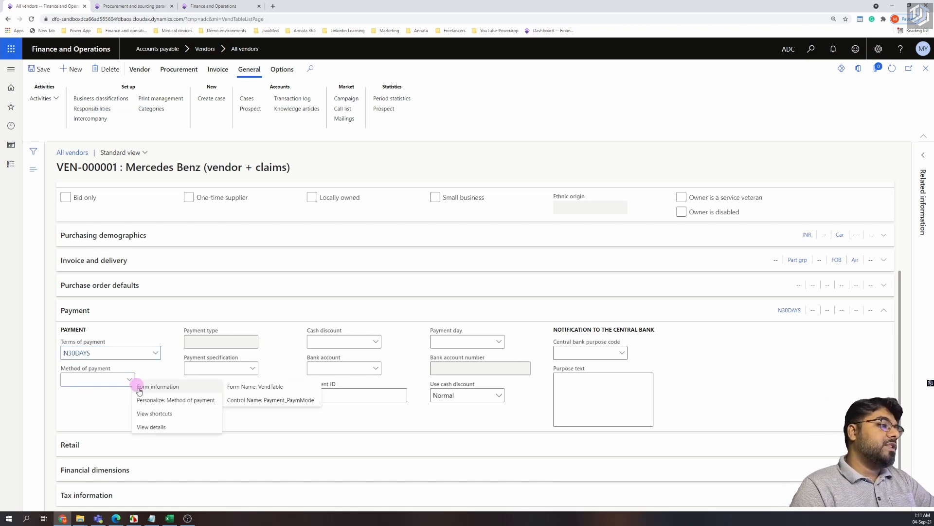
pyautogui.click(149, 426)
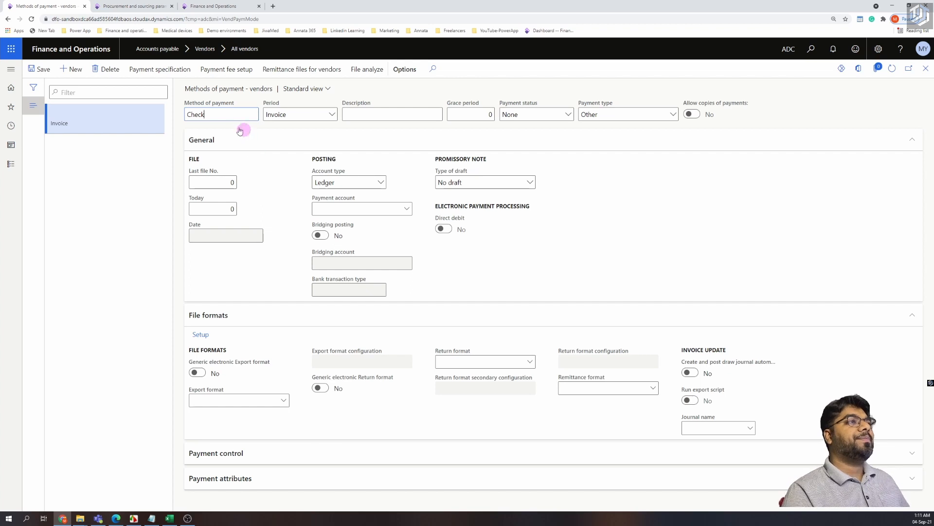
pyautogui.click(375, 117)
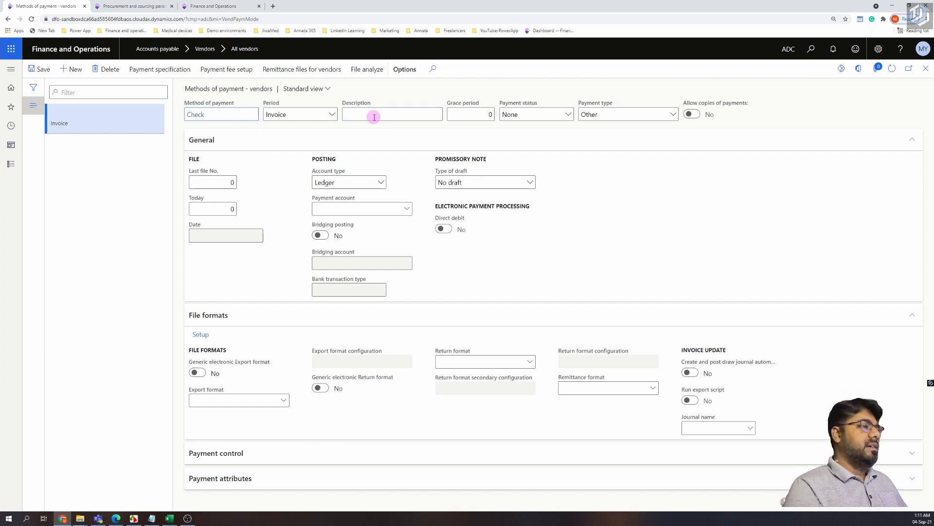
pyautogui.write('Payment by check')
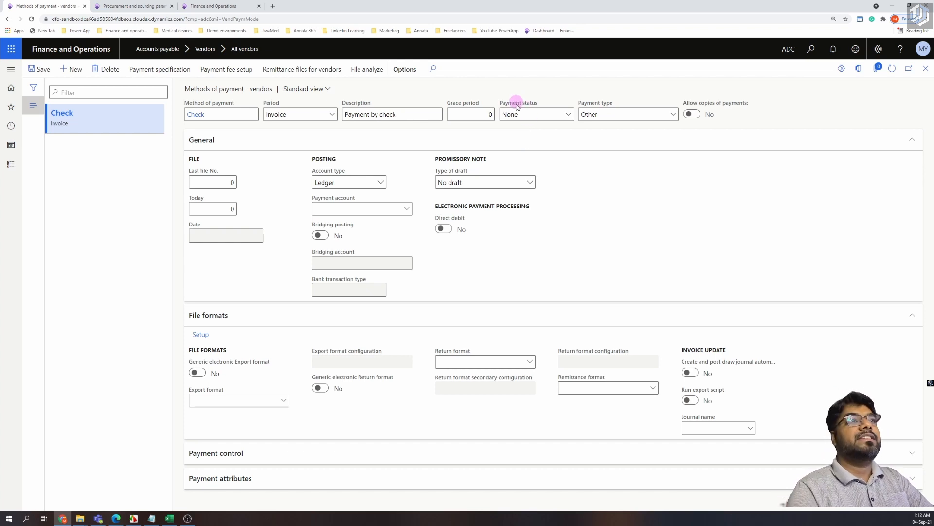
# Set the Check method's payment status to Sent and its payment type to Check.
pyautogui.click(564, 117)
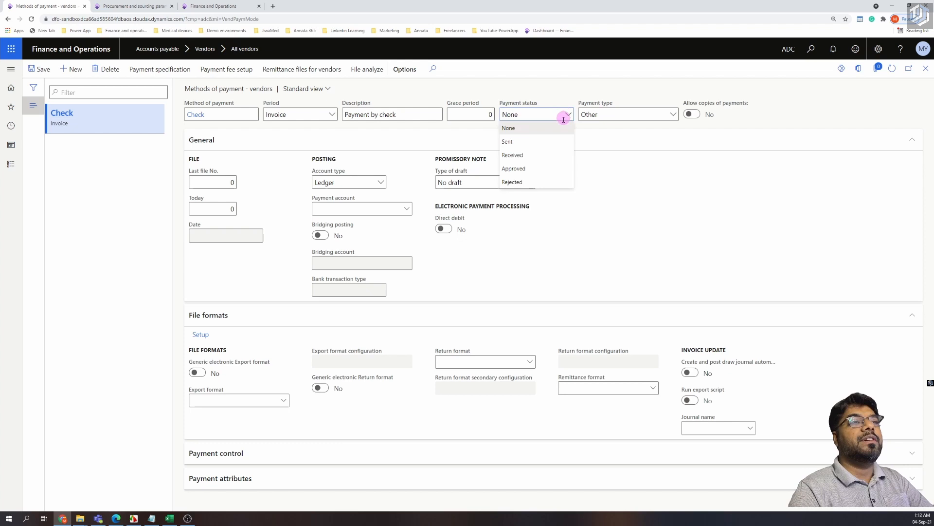
pyautogui.click(543, 141)
pyautogui.click(545, 143)
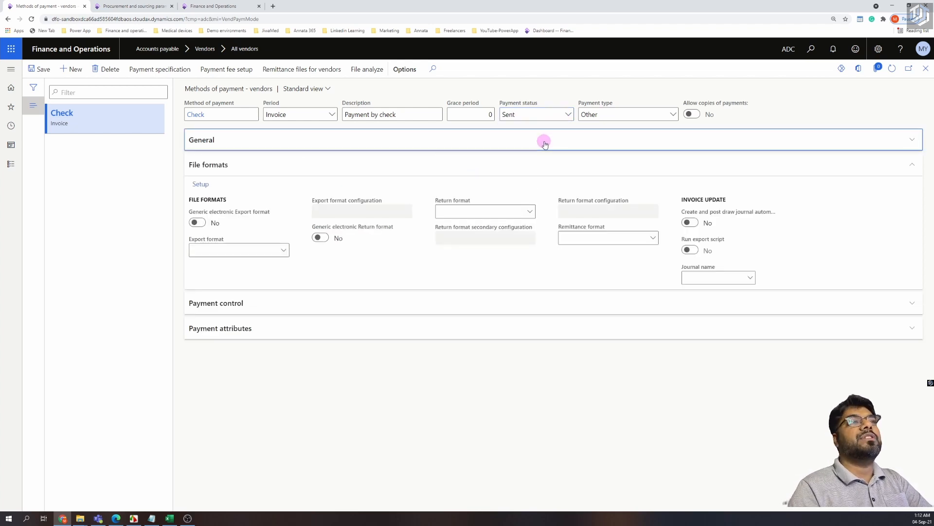
pyautogui.click(544, 143)
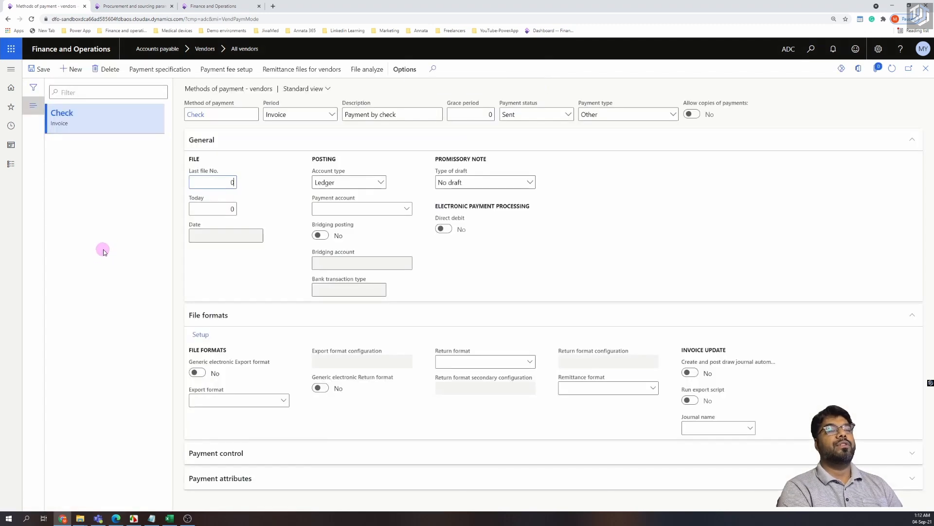
pyautogui.click(675, 115)
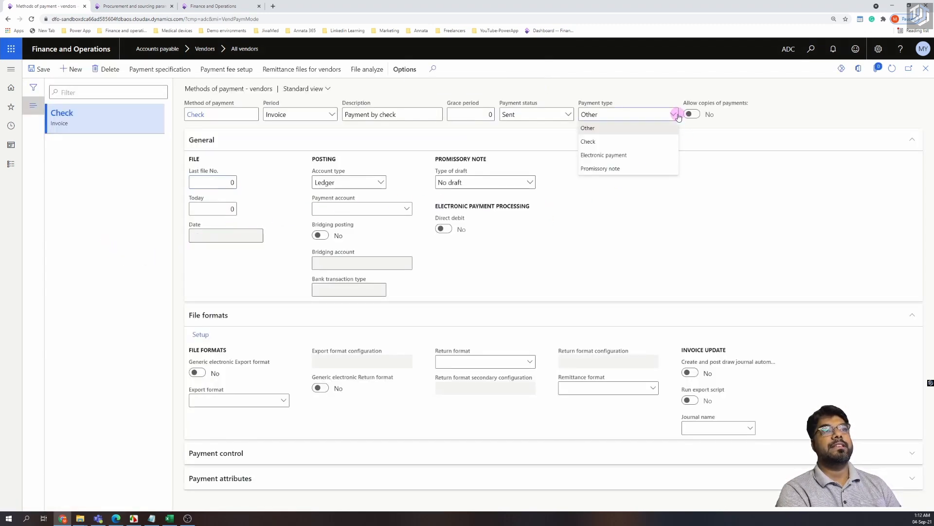
pyautogui.click(600, 142)
pyautogui.click(597, 140)
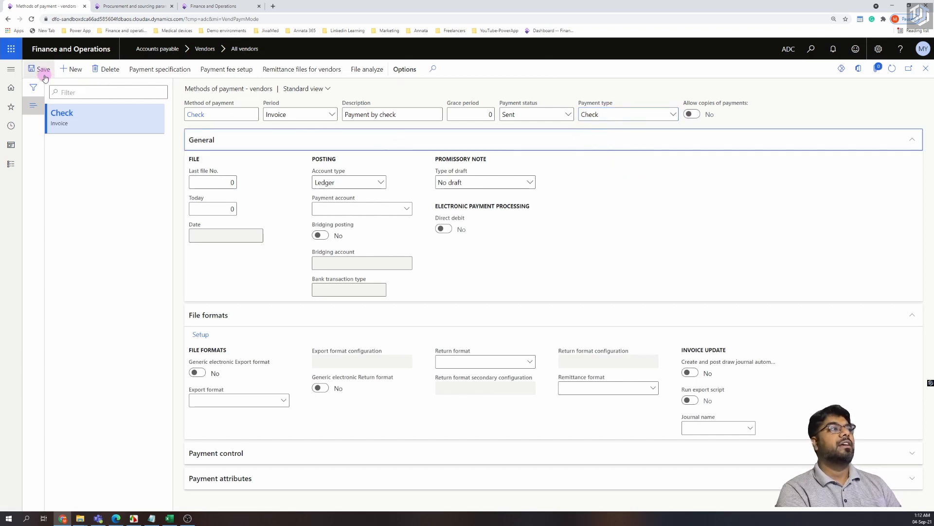
# Add Check to the selected export file formats, save the setup, and assign Check as the payment method's export format.
pyautogui.click(257, 304)
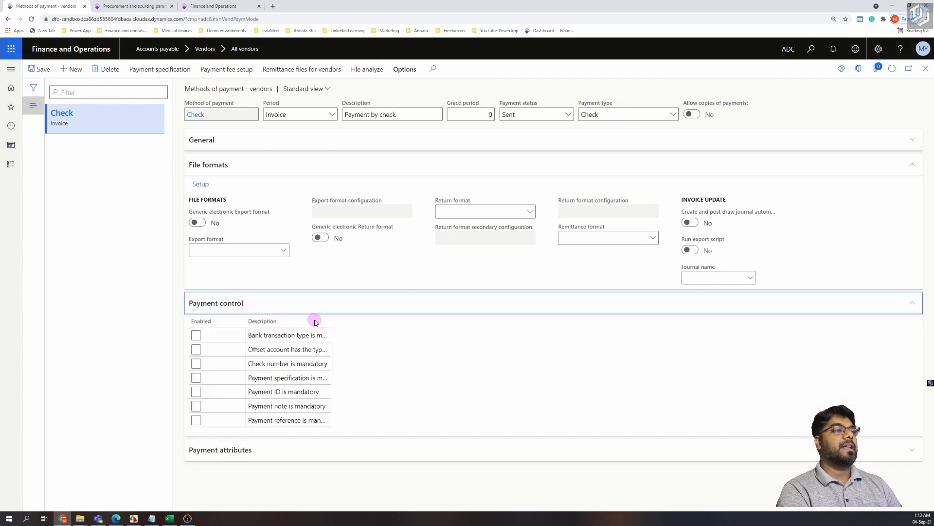
pyautogui.click(202, 185)
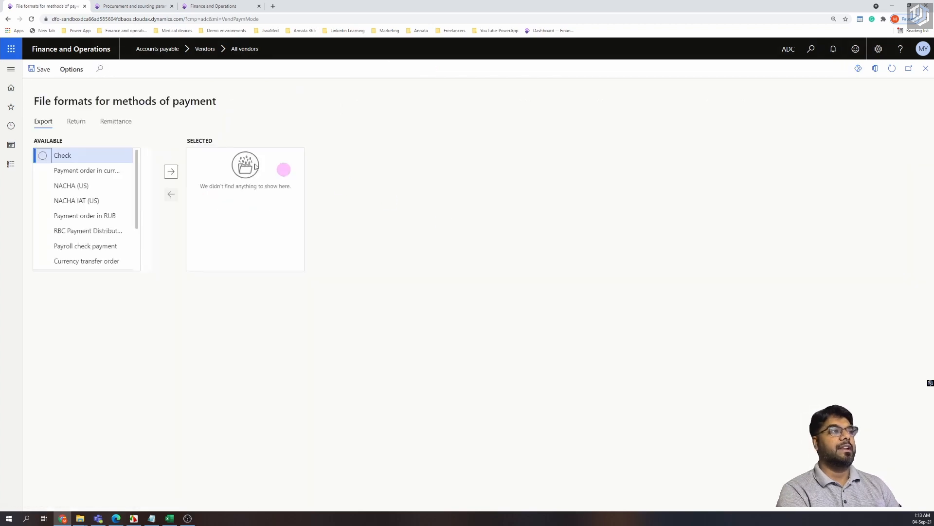
pyautogui.click(76, 154)
pyautogui.click(170, 172)
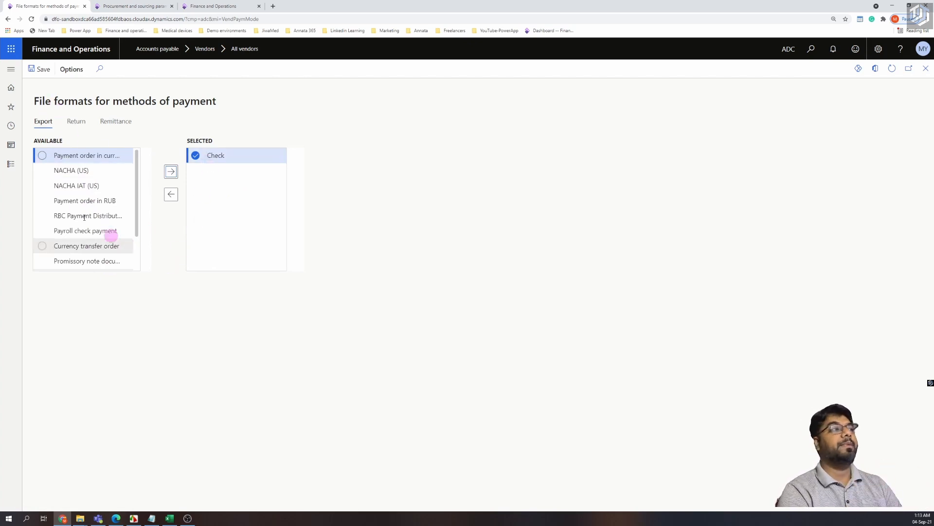
pyautogui.click(44, 73)
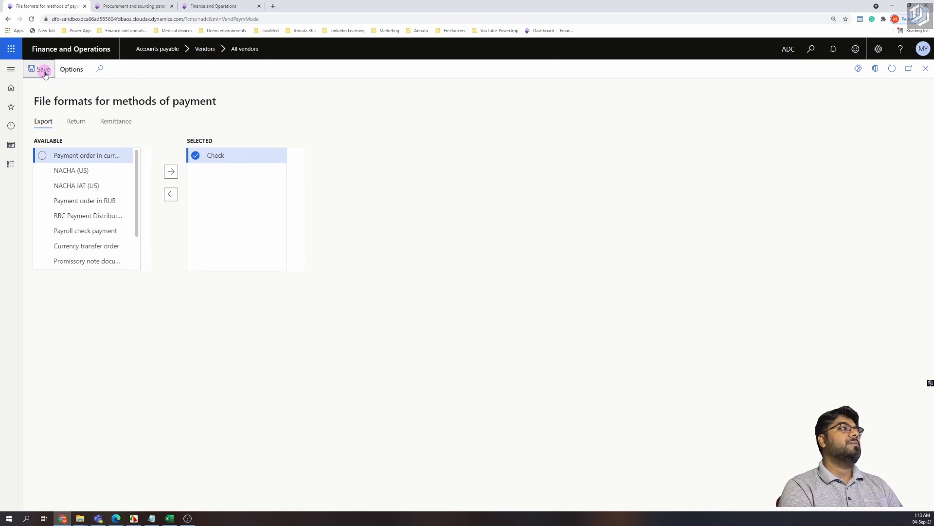
pyautogui.click(927, 70)
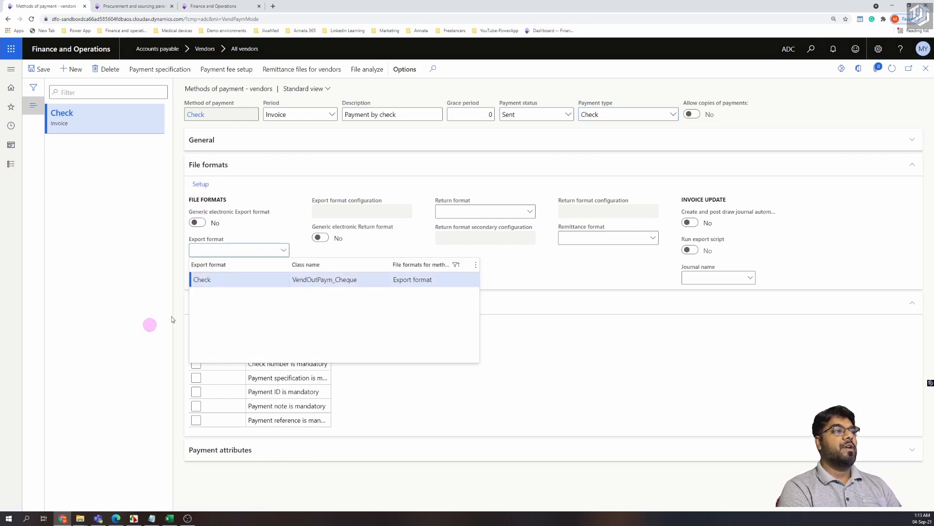
pyautogui.click(202, 278)
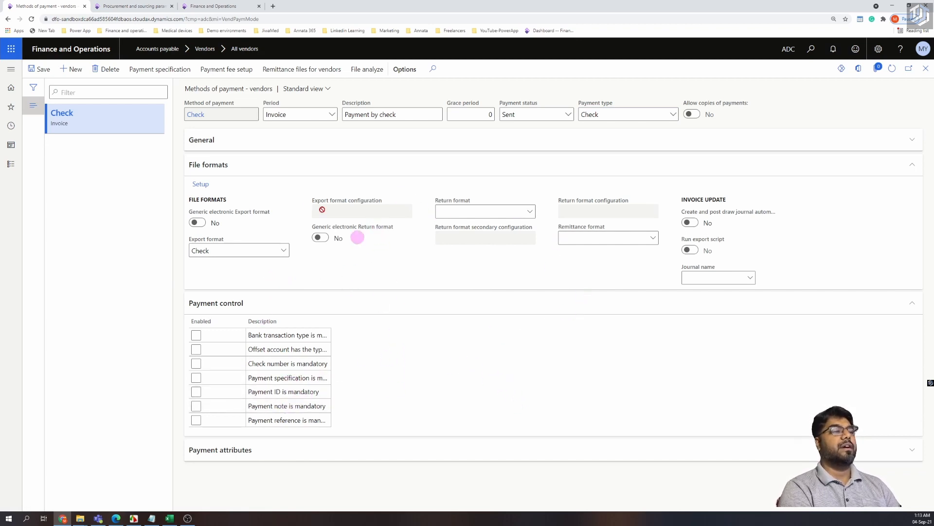
pyautogui.click(256, 141)
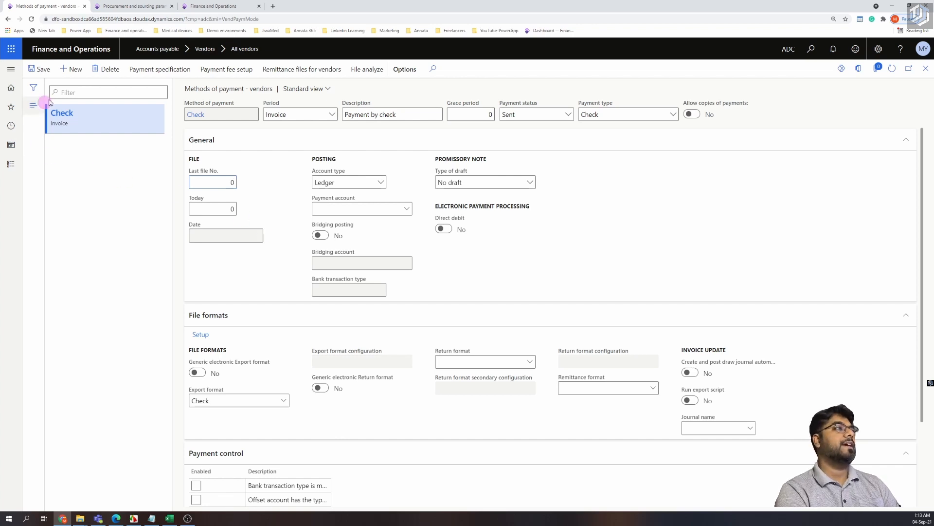
# Create a vendor method of payment named EFT with the description "EFT".
pyautogui.click(74, 69)
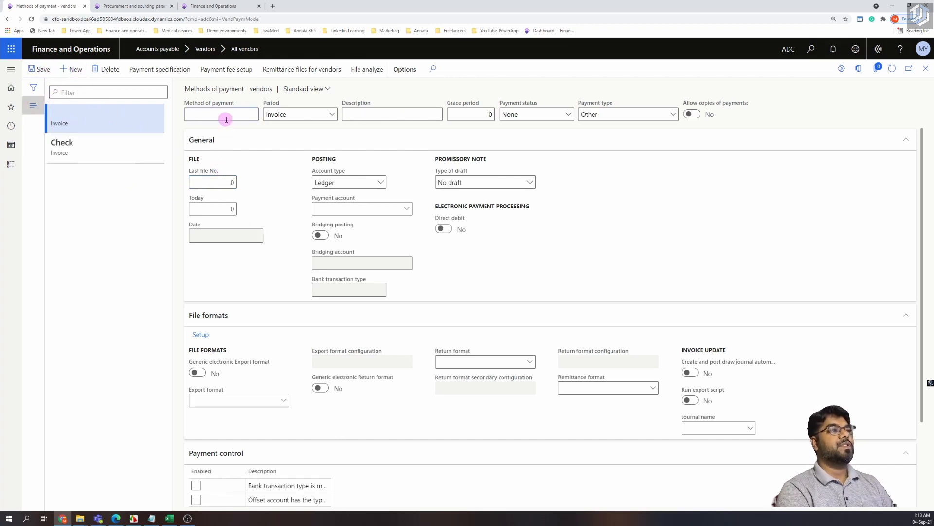
pyautogui.write('eft')
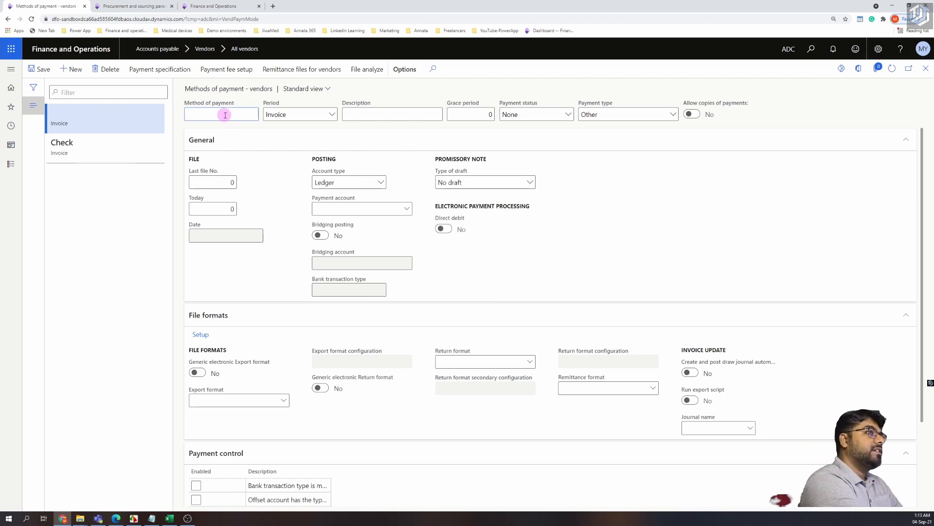
pyautogui.write('EFT')
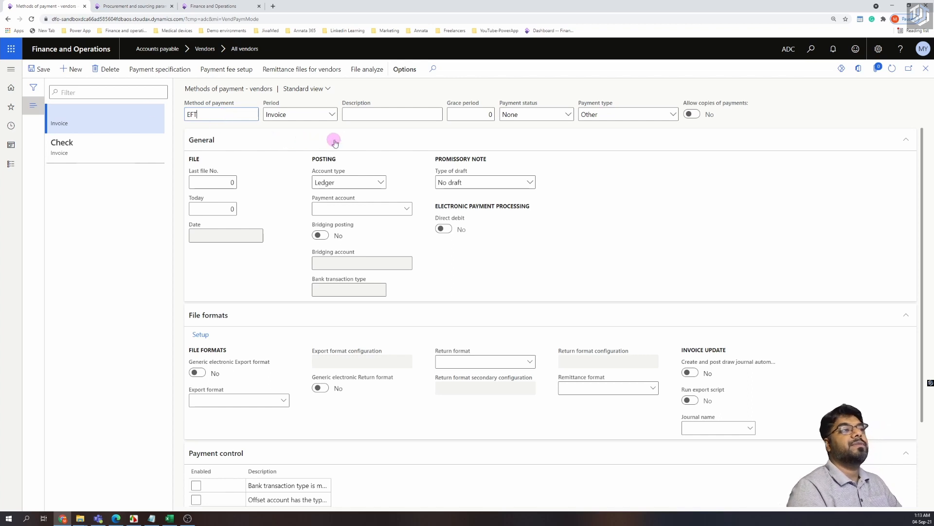
pyautogui.click(356, 113)
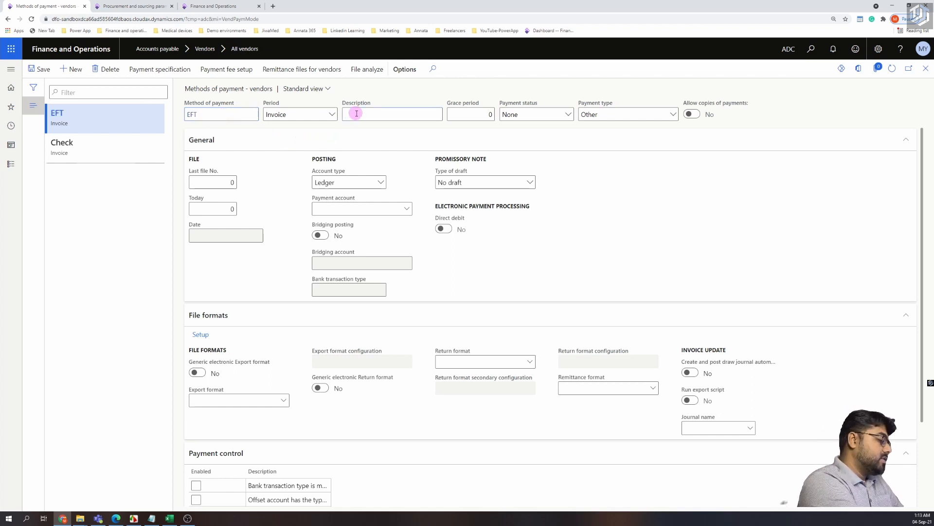
pyautogui.write('eft')
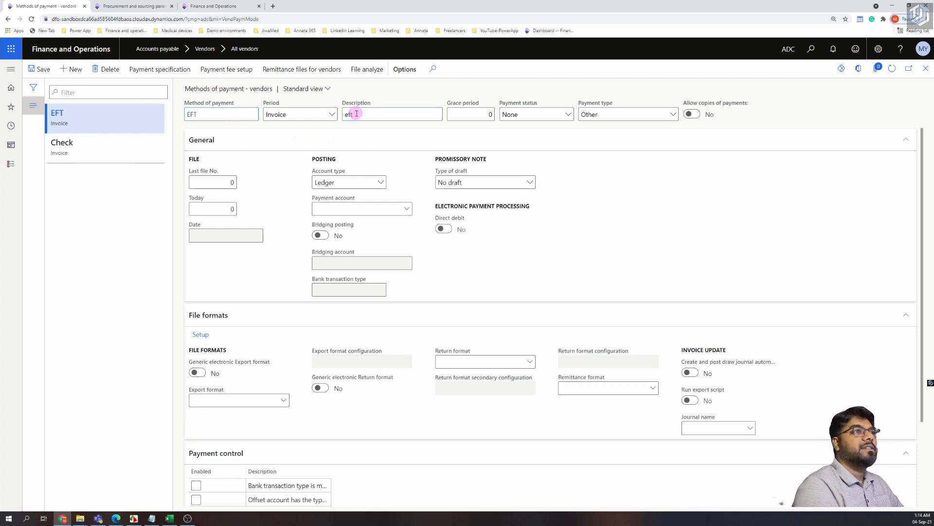
pyautogui.write('EFT')
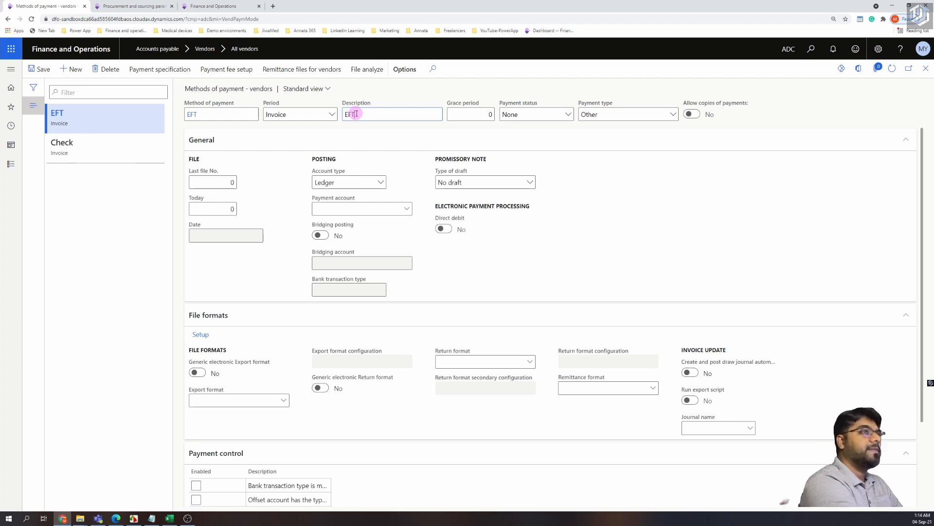
# Set the EFT method's payment status to Sent and its payment type to Electronic payment, and save the record.
pyautogui.click(563, 118)
pyautogui.click(560, 140)
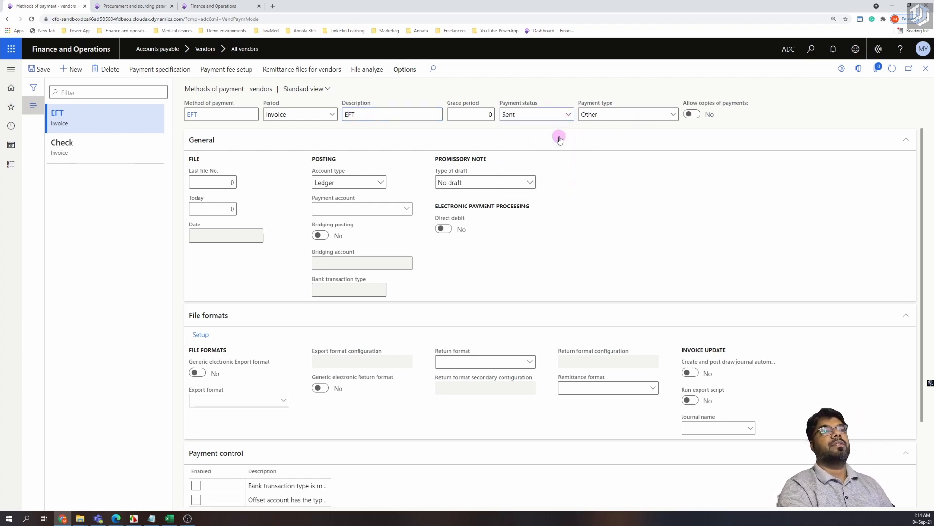
pyautogui.click(678, 122)
pyautogui.click(614, 157)
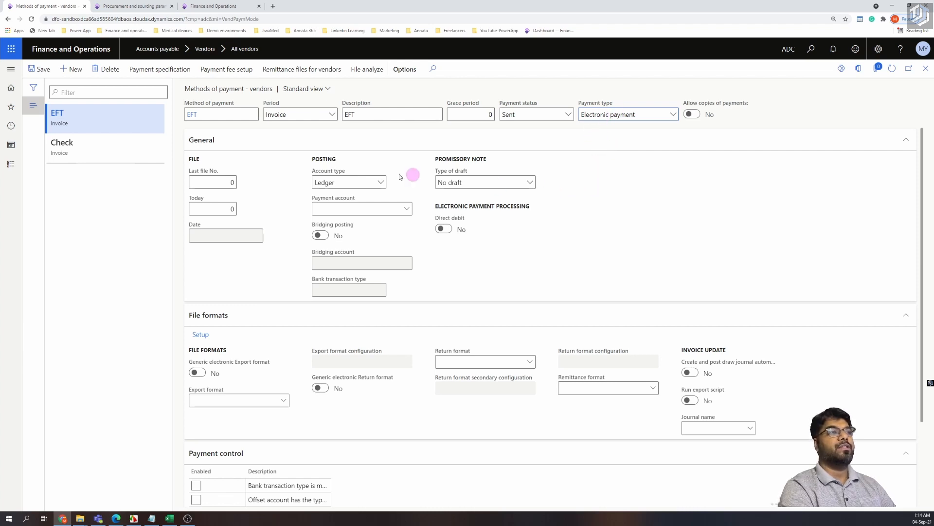
pyautogui.click(39, 73)
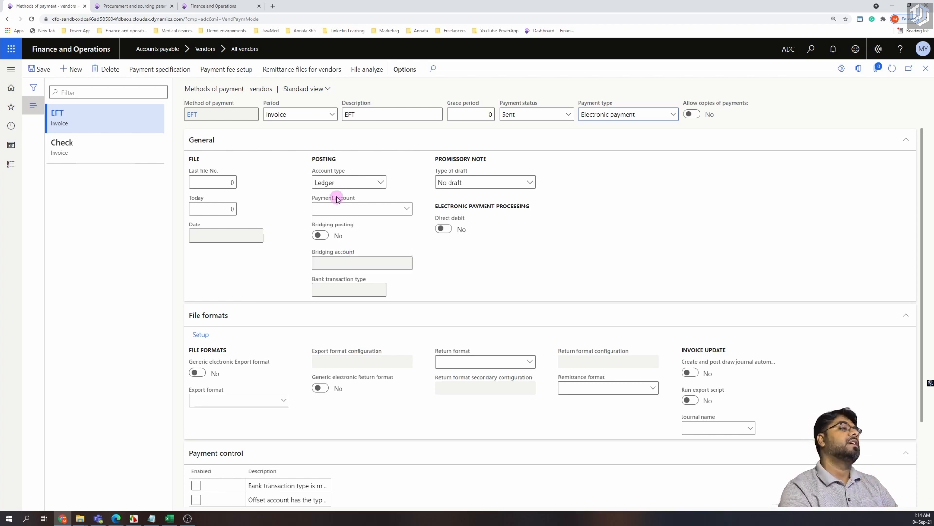
# Set the EFT method's posting account type to Bank and check which bank accounts are available as payment account.
pyautogui.click(379, 183)
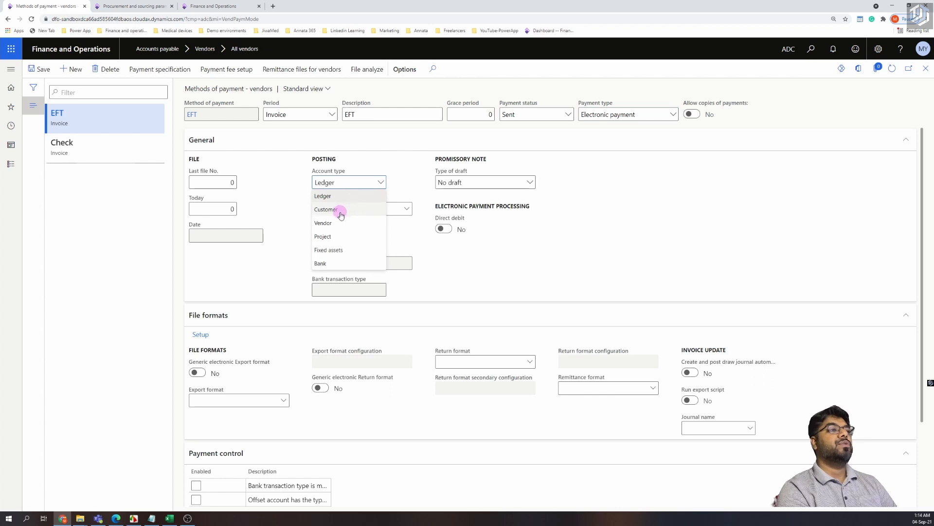
pyautogui.click(333, 263)
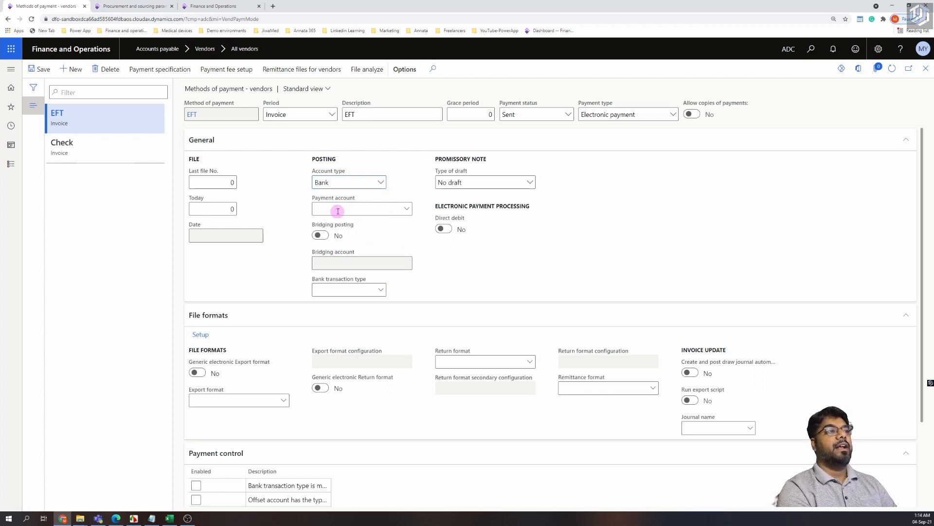
pyautogui.click(407, 209)
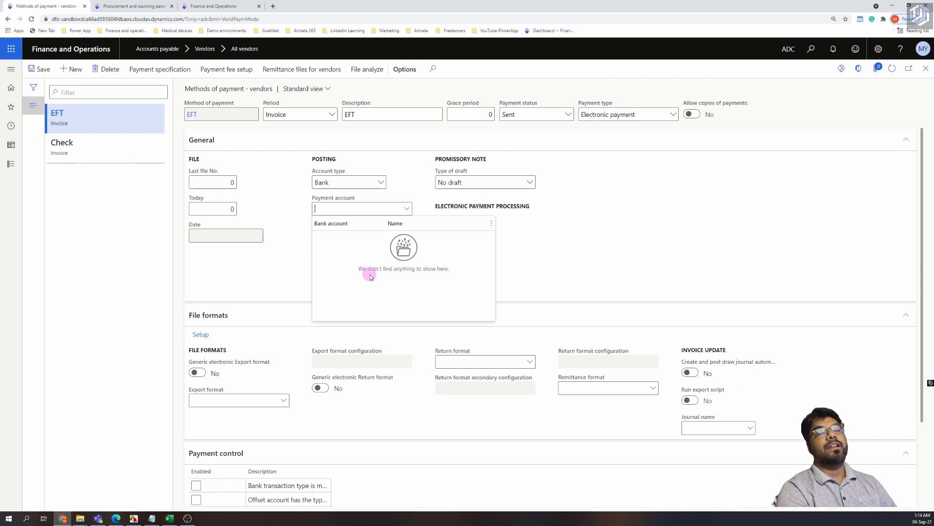
pyautogui.click(281, 220)
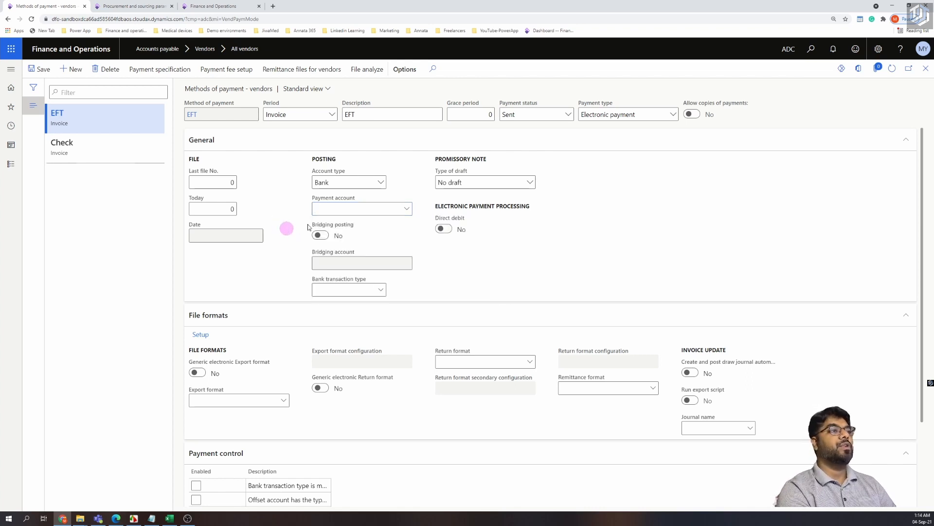
pyautogui.rightClick(401, 213)
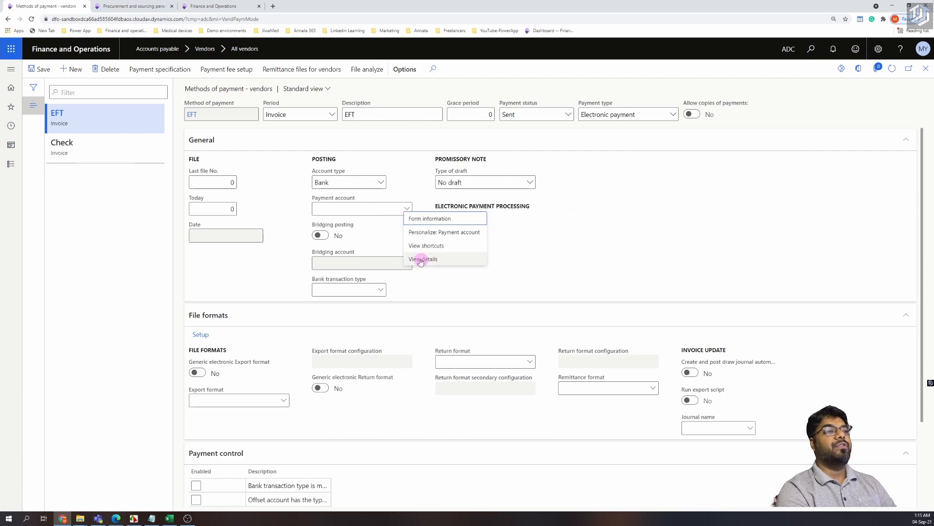
pyautogui.click(266, 208)
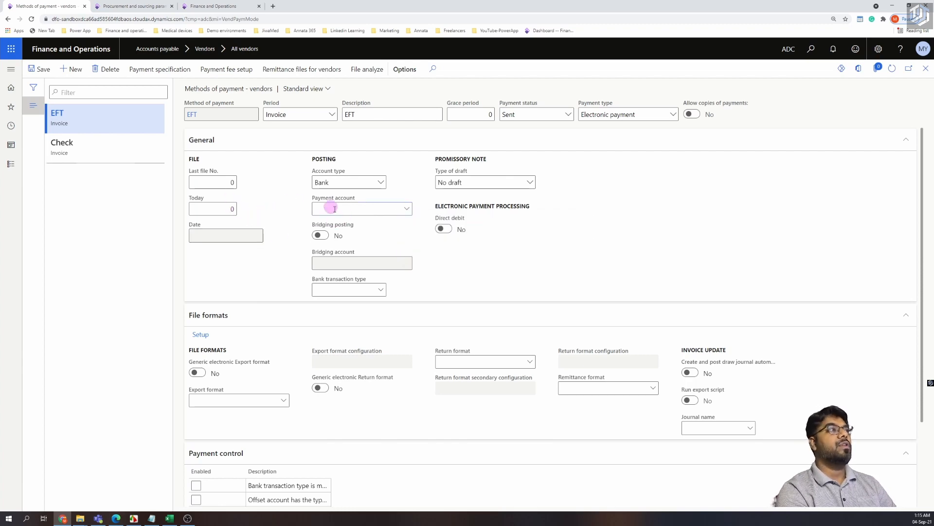
# In the second browser tab, create a bank account named HSBC under Cash and bank management and enter its bank account number.
pyautogui.click(155, 9)
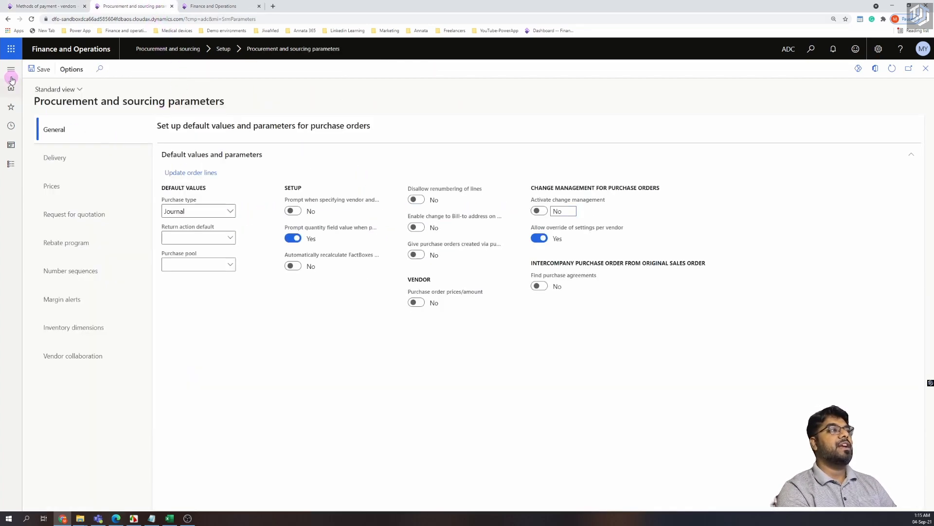
pyautogui.click(64, 276)
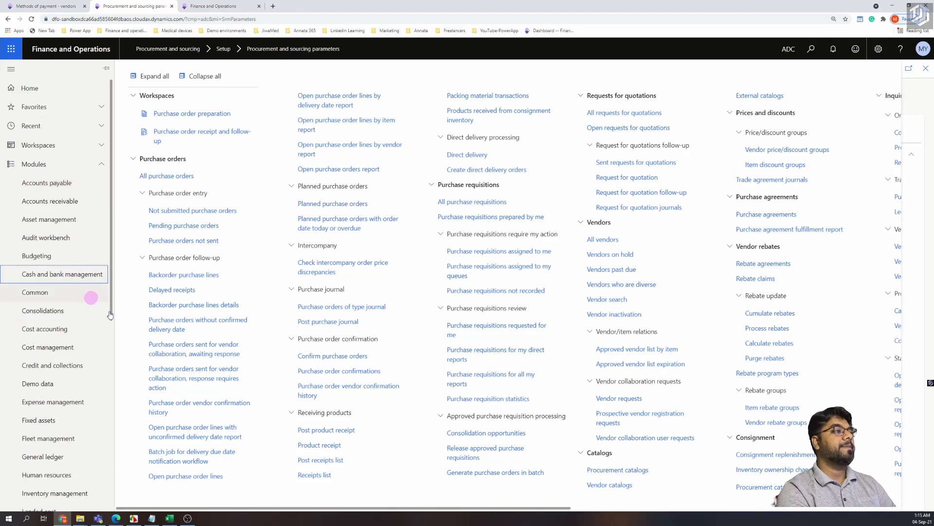
pyautogui.click(163, 184)
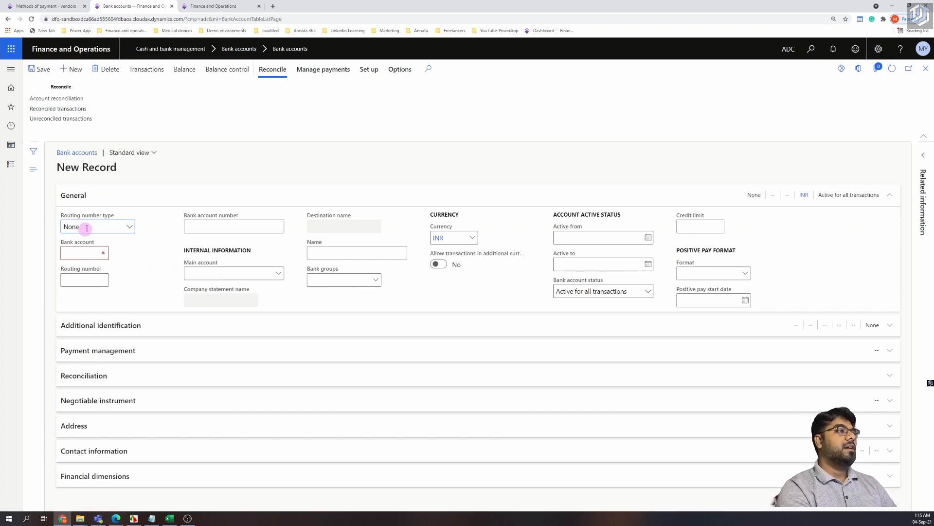
pyautogui.click(97, 250)
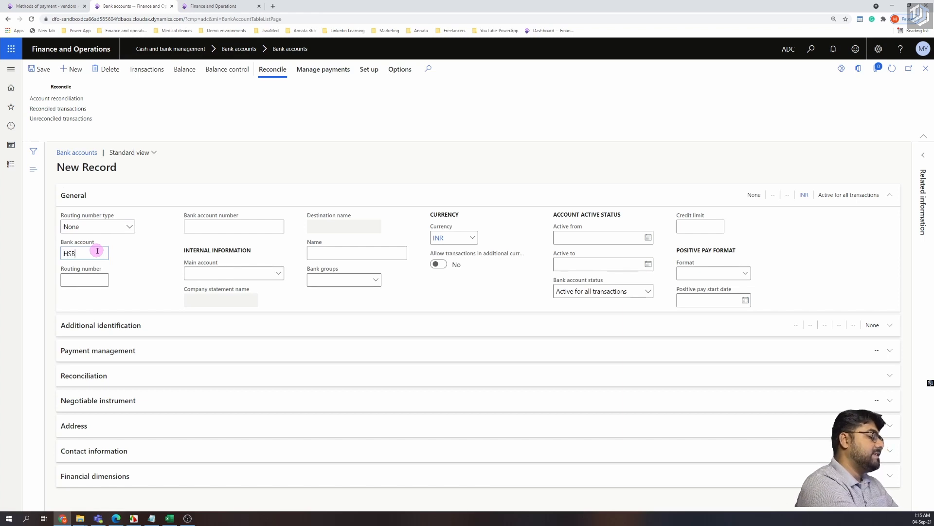
pyautogui.click(202, 229)
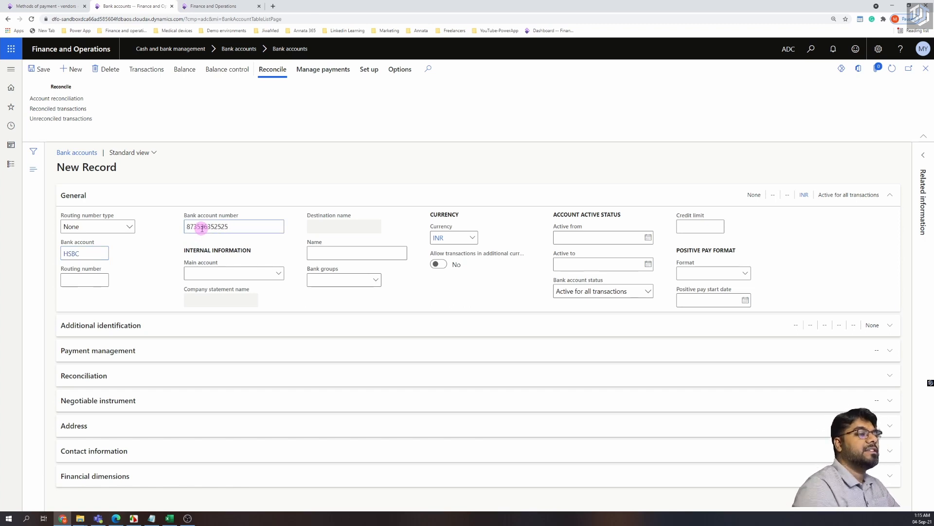
# Name the HSBC bank account "HSBC LIMITED", assign main account 120050 (Bank Account), and save the record.
pyautogui.click(214, 274)
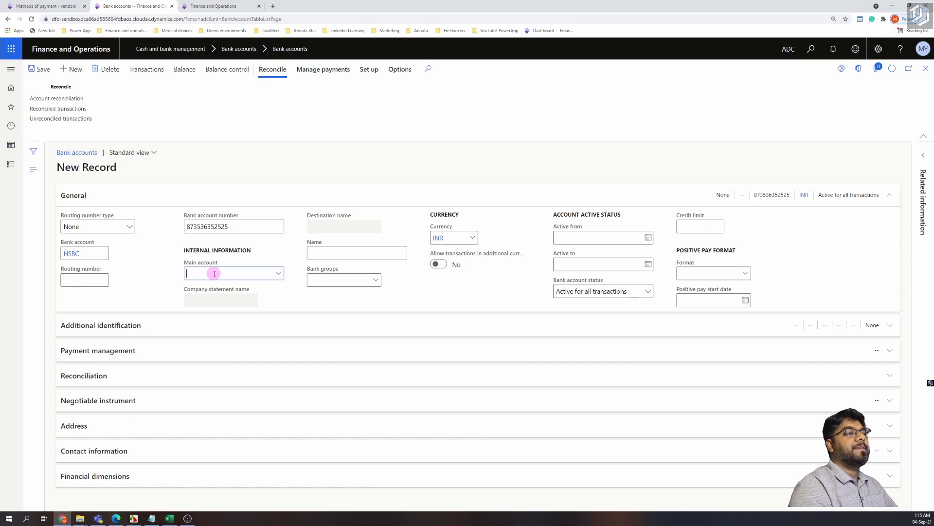
pyautogui.click(328, 251)
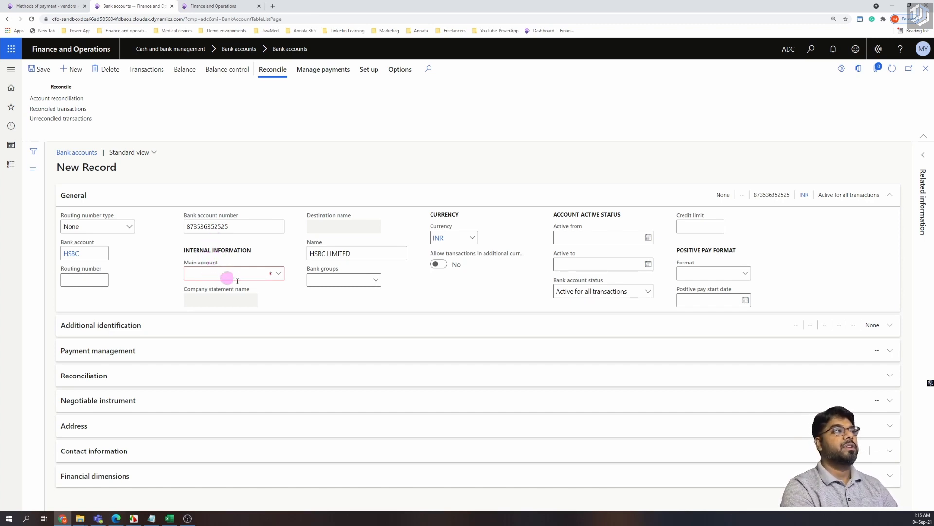
pyautogui.click(280, 276)
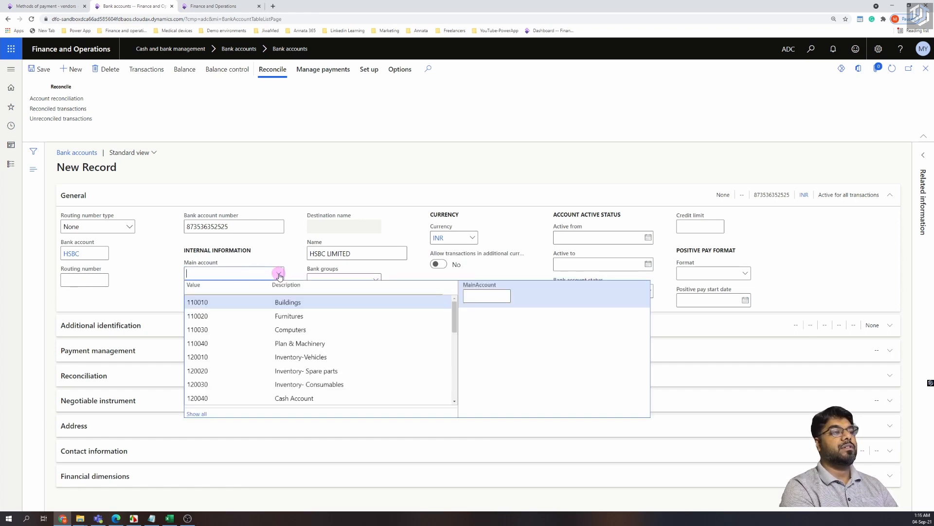
pyautogui.scroll(-2, 313, 340)
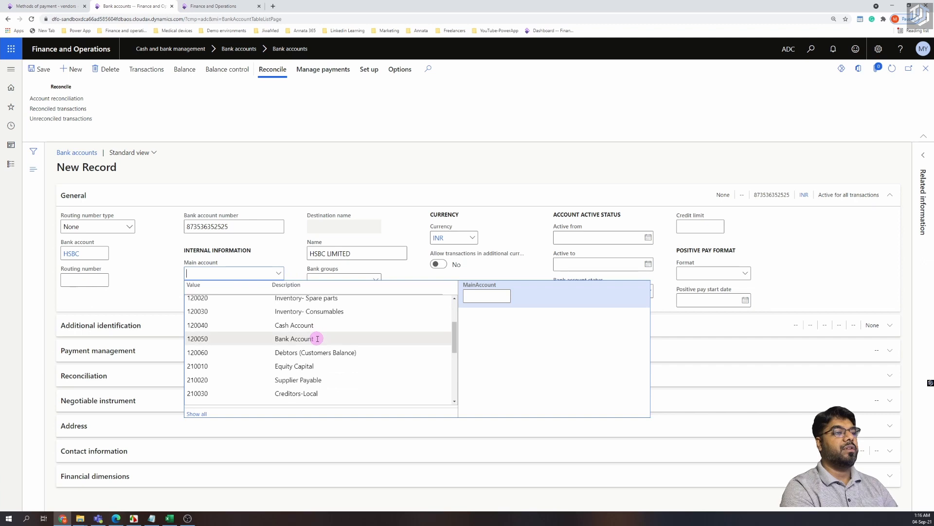
pyautogui.click(303, 338)
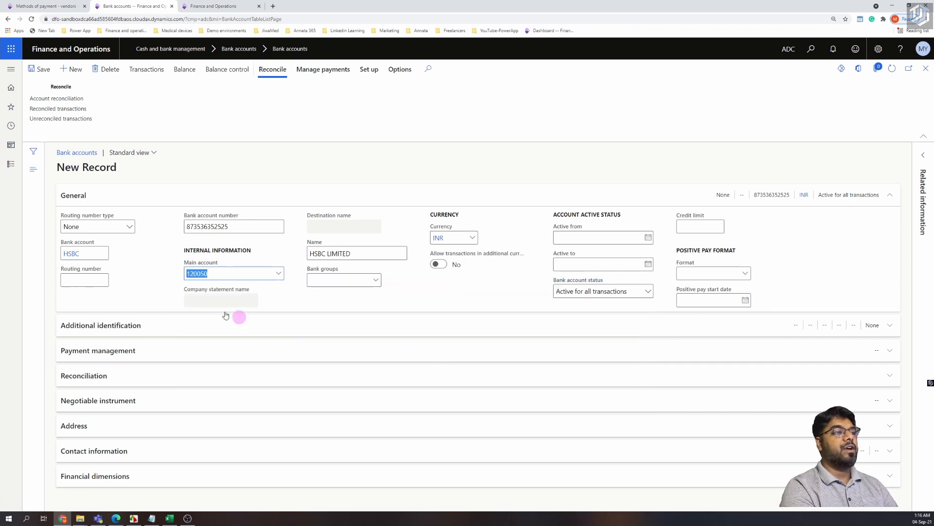
pyautogui.click(154, 285)
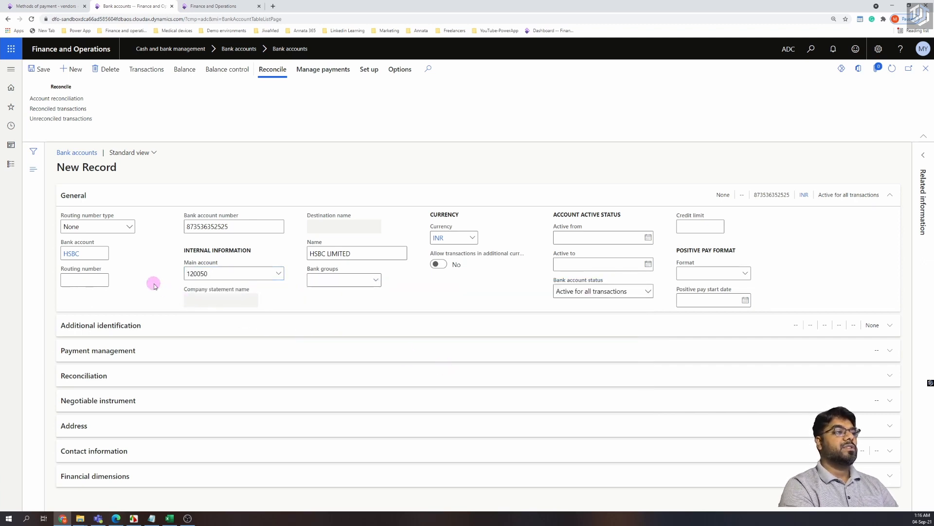
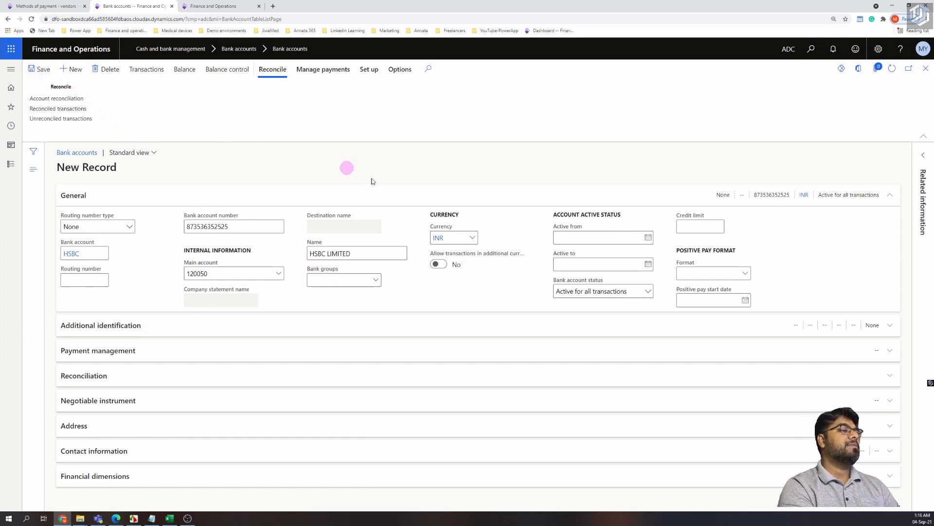
pyautogui.hotkey('ctrl', 's')
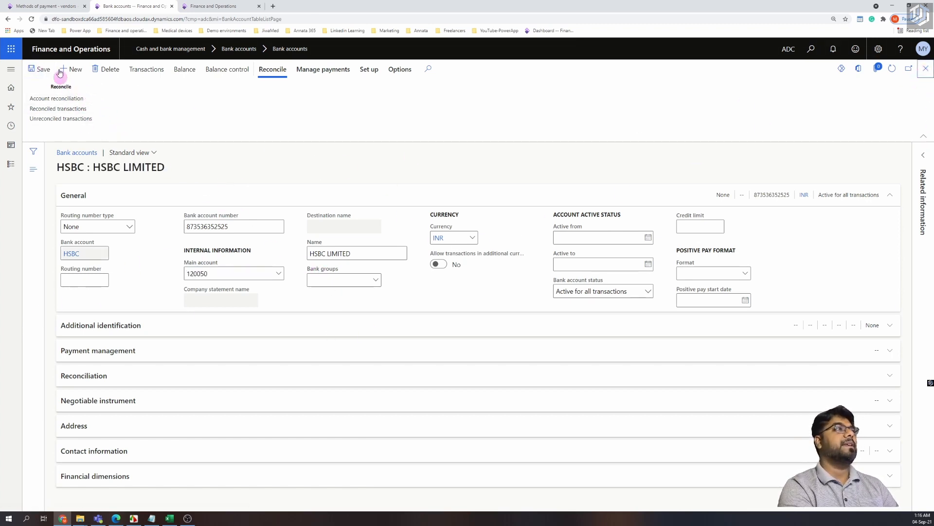
# Return to the vendor methods of payment and set the EFT method's payment account to HSBC.
pyautogui.click(48, 5)
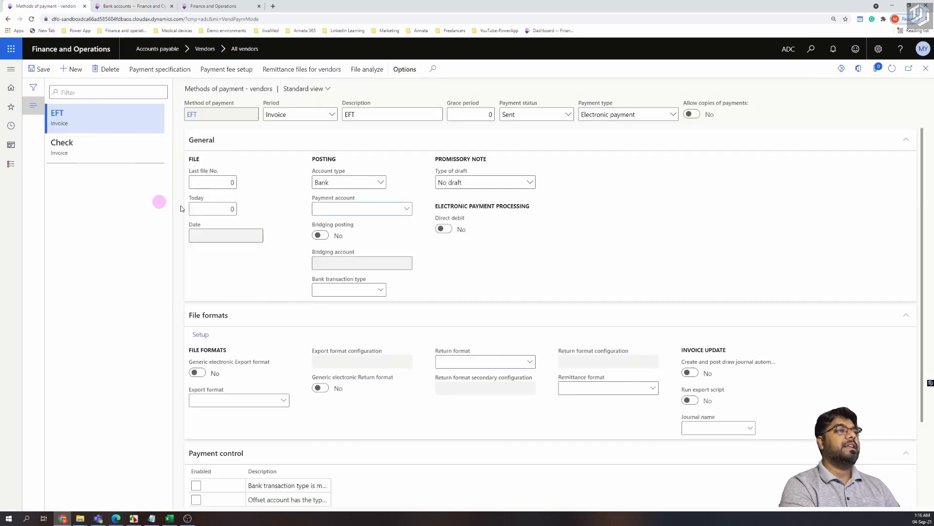
pyautogui.click(407, 210)
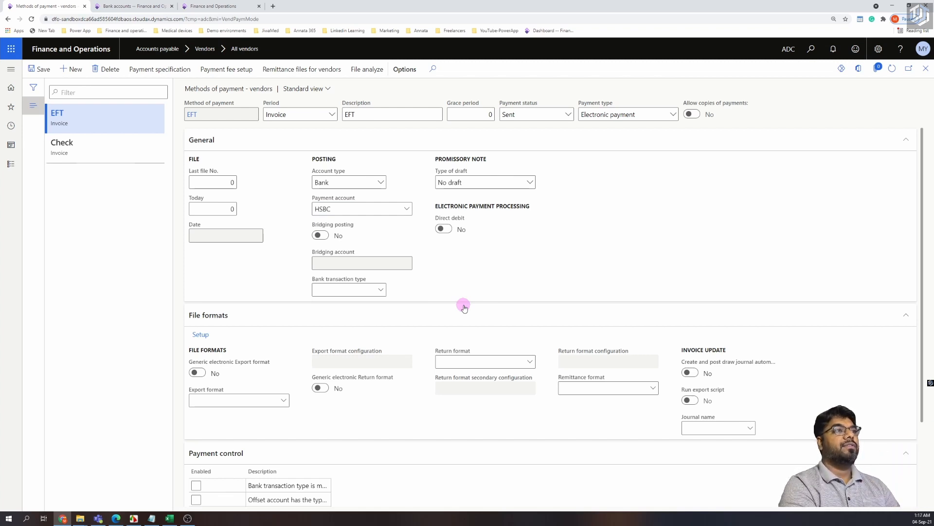
pyautogui.scroll(-1, 397, 315)
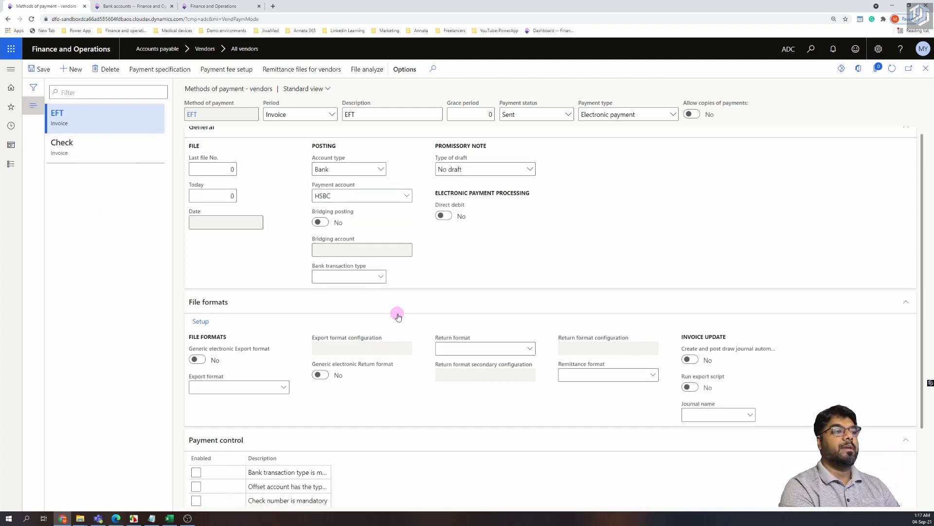
pyautogui.scroll(-3, 397, 316)
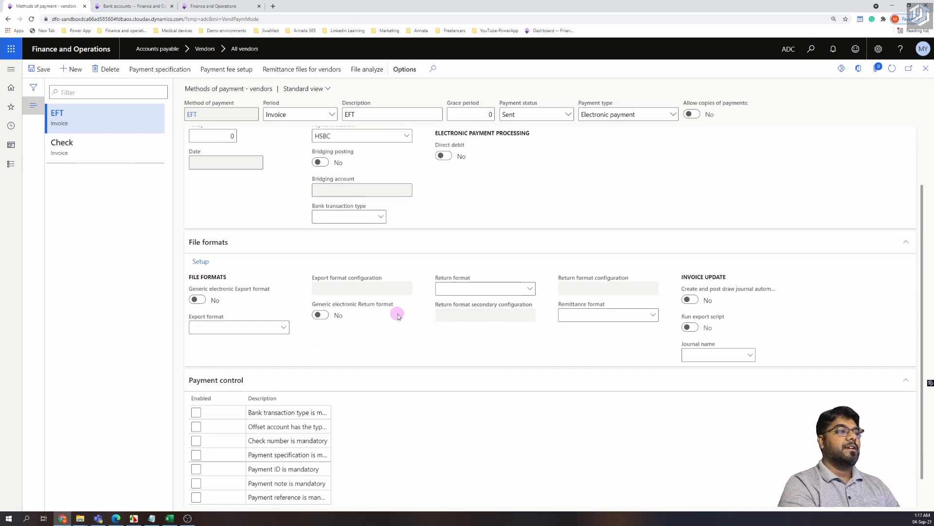
pyautogui.scroll(4, 397, 315)
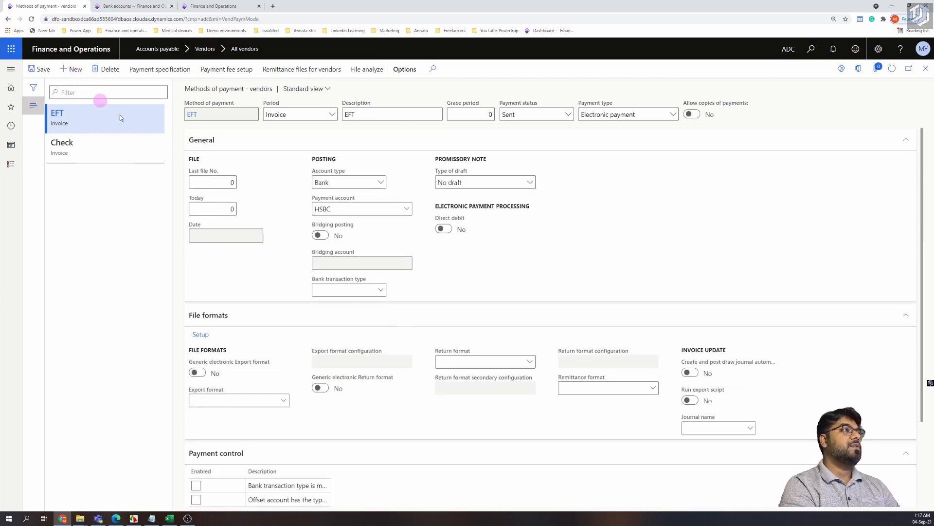
# Create a vendor method of payment COD with payment status Sent and payment type Other.
pyautogui.hotkey('alt', 'n')
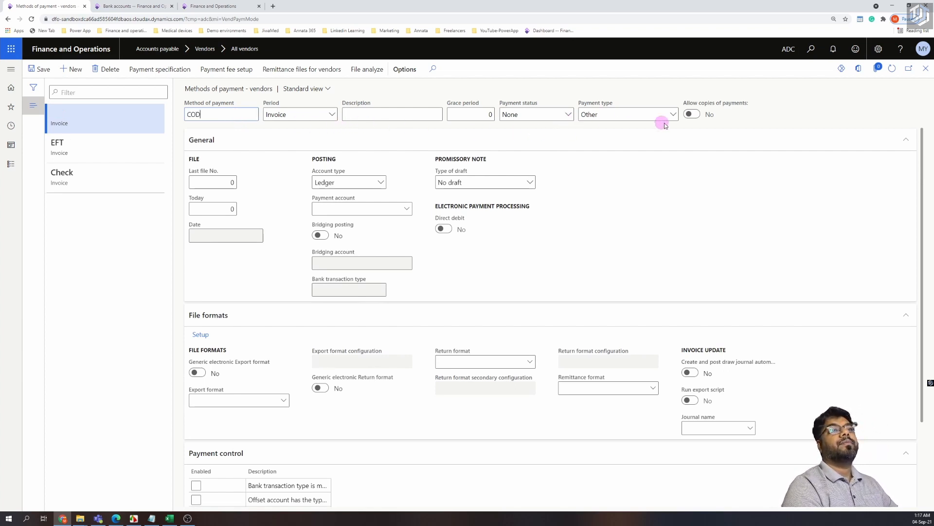
pyautogui.click(567, 114)
pyautogui.click(550, 144)
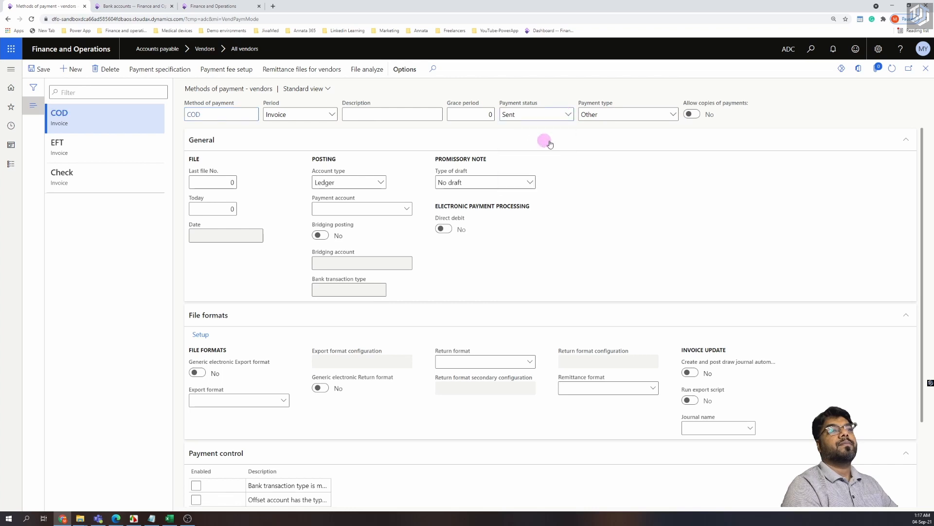
pyautogui.click(673, 115)
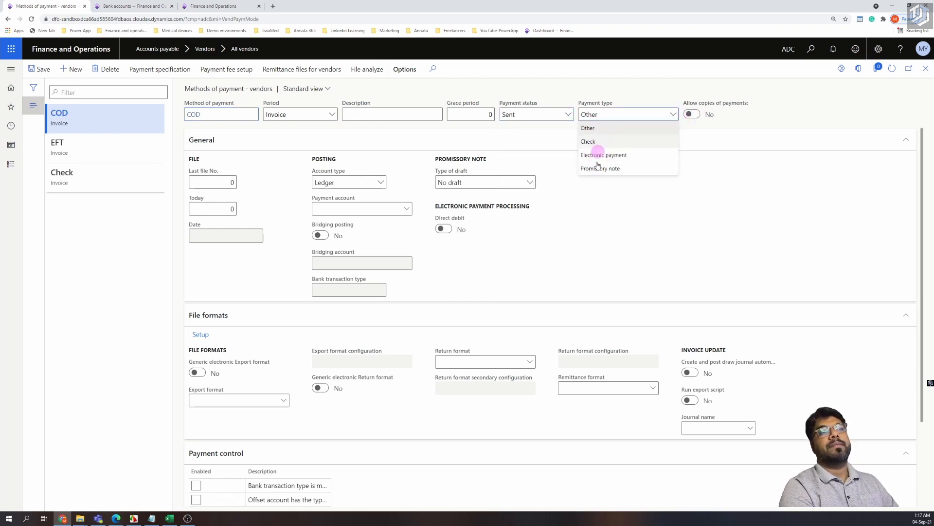
pyautogui.click(603, 129)
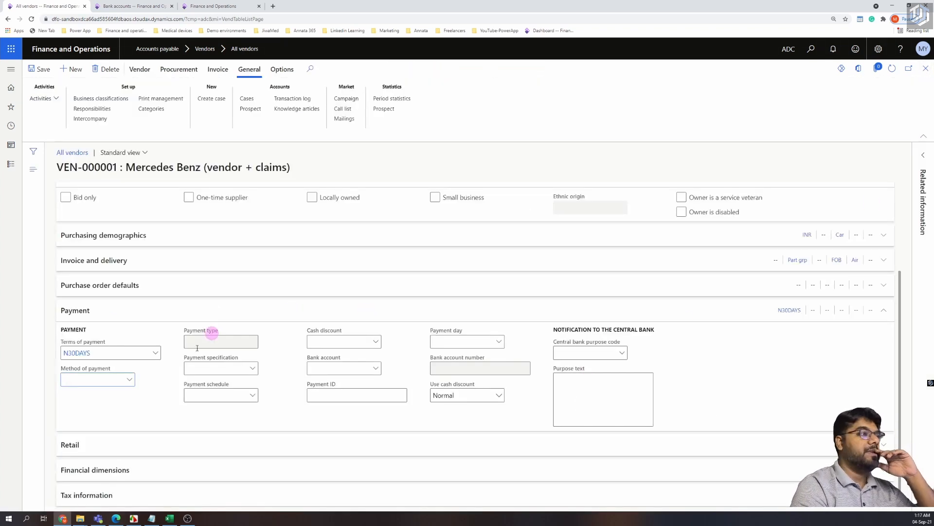
# Set the Mercedes Benz vendor's method of payment to EFT and open the payment schedule setup from its payment details.
pyautogui.click(128, 380)
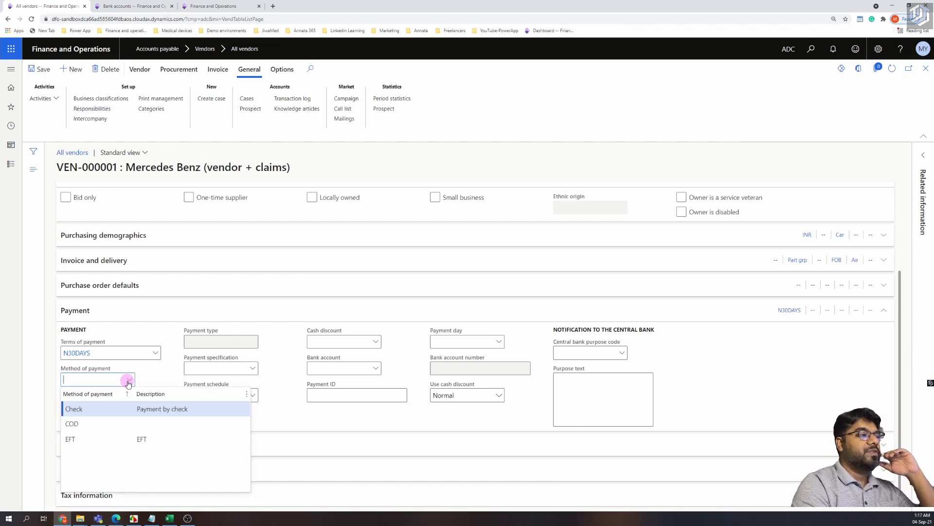
pyautogui.click(98, 439)
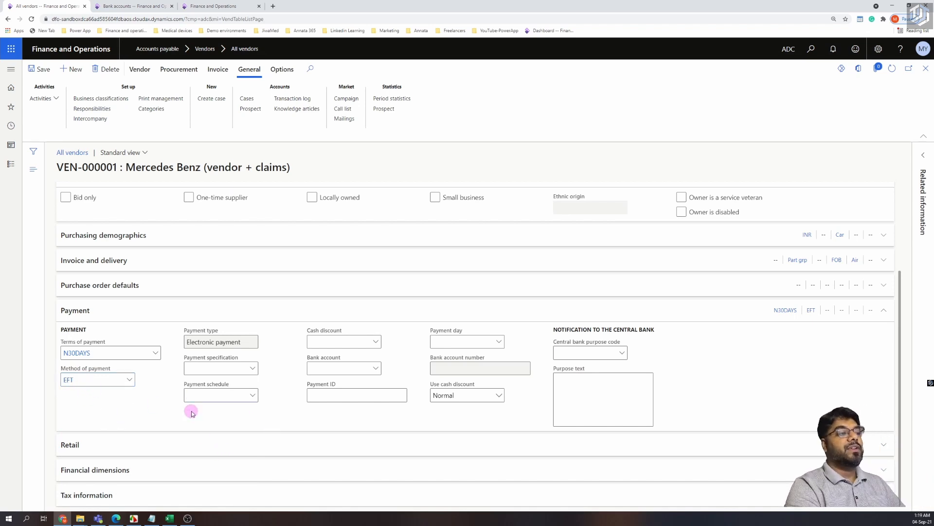
pyautogui.click(193, 394)
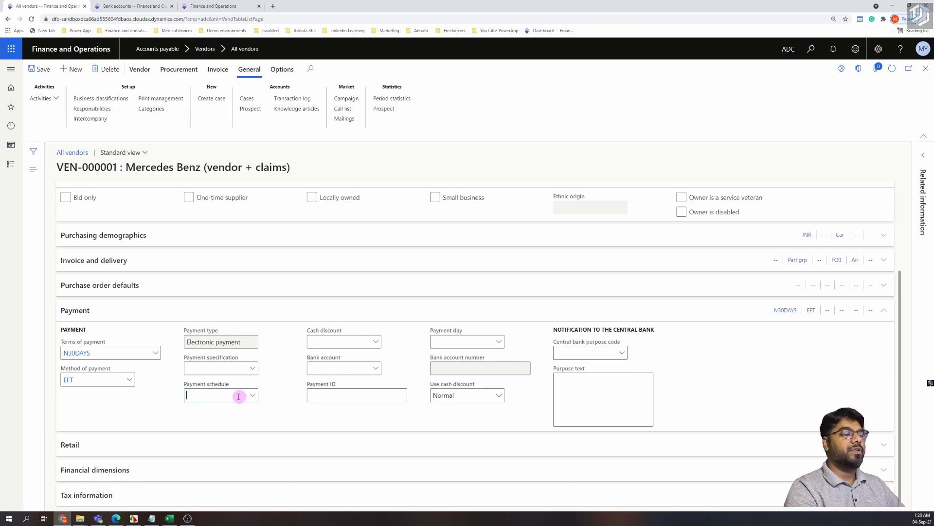
pyautogui.rightClick(250, 394)
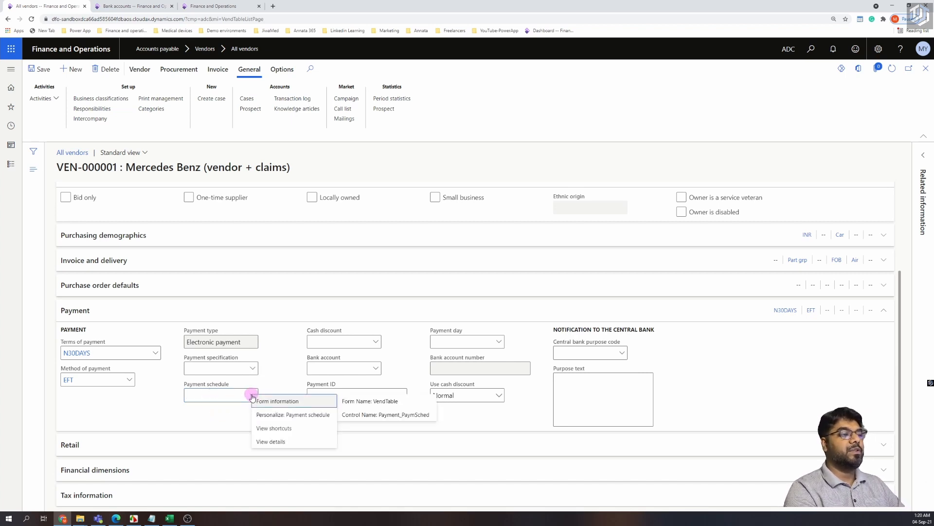
pyautogui.click(279, 440)
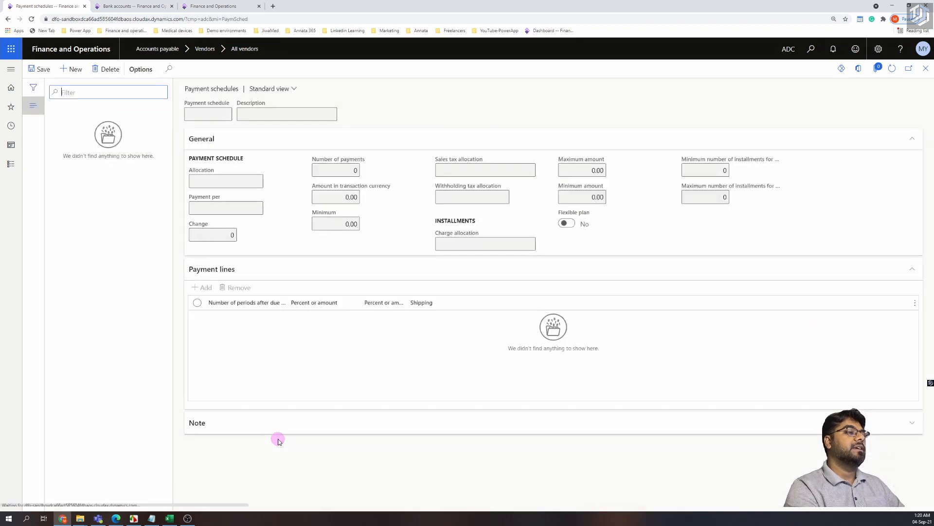
# Create a payment schedule named "12Payments" with the description "12 installments".
pyautogui.click(202, 116)
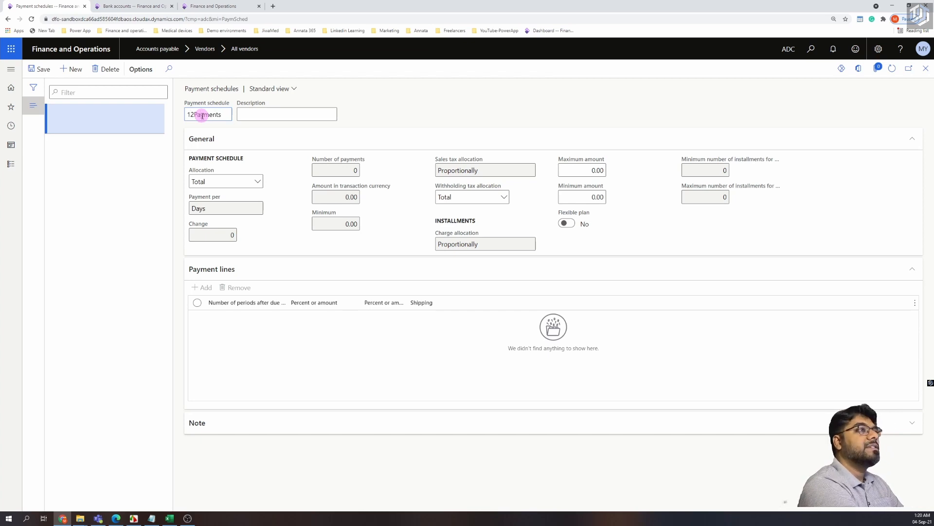
pyautogui.click(248, 116)
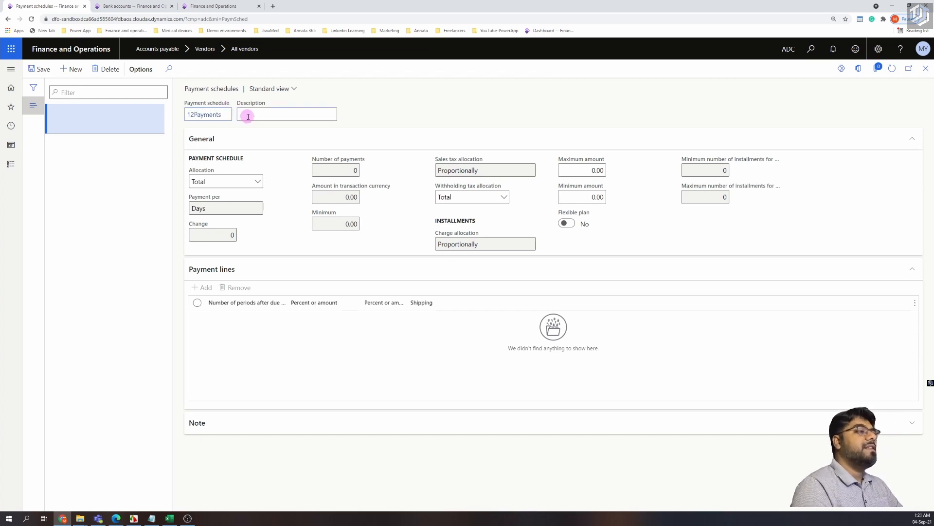
pyautogui.write('12 installments')
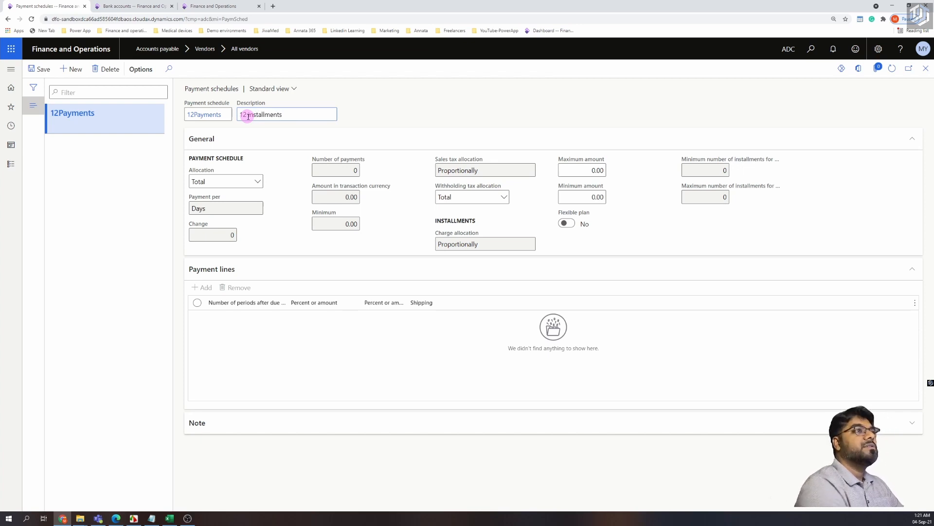
pyautogui.click(393, 111)
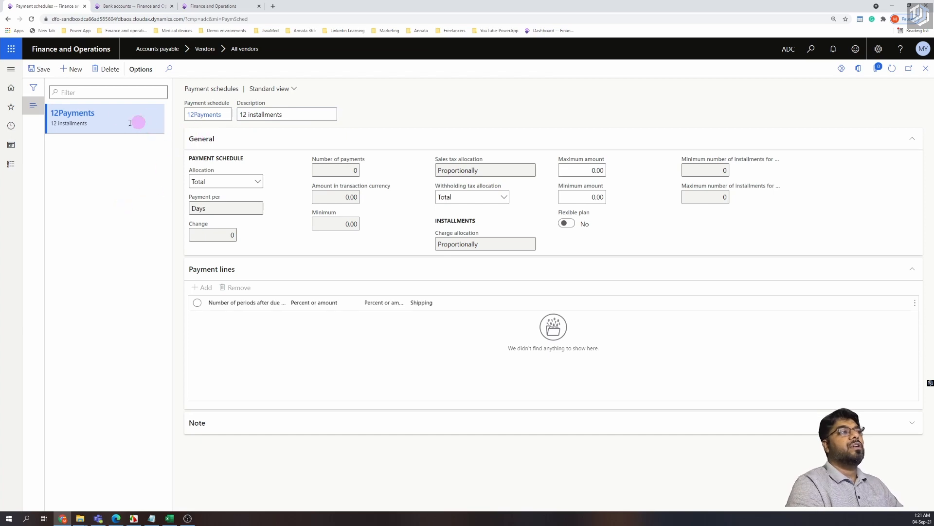
# Set the 12Payments schedule to Fixed quantity allocation, payment per Months, a change of 1 and 12 payments.
pyautogui.click(254, 182)
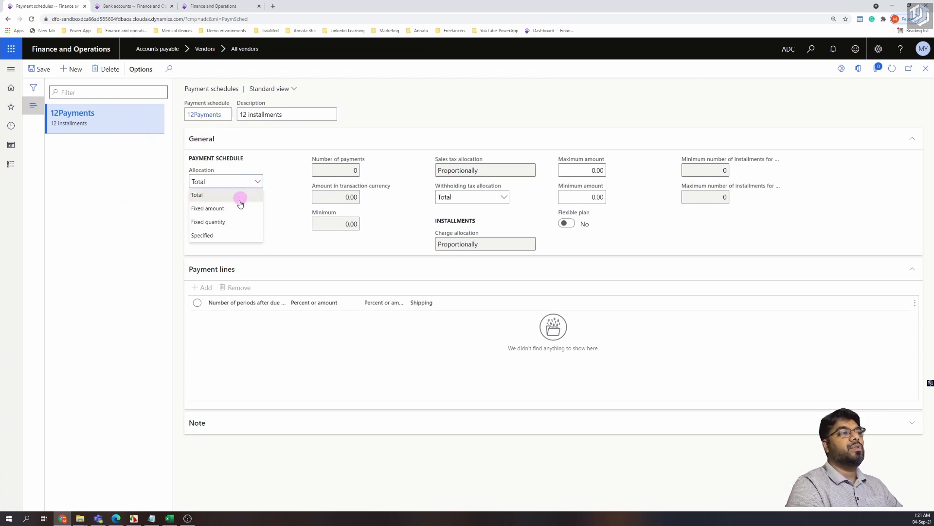
pyautogui.click(231, 223)
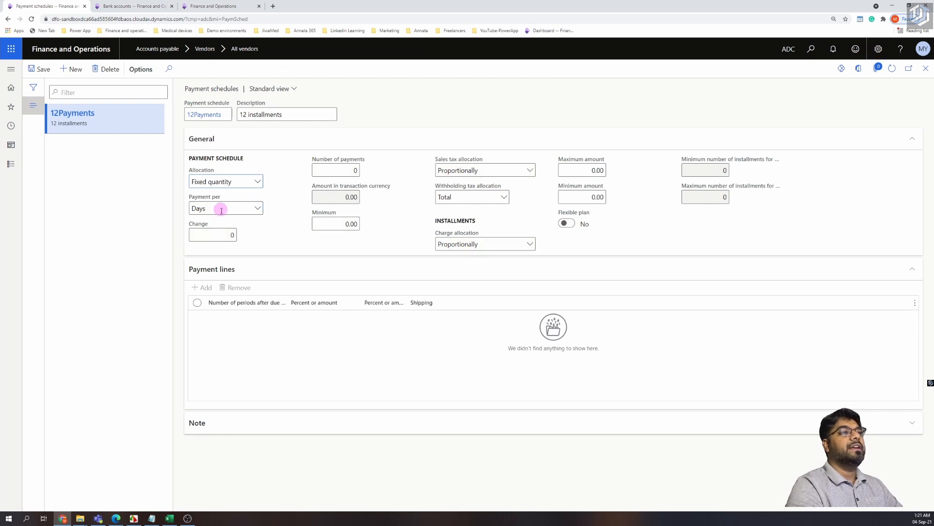
pyautogui.click(257, 209)
pyautogui.click(225, 235)
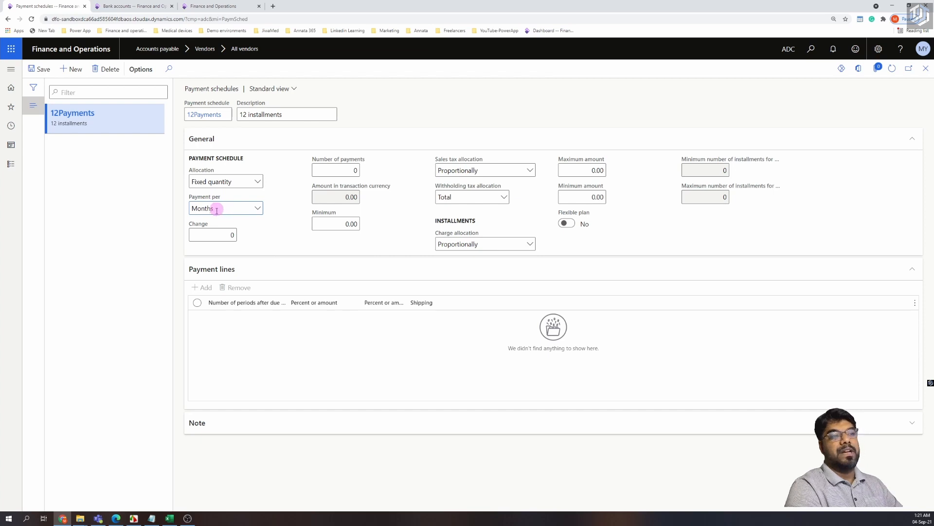
pyautogui.click(223, 238)
pyautogui.write('1')
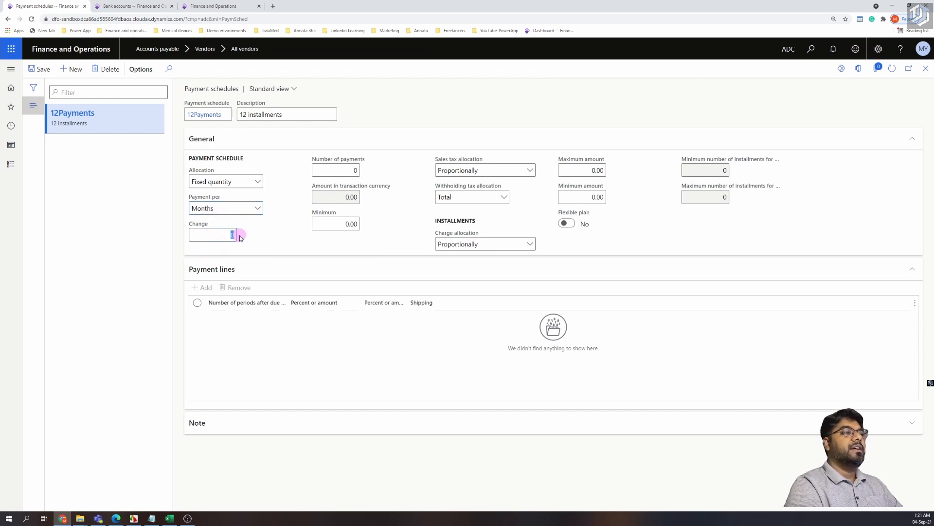
pyautogui.click(340, 173)
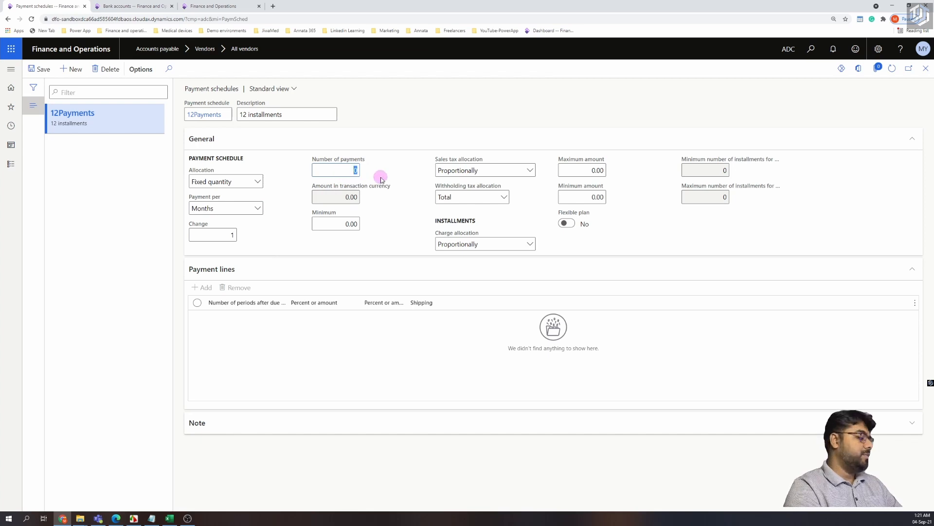
pyautogui.write('12')
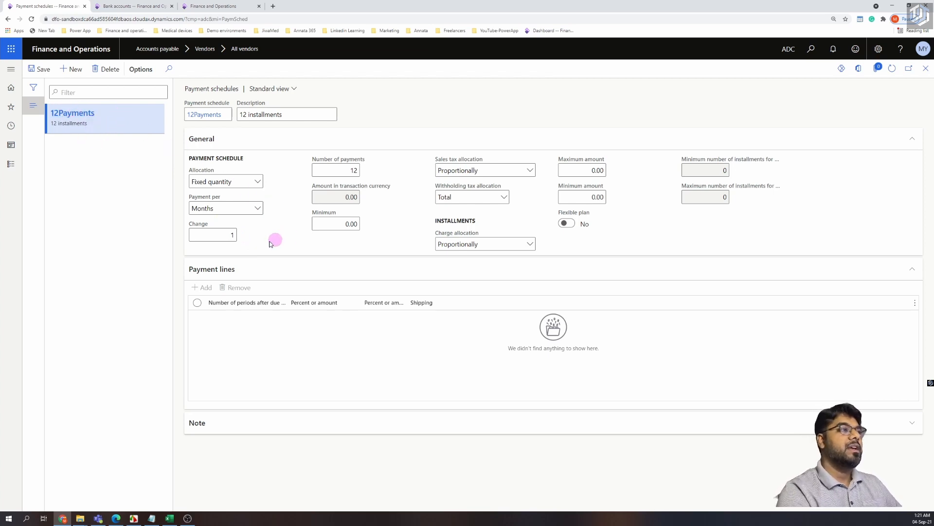
# Try a change interval of 2 months on the 12Payments schedule and set it back to 1.
pyautogui.click(232, 235)
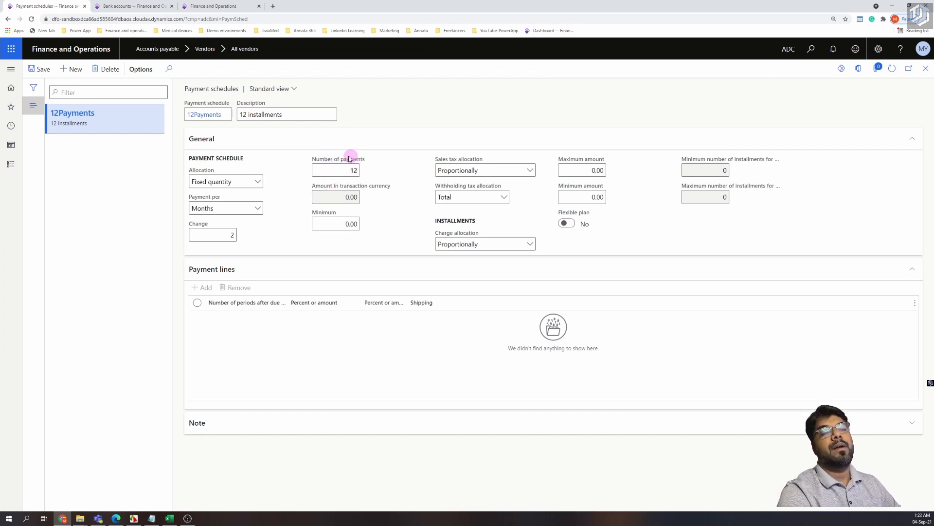
pyautogui.click(227, 236)
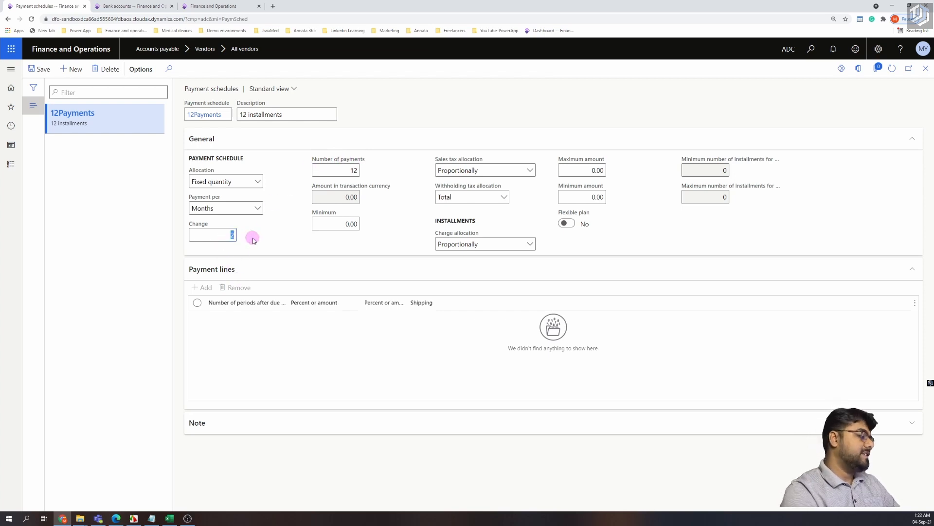
pyautogui.write('1')
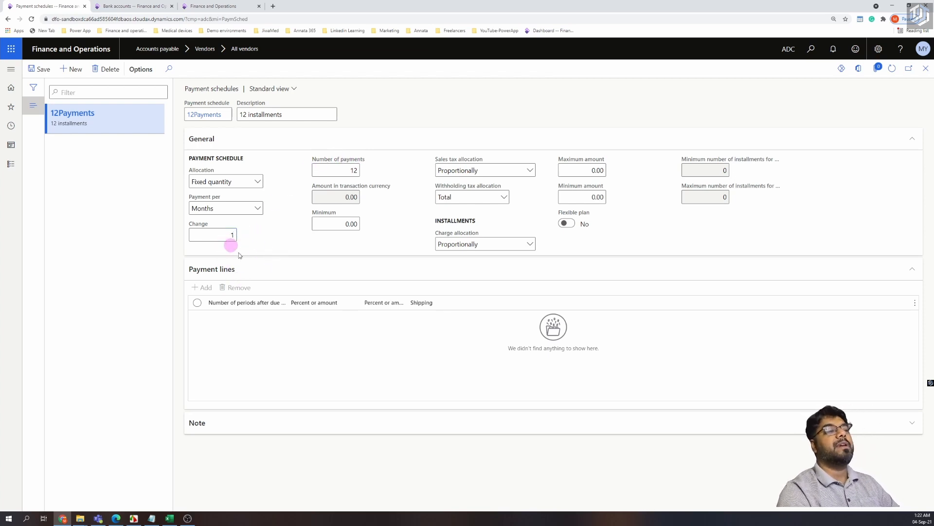
pyautogui.click(345, 171)
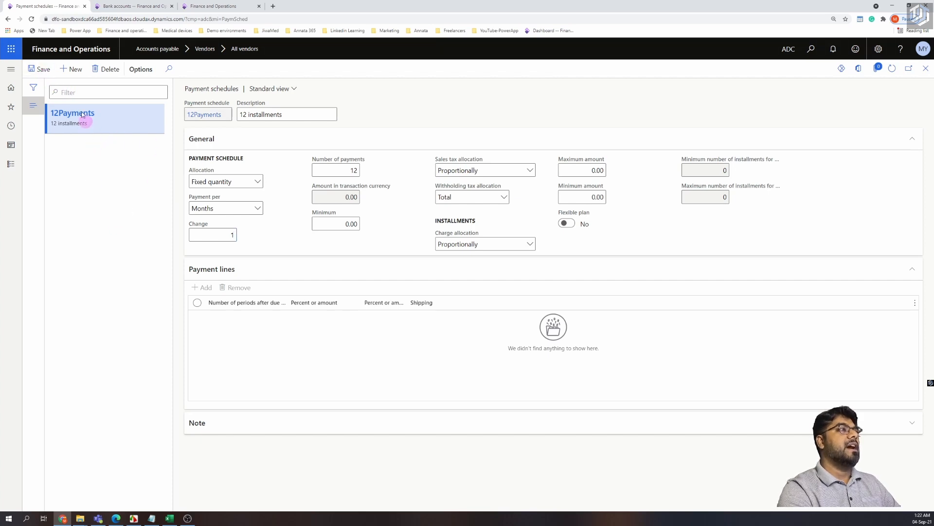
# Create a second payment schedule named "10kMonthly" and use the same text as its description.
pyautogui.click(72, 69)
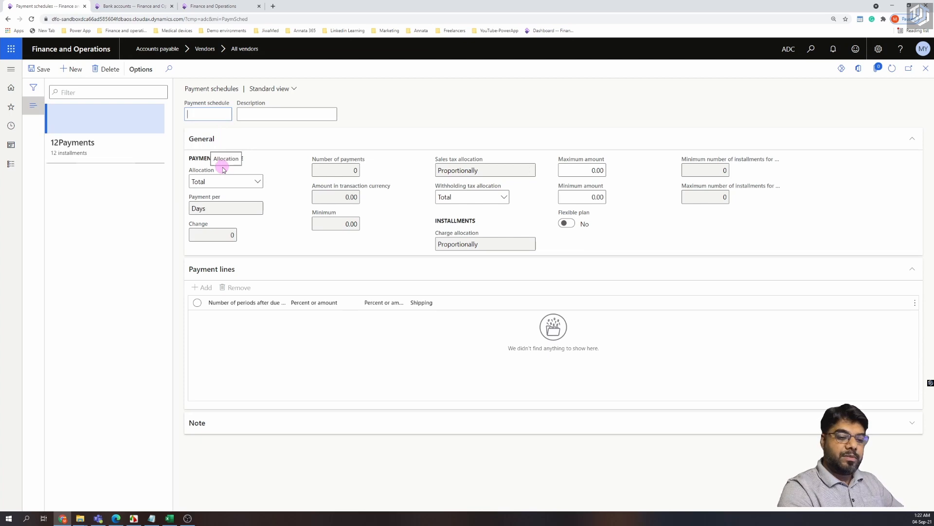
pyautogui.write('10kM')
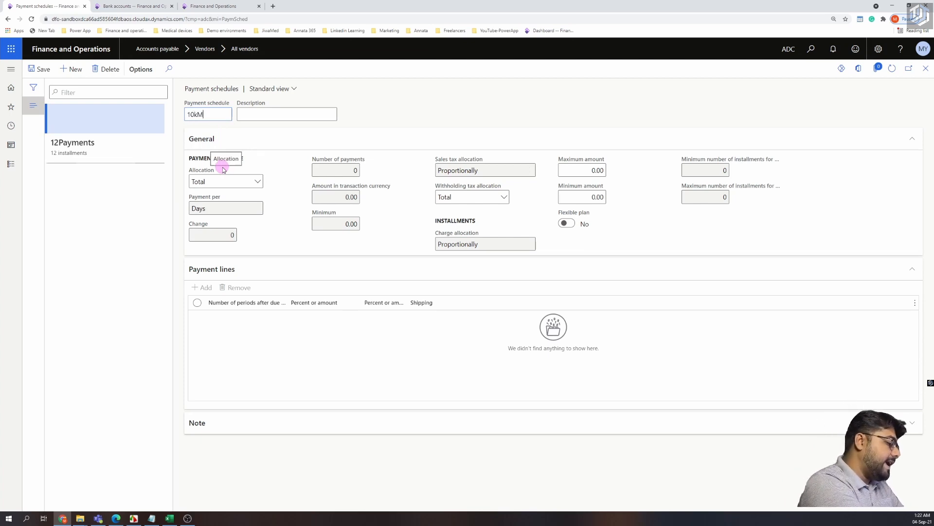
pyautogui.write('onthly')
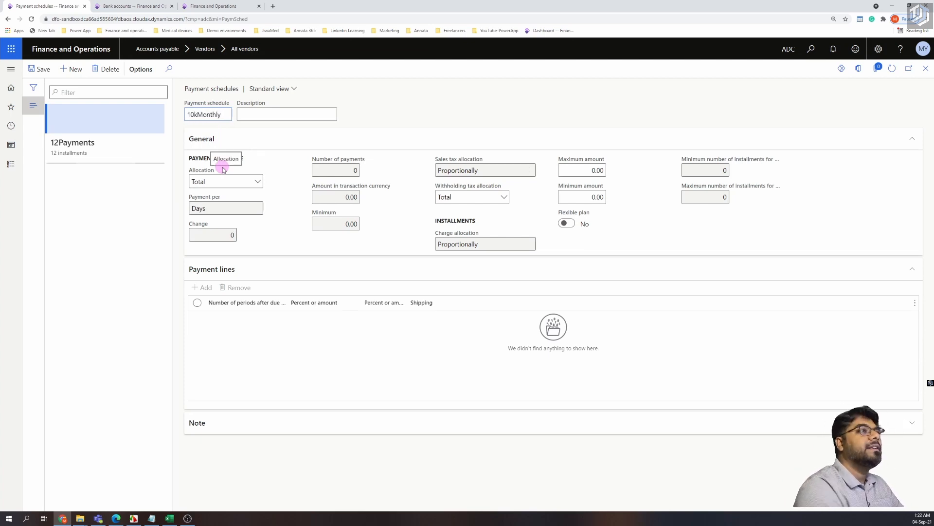
pyautogui.moveTo(230, 115); pyautogui.dragTo(157, 115)
pyautogui.hotkey('ctrl', 'c')
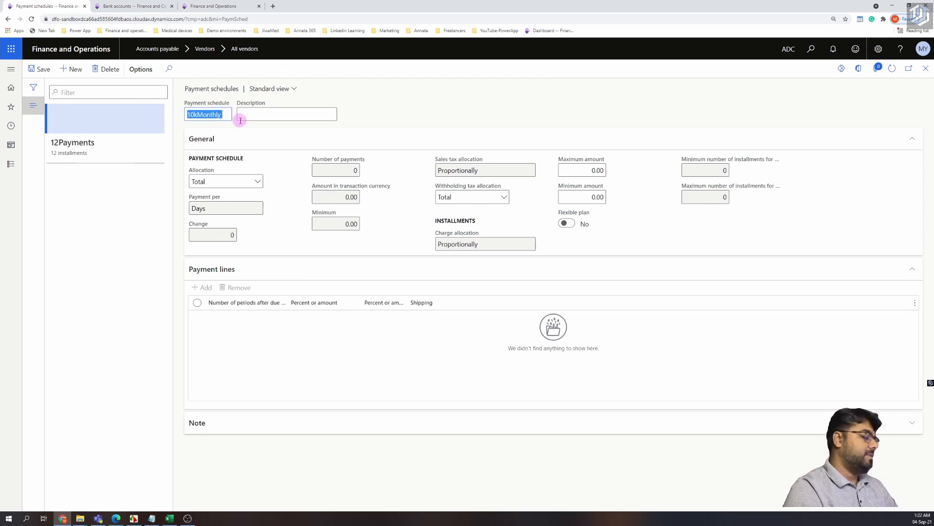
pyautogui.click(246, 116)
pyautogui.hotkey('ctrl', 'v')
pyautogui.click(362, 127)
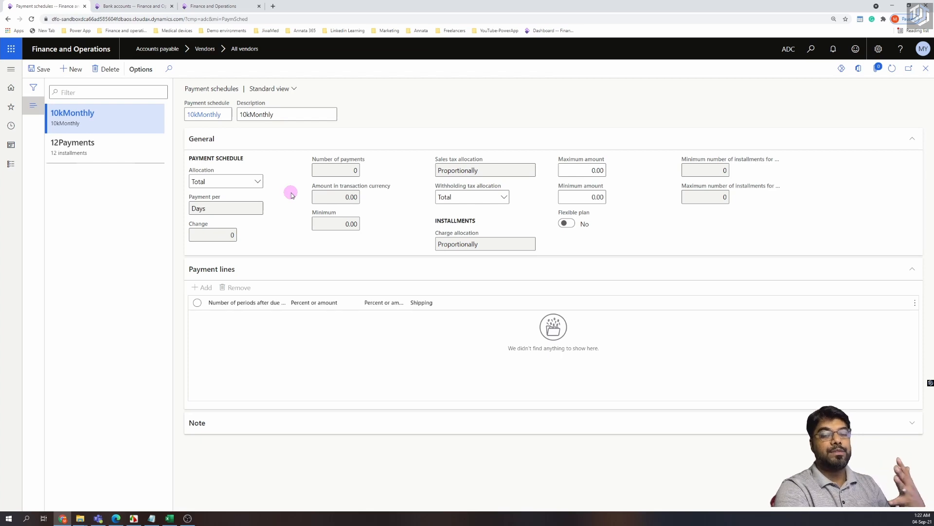
# Set the 10kMonthly schedule to Fixed amount allocation, payment per Months, a change of 1 and an amount of 10,000.00 in transaction currency.
pyautogui.click(254, 184)
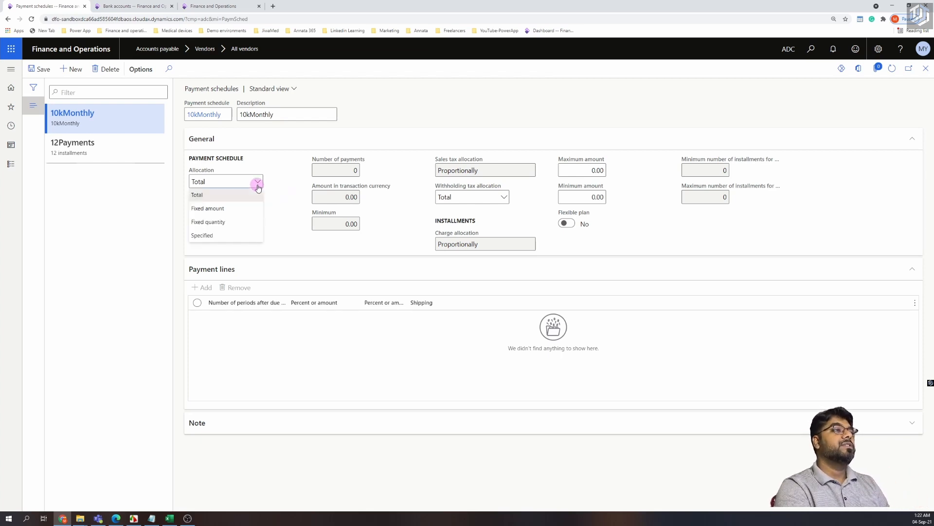
pyautogui.click(236, 210)
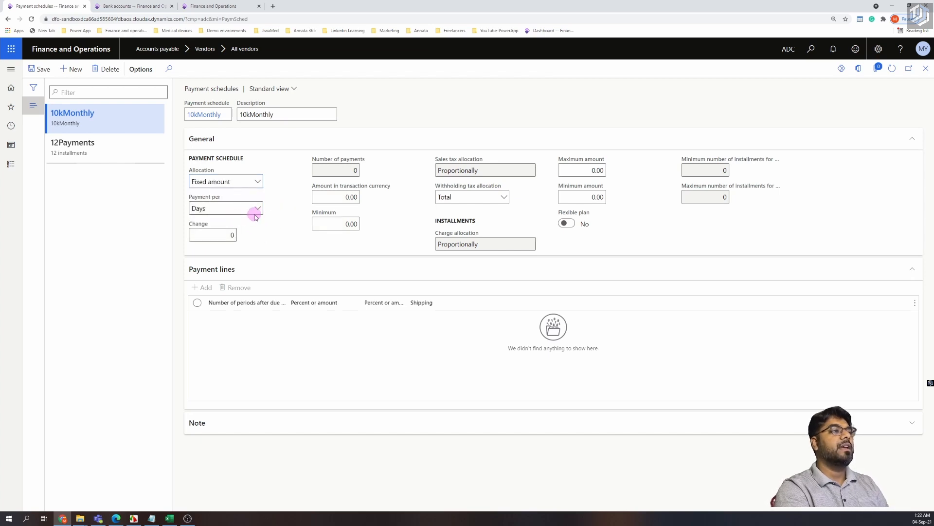
pyautogui.click(259, 210)
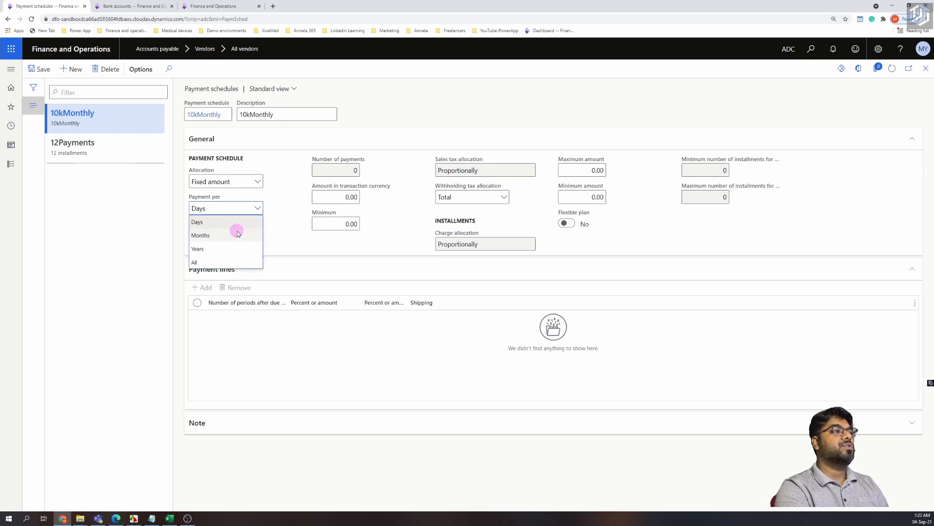
pyautogui.click(239, 233)
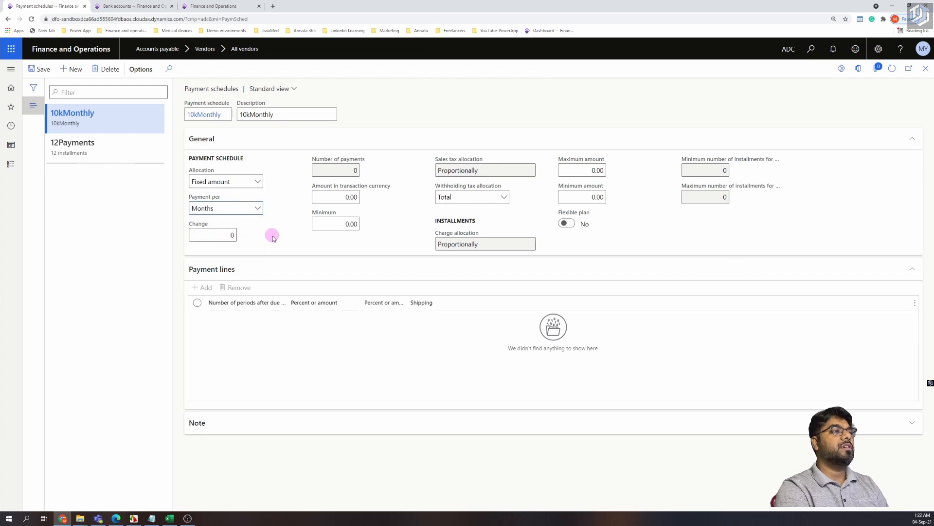
pyautogui.click(225, 236)
pyautogui.moveTo(226, 236); pyautogui.dragTo(284, 262)
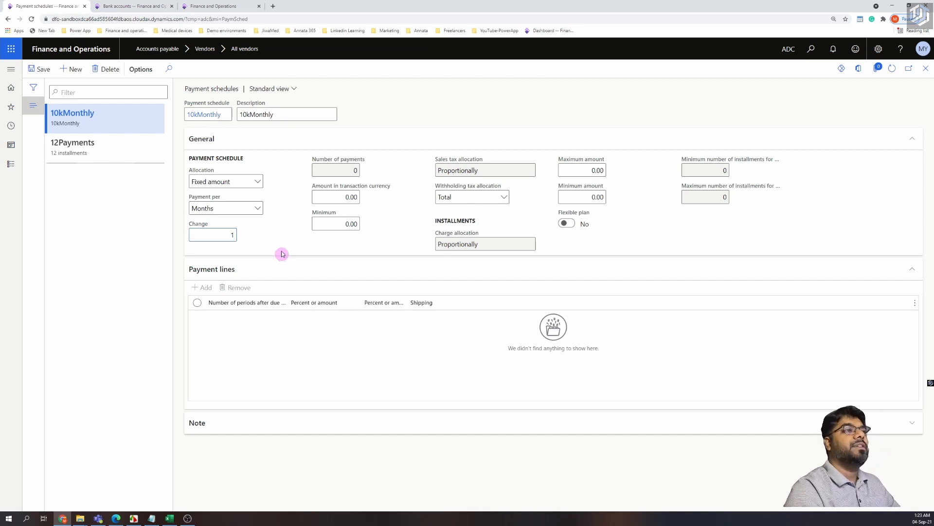
pyautogui.click(328, 196)
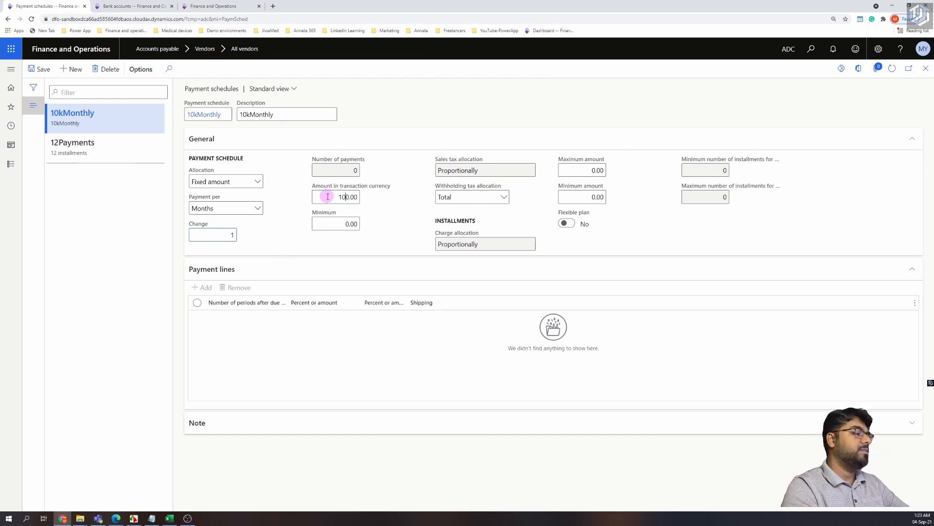
pyautogui.click(296, 220)
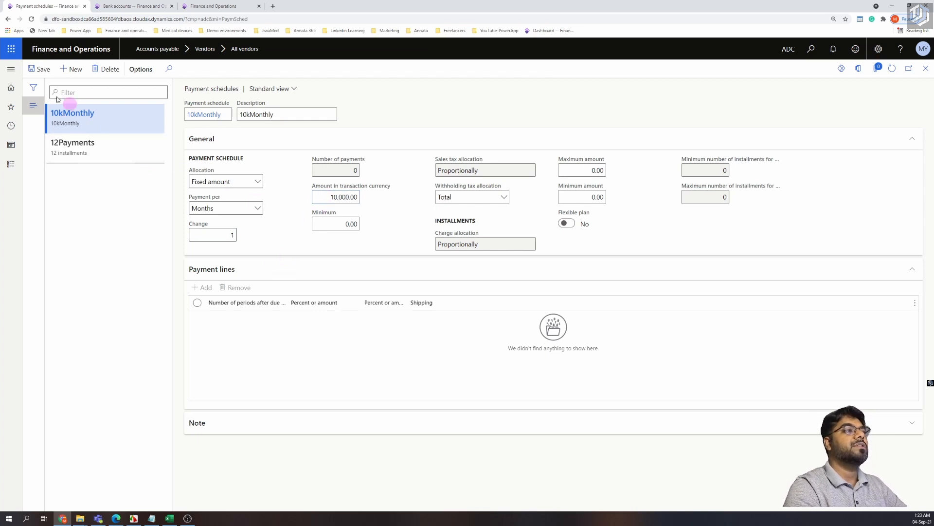
# Save the 10kMonthly schedule and set the 12Payments schedule's maximum amount to 1,000.00 and minimum amount to 10.00.
pyautogui.click(41, 71)
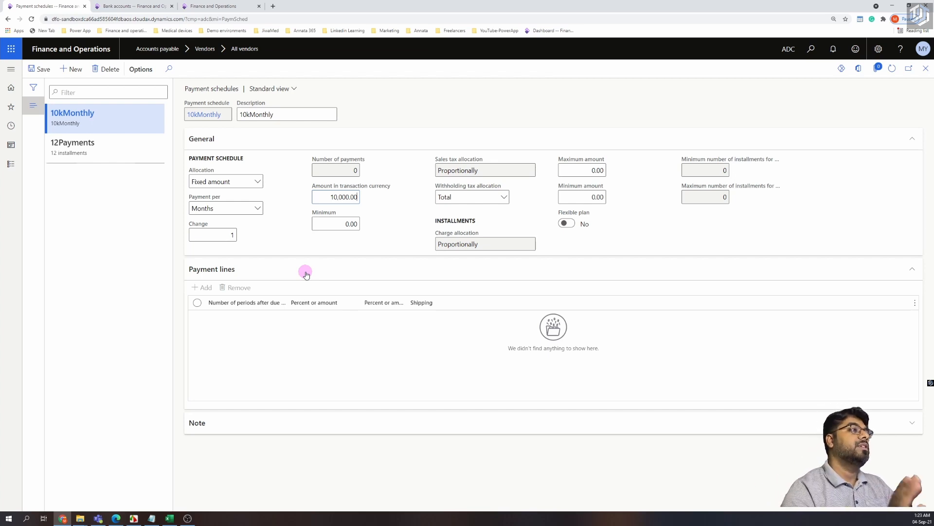
pyautogui.click(96, 152)
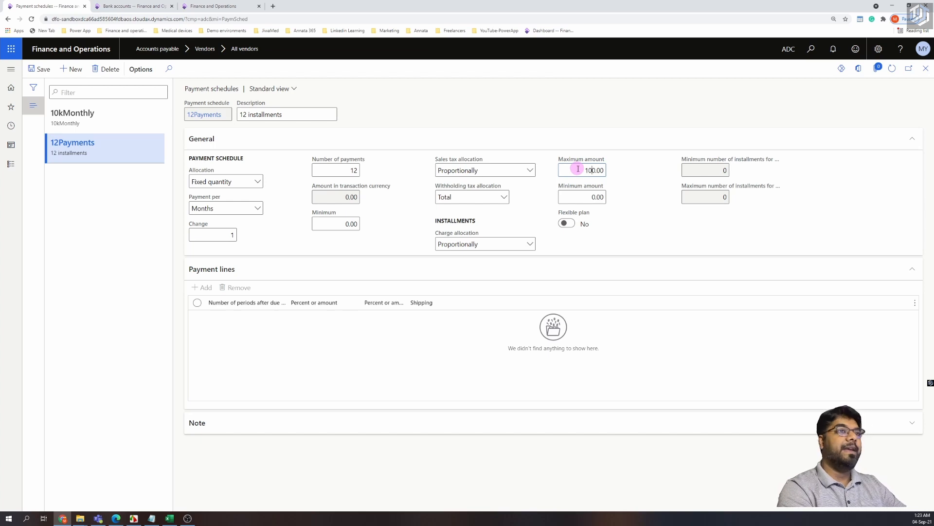
pyautogui.write('0')
pyautogui.click(572, 196)
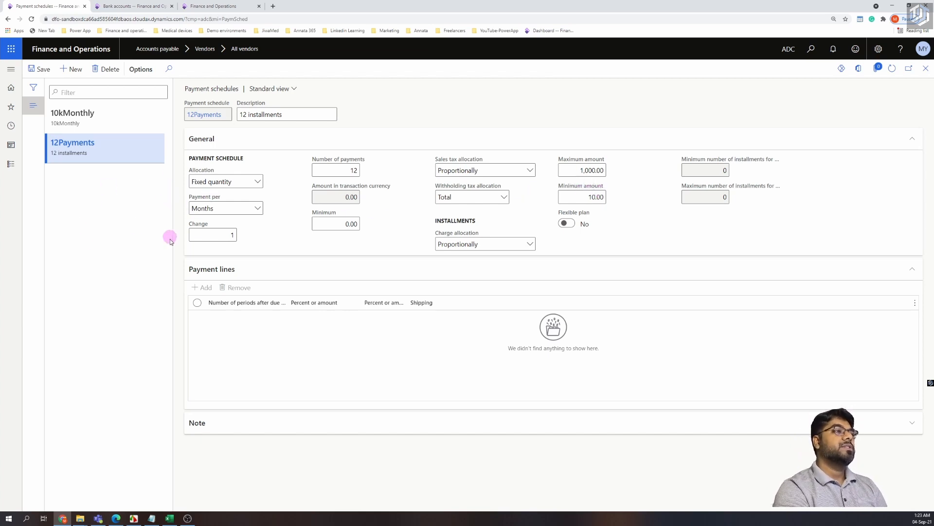
pyautogui.click(115, 125)
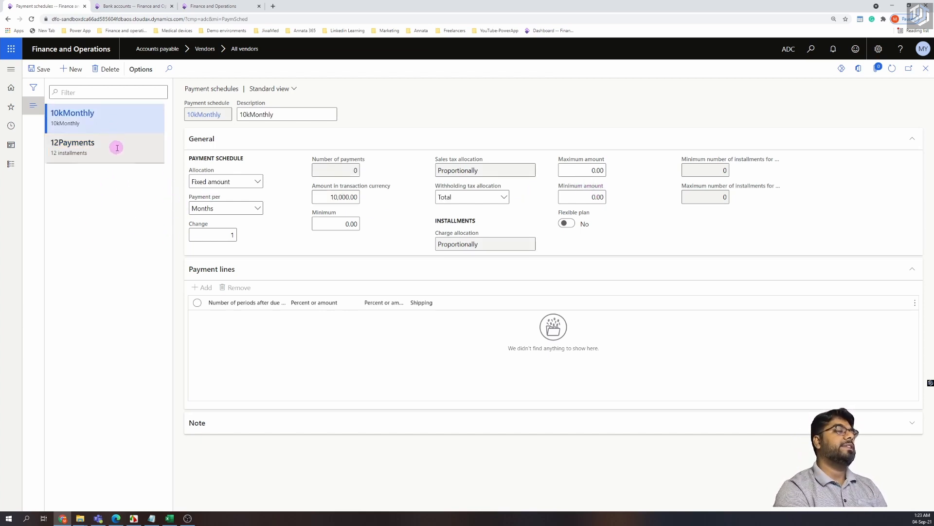
pyautogui.click(112, 148)
pyautogui.click(107, 123)
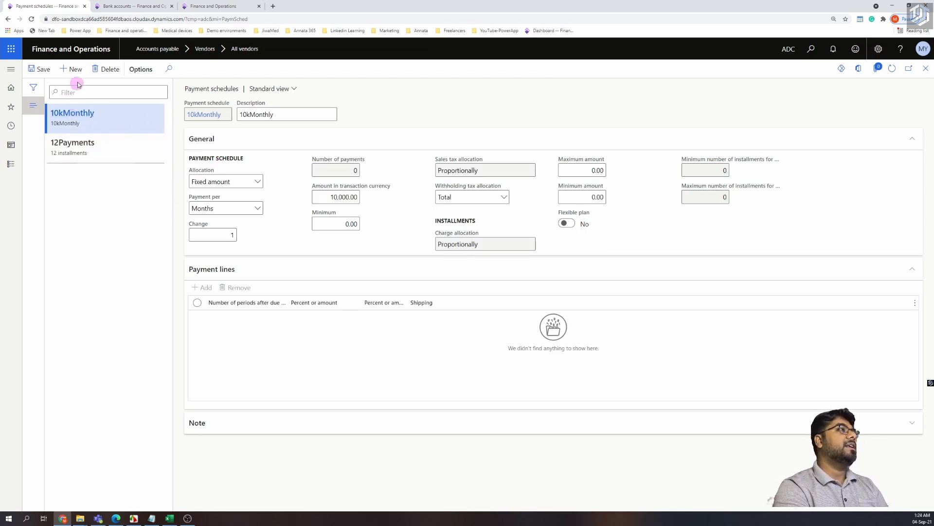
# Create a third payment schedule named "custom" and use the same text as its description.
pyautogui.hotkey('alt', 'n')
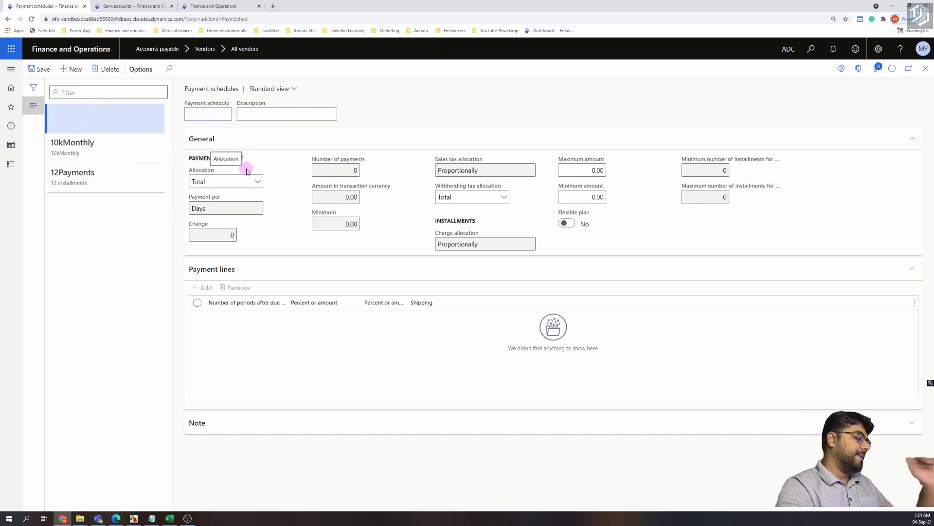
pyautogui.write('custom')
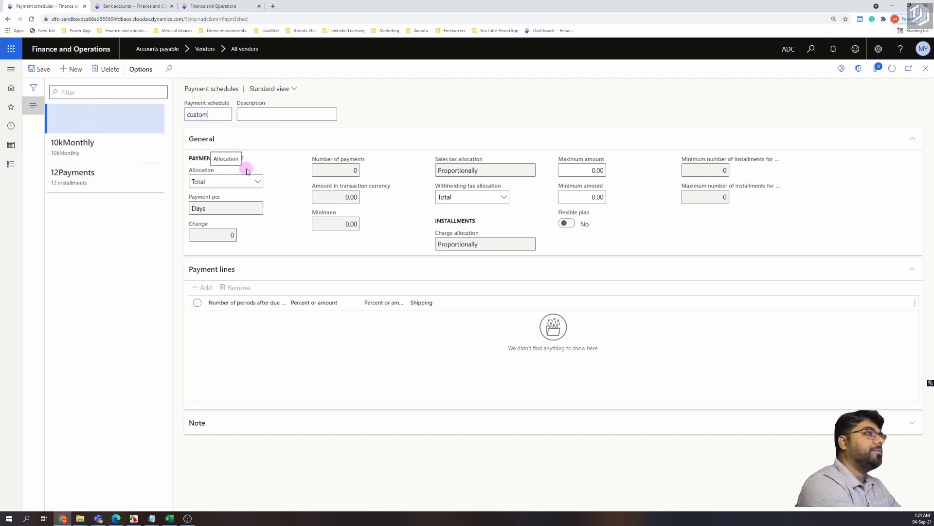
pyautogui.click(146, 114)
pyautogui.hotkey('ctrl', 'c')
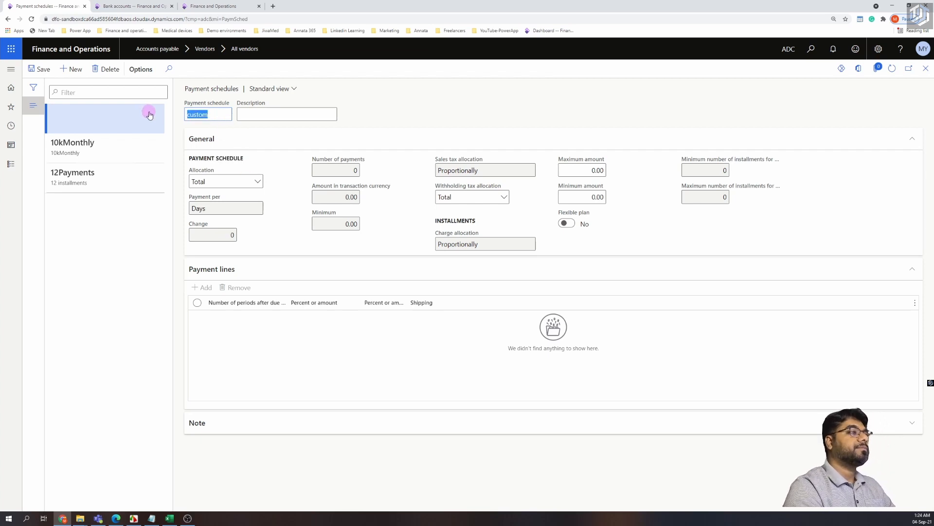
pyautogui.click(302, 118)
pyautogui.hotkey('ctrl', 'v')
# Set the custom schedule's allocation to Specified and add a first payment line of 50 percent.
pyautogui.click(257, 182)
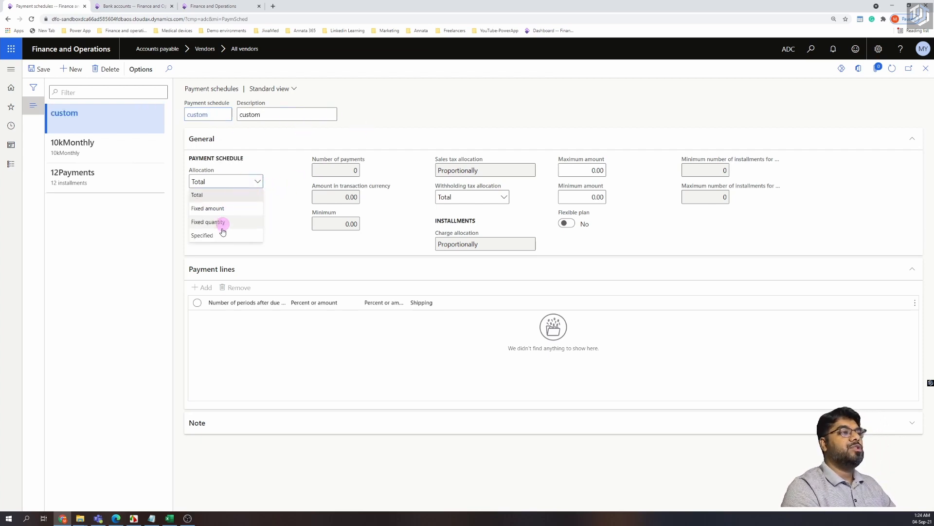
pyautogui.click(221, 222)
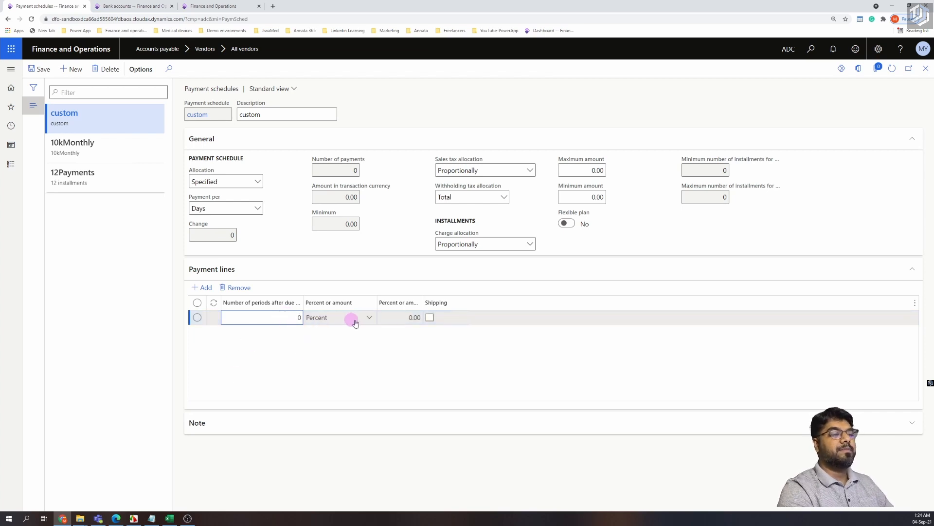
pyautogui.click(394, 317)
pyautogui.write('50')
pyautogui.click(406, 377)
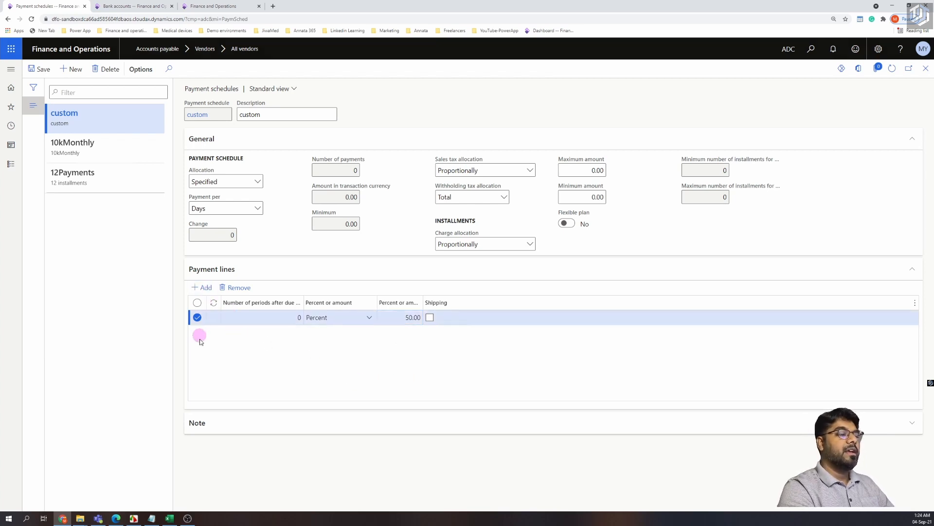
# Add three more percent payment lines to the custom schedule with values of 20, 20 and 10.
pyautogui.click(399, 319)
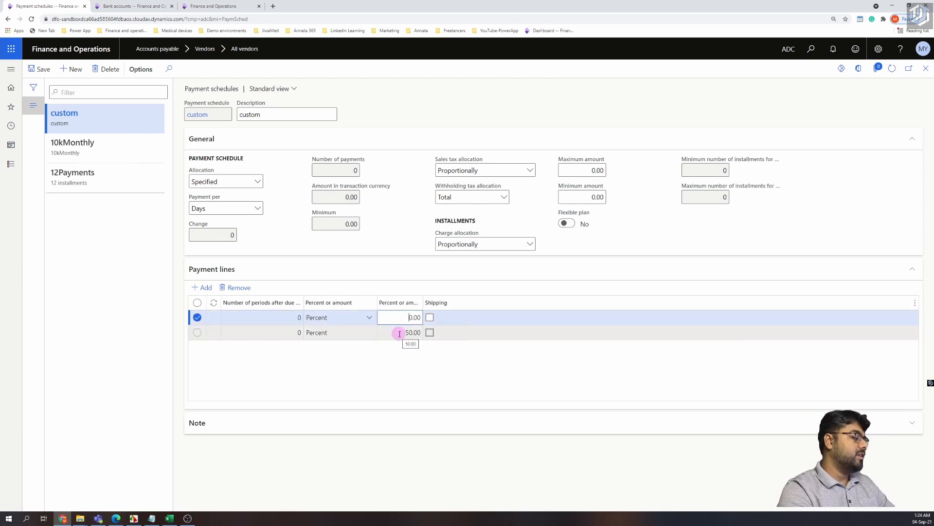
pyautogui.write('2')
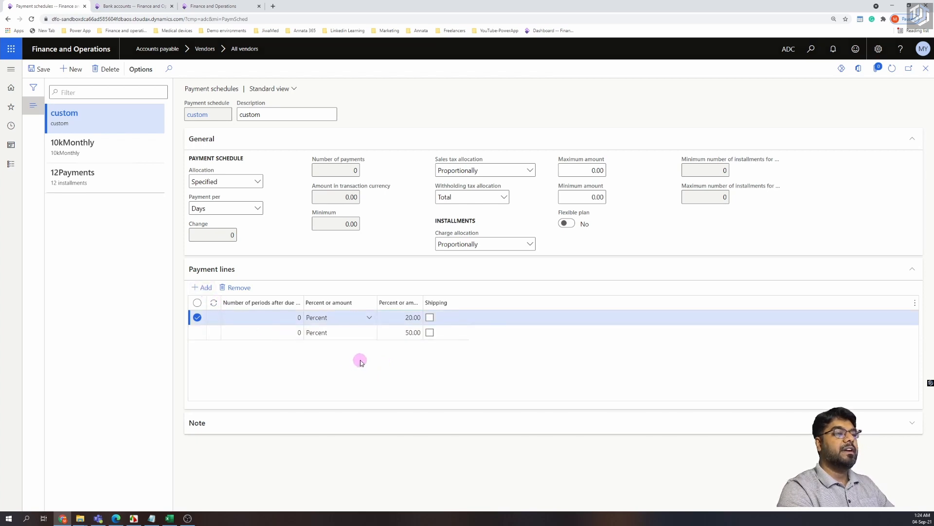
pyautogui.click(391, 319)
pyautogui.write('2')
pyautogui.click(354, 375)
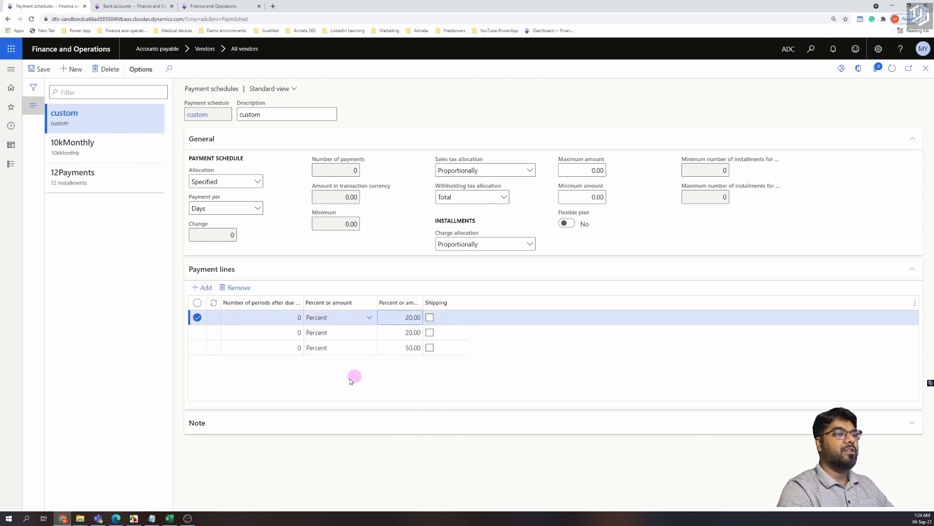
pyautogui.click(203, 288)
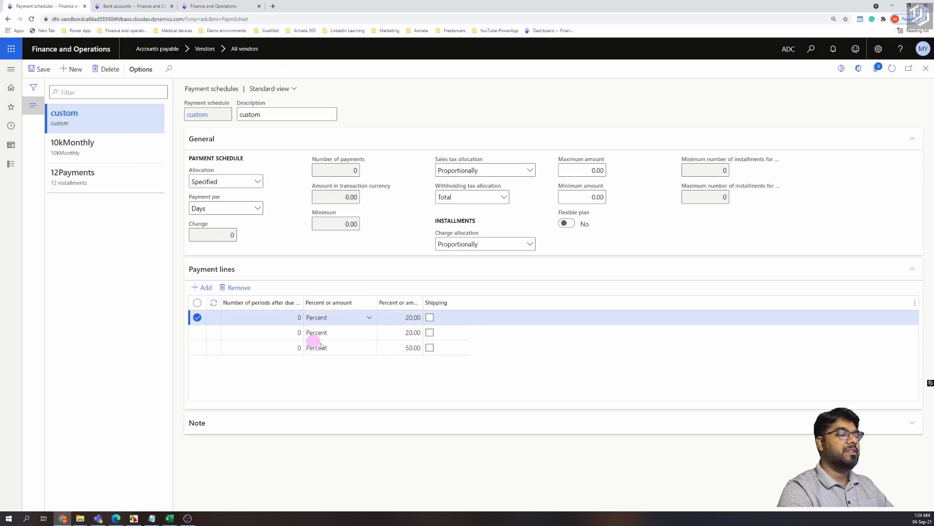
pyautogui.click(399, 320)
pyautogui.write('10')
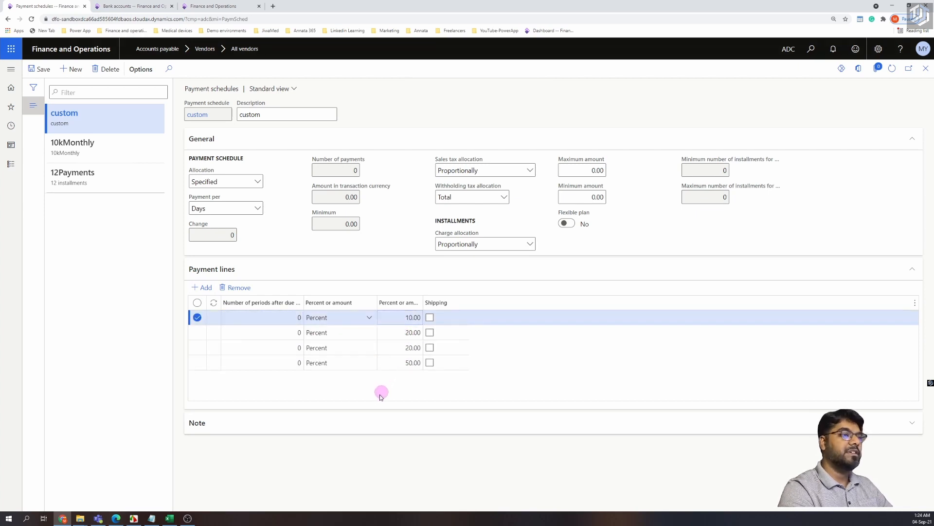
pyautogui.press('Tab')
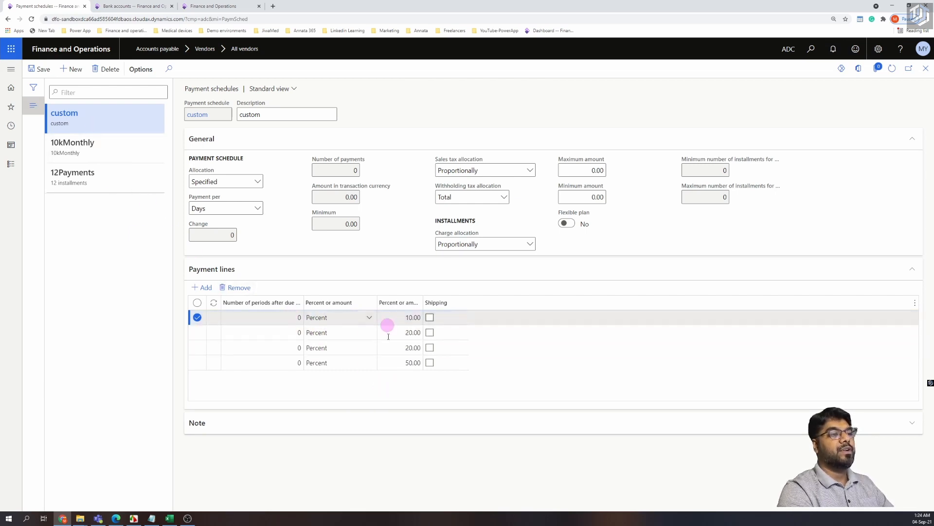
# Set the periods after due date to 1 and 2 on the 20 percent lines and 3 on the 10 percent line, and refresh the form.
pyautogui.click(299, 349)
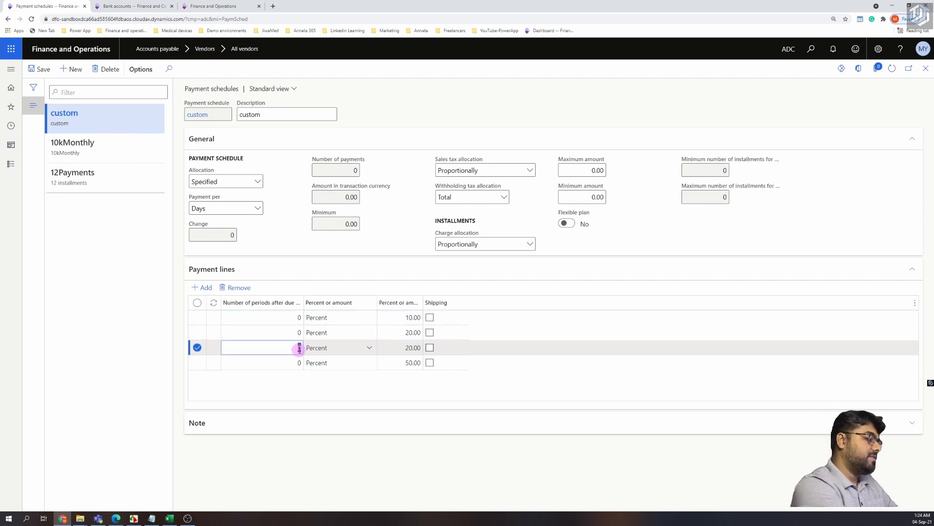
pyautogui.press('BackSpace')
pyautogui.write('1')
pyautogui.click(299, 333)
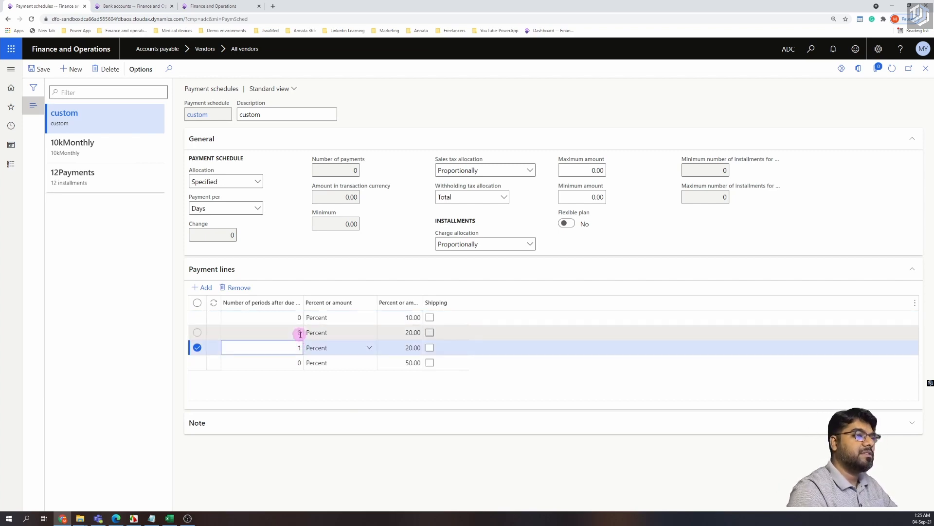
pyautogui.press('BackSpace')
pyautogui.write('2')
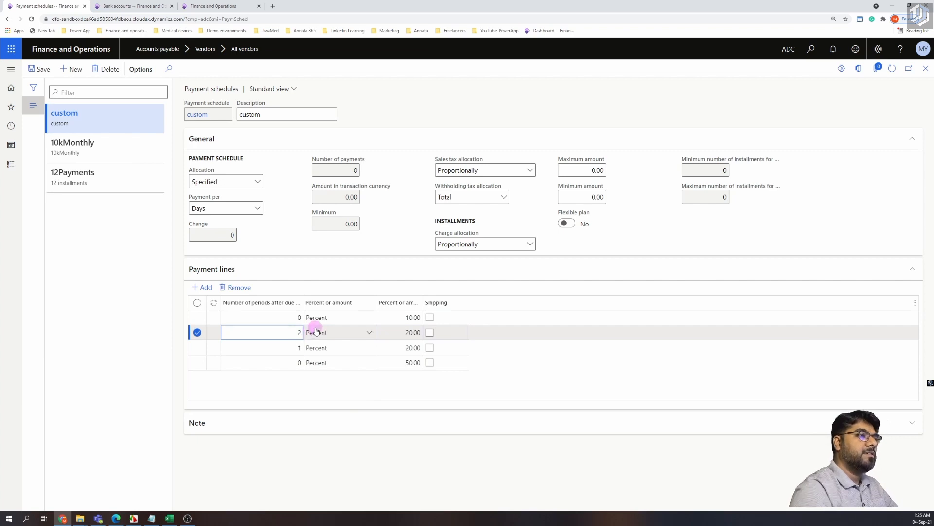
pyautogui.click(291, 318)
pyautogui.write('3')
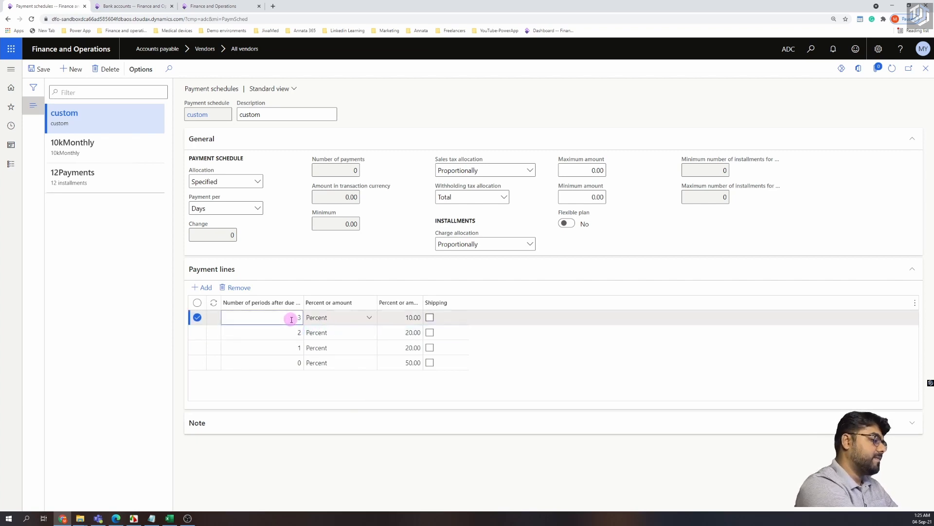
pyautogui.click(894, 73)
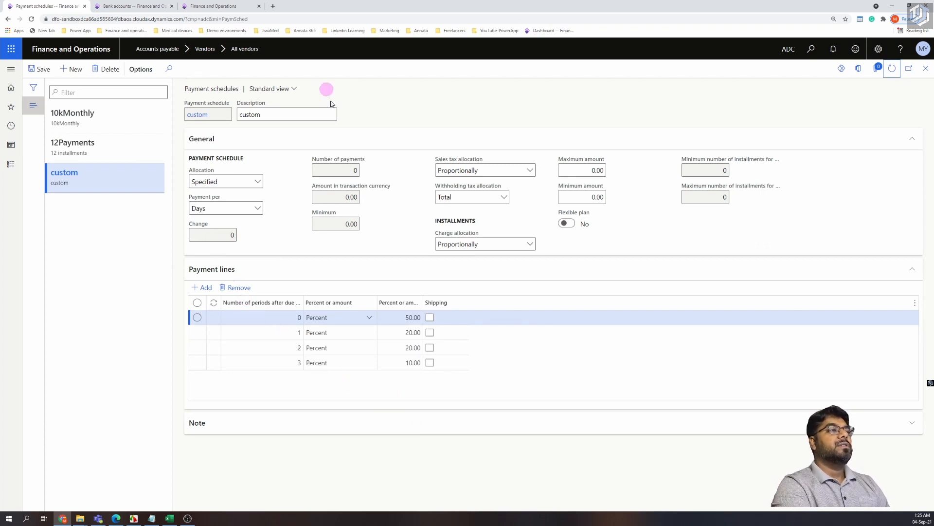
# Return to the Mercedes Benz vendor record and open the cash discounts setup from its payment details.
pyautogui.click(926, 68)
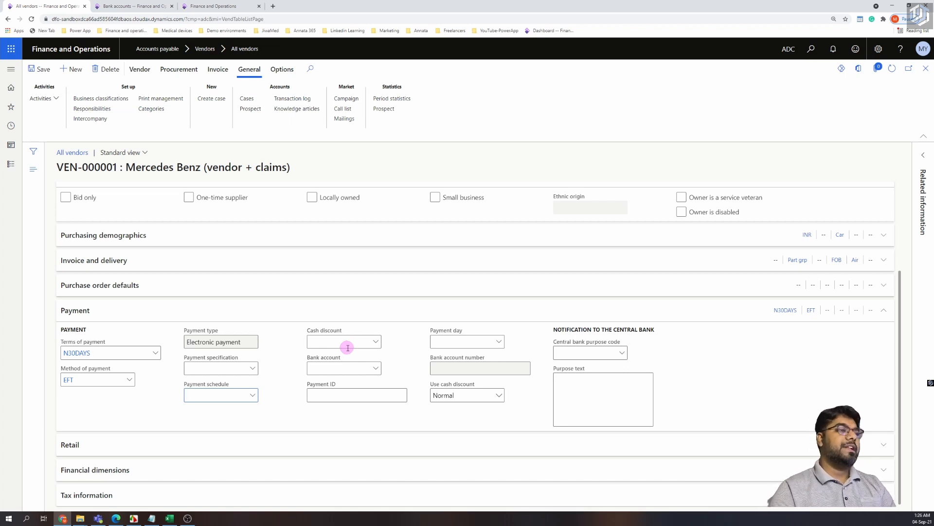
pyautogui.rightClick(376, 341)
pyautogui.click(391, 388)
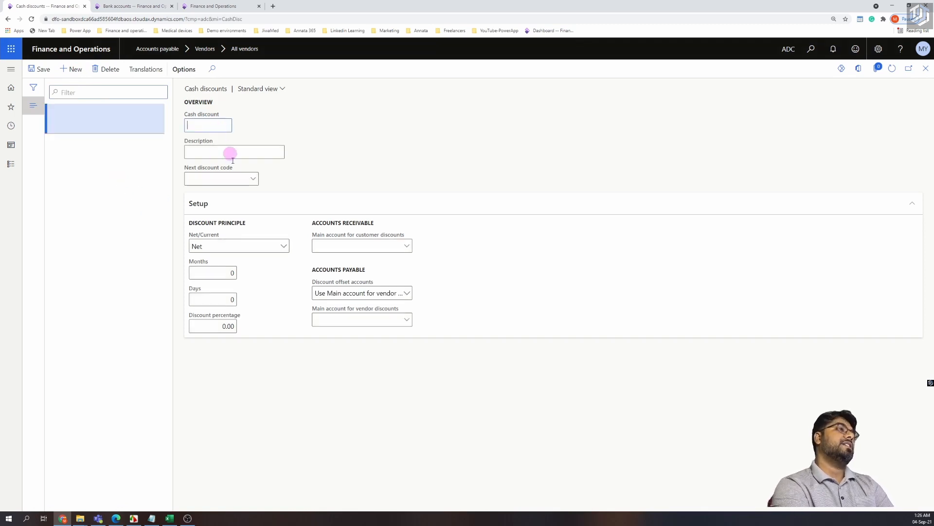
# Create a cash discount named "10%5D" with the description "10% for 5 days".
pyautogui.moveTo(233, 168)
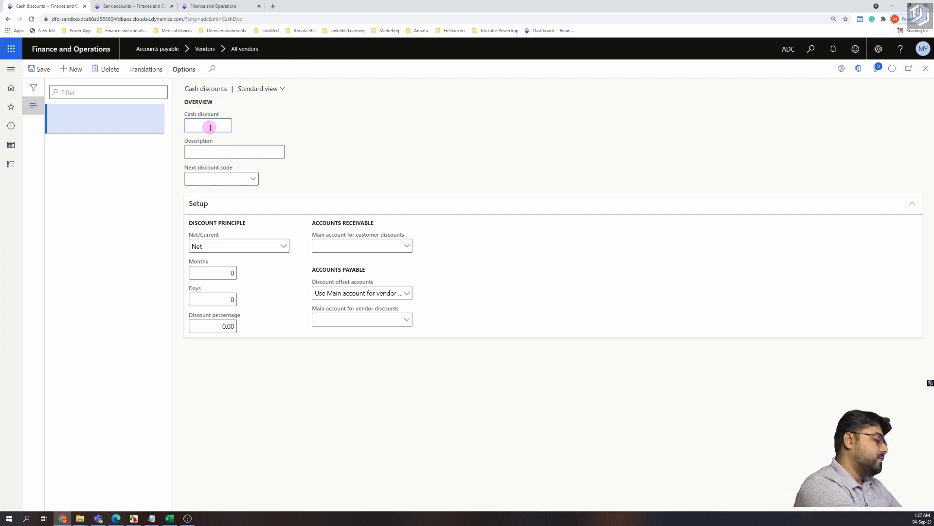
pyautogui.write('10%')
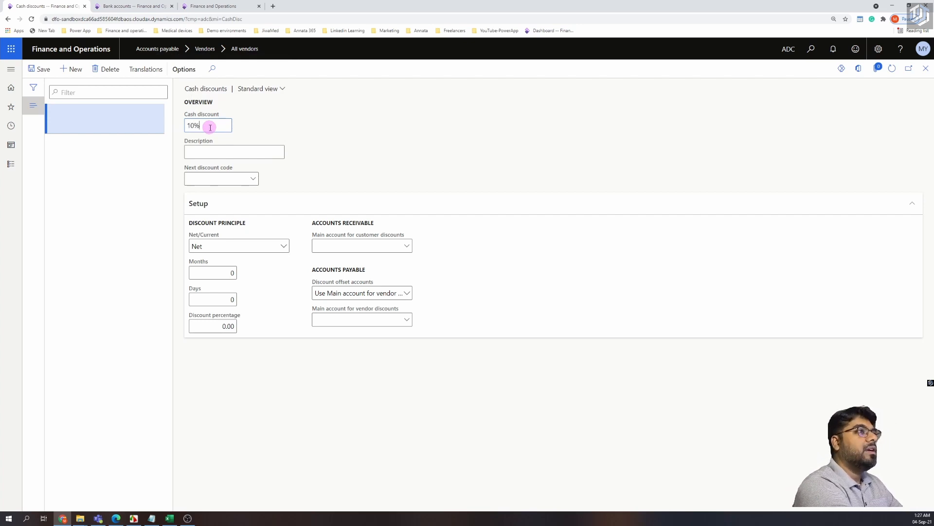
pyautogui.write('5D')
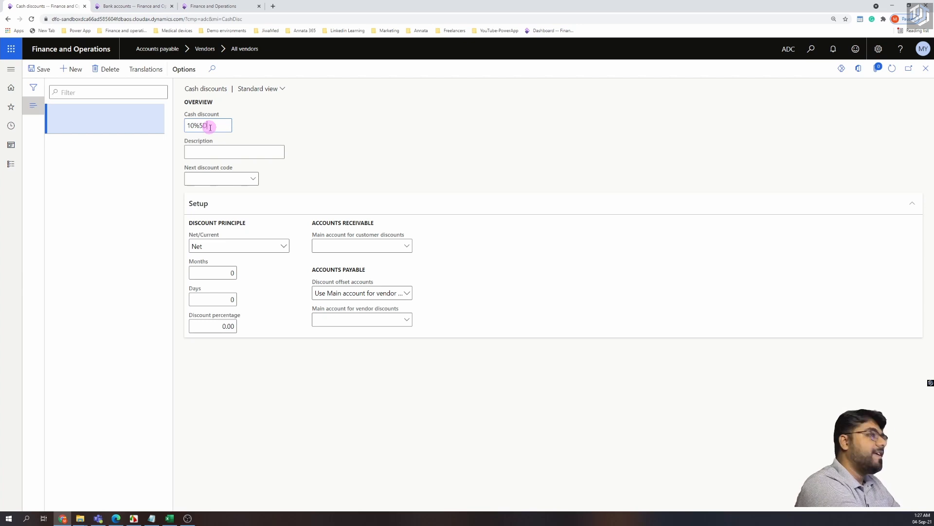
pyautogui.click(291, 121)
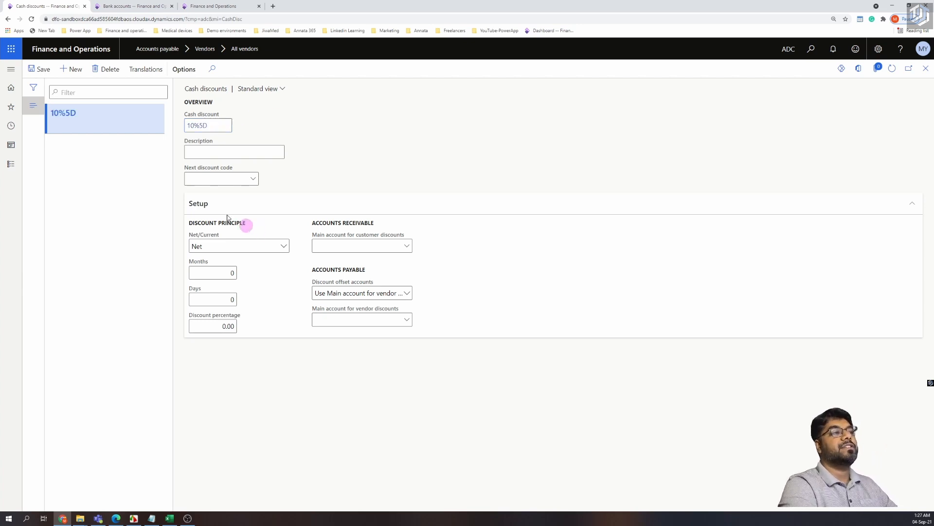
pyautogui.click(213, 156)
pyautogui.write('1')
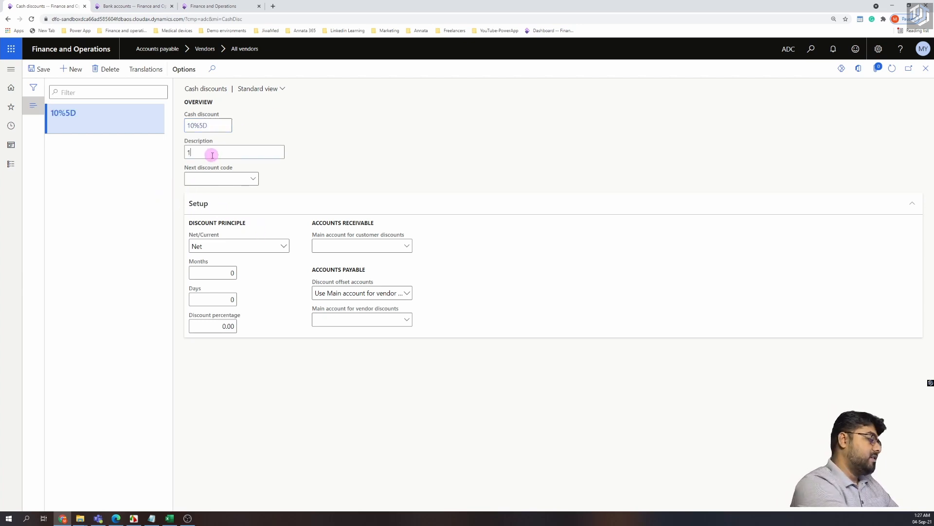
pyautogui.write('0% for 5')
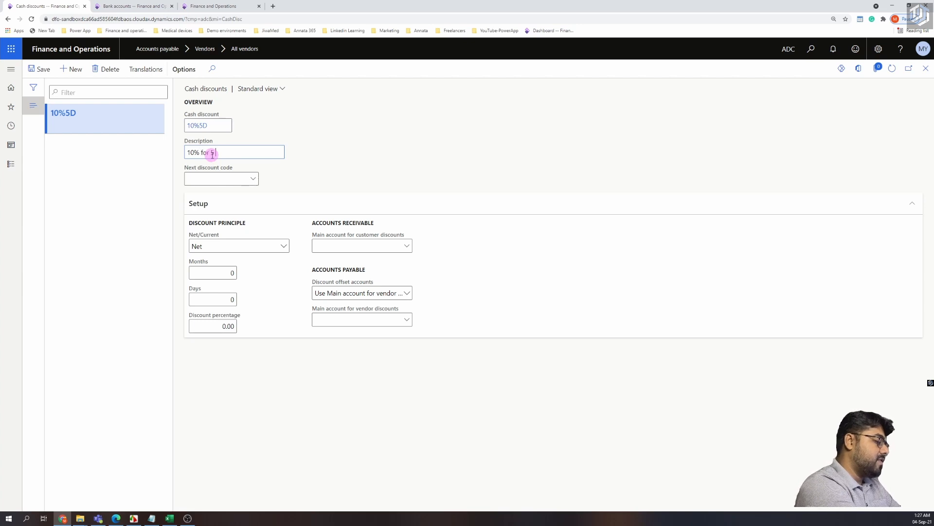
pyautogui.write(' days pay')
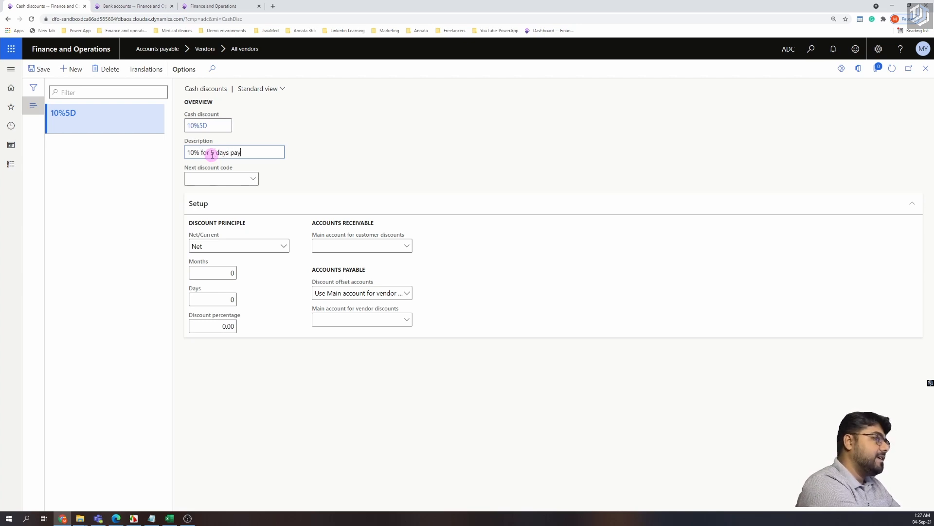
pyautogui.press('BackSpace')
pyautogui.press('BackSpace')
pyautogui.press('BackSpace')
pyautogui.press('BackSpace')
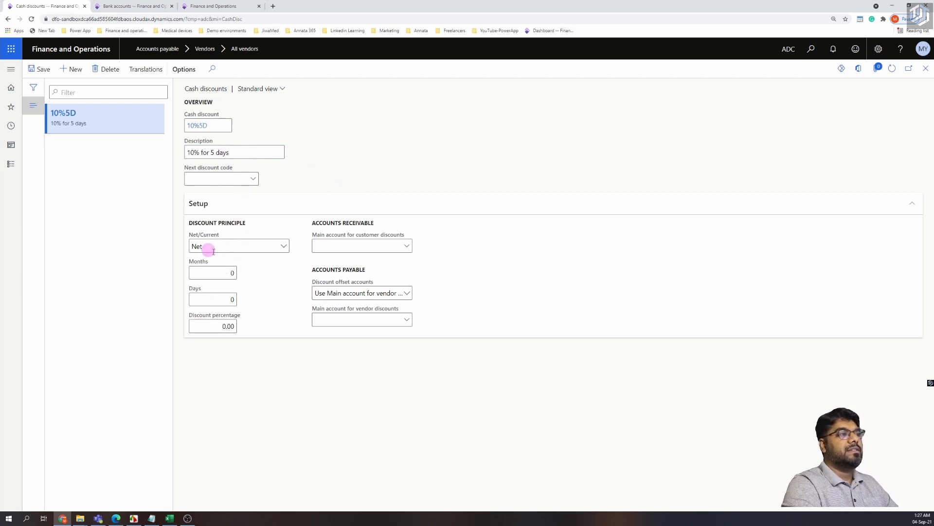
# Set the 10%5D cash discount to 5 days with a discount percentage of 10.00.
pyautogui.click(220, 298)
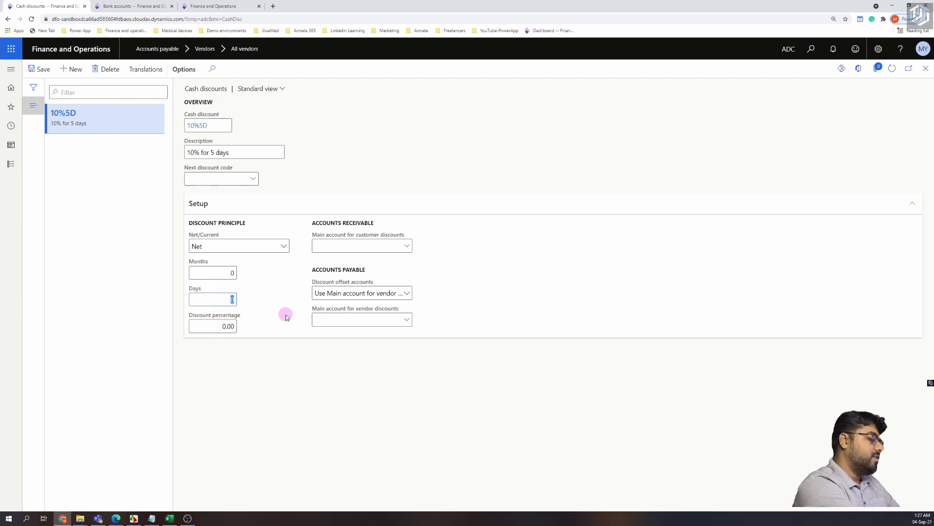
pyautogui.write('5')
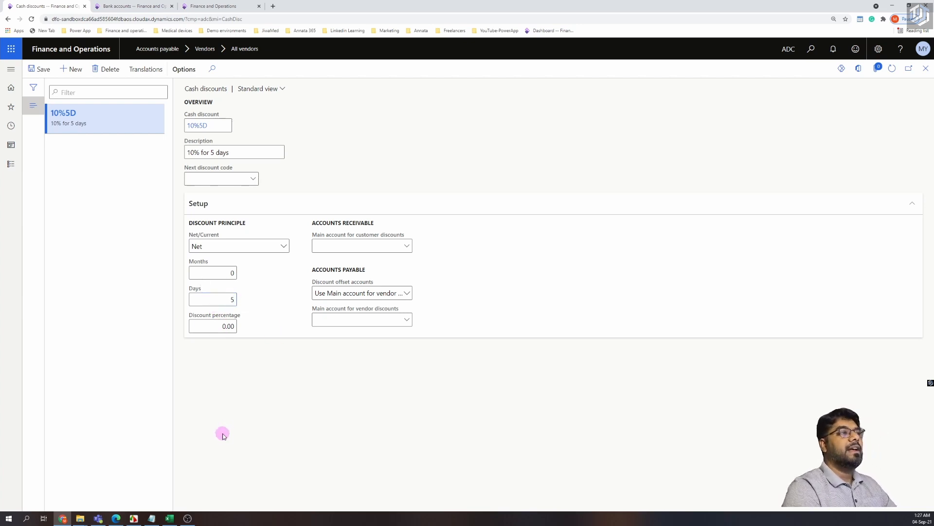
pyautogui.click(203, 328)
pyautogui.write('10')
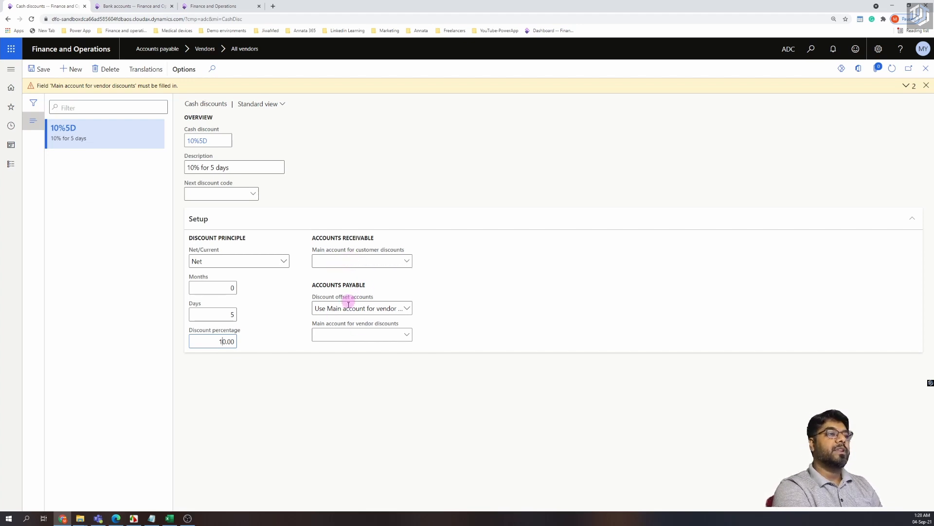
# Open the main accounts list from the vendor discounts account field and copy the number of the Other Incomes account.
pyautogui.rightClick(407, 335)
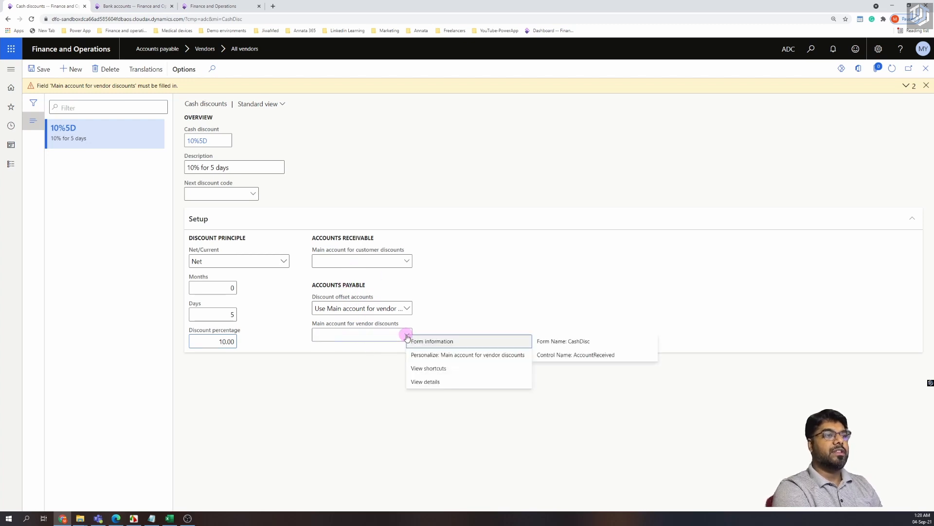
pyautogui.click(425, 380)
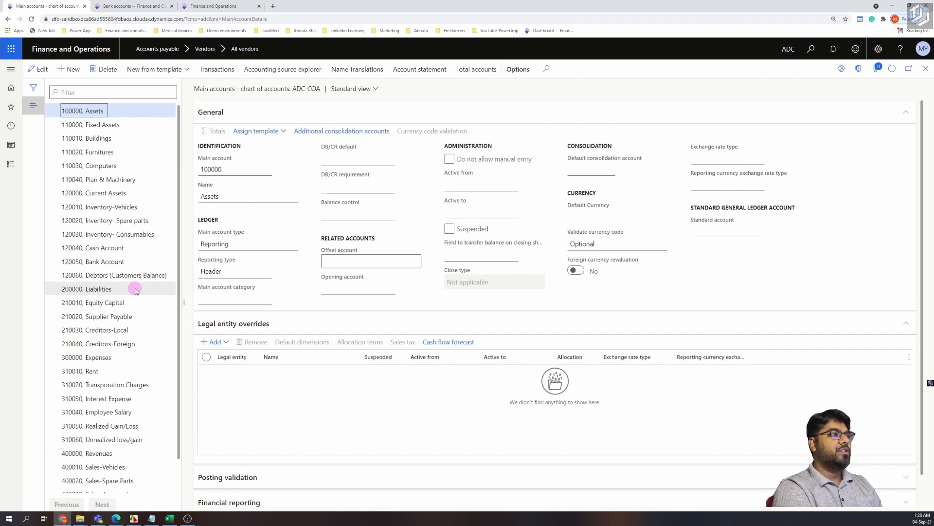
pyautogui.scroll(-1, 125, 309)
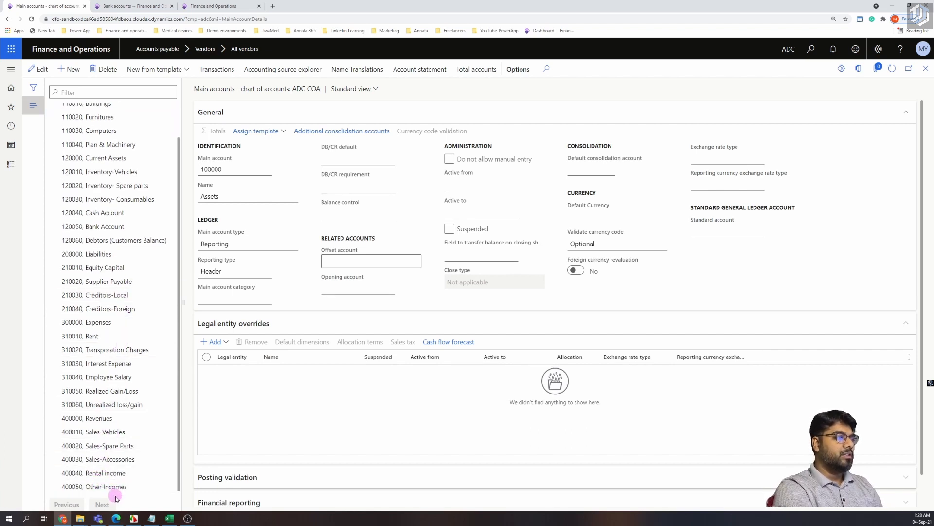
pyautogui.doubleClick(83, 487)
pyautogui.hotkey('ctrl', 'c')
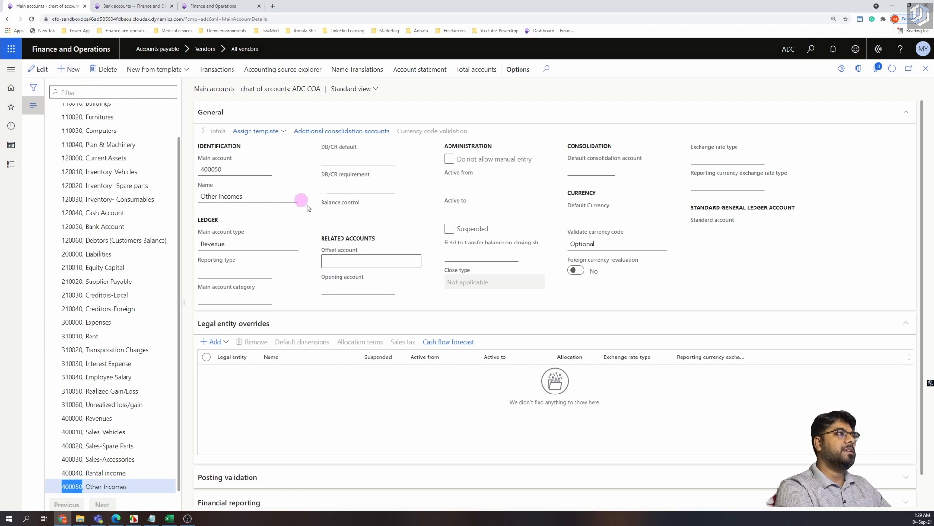
# Create main account 400060 named "Cash Discount from vendor" with the main account type Revenue.
pyautogui.click(248, 169)
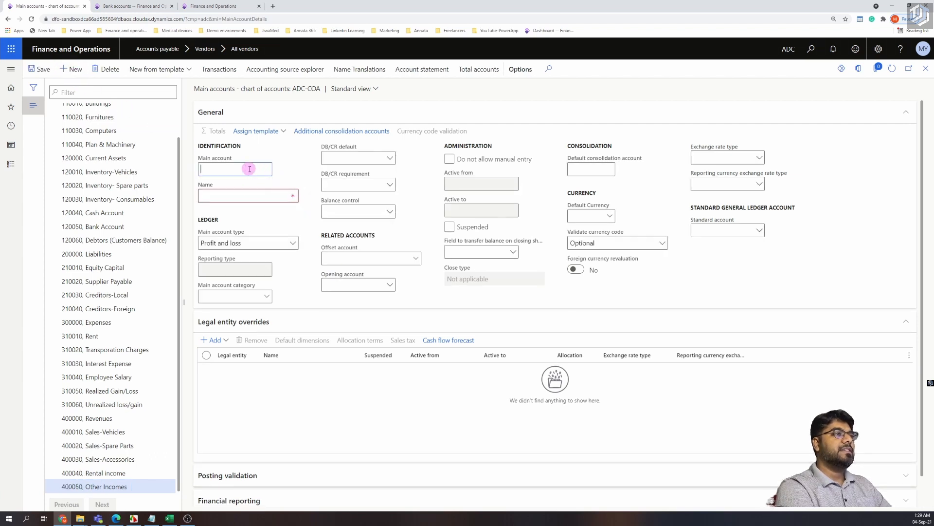
pyautogui.hotkey('ctrl', 'v')
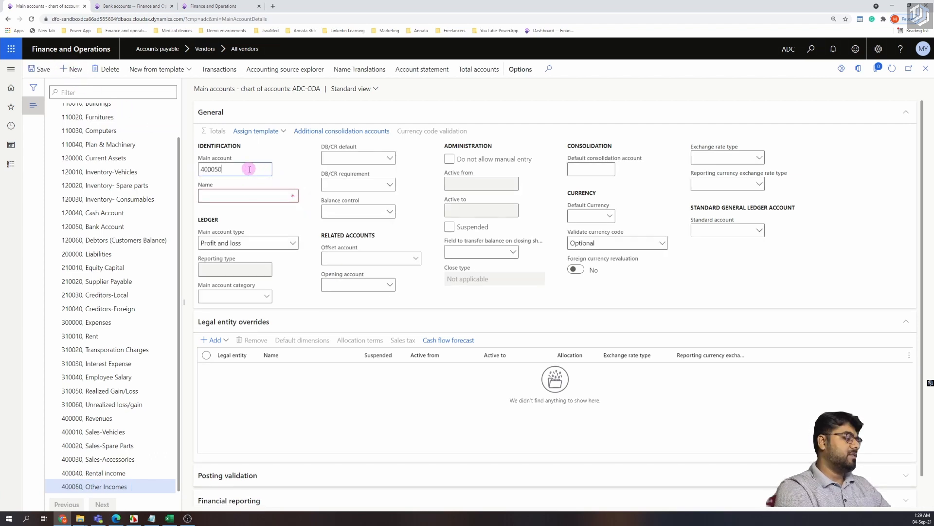
pyautogui.click(237, 197)
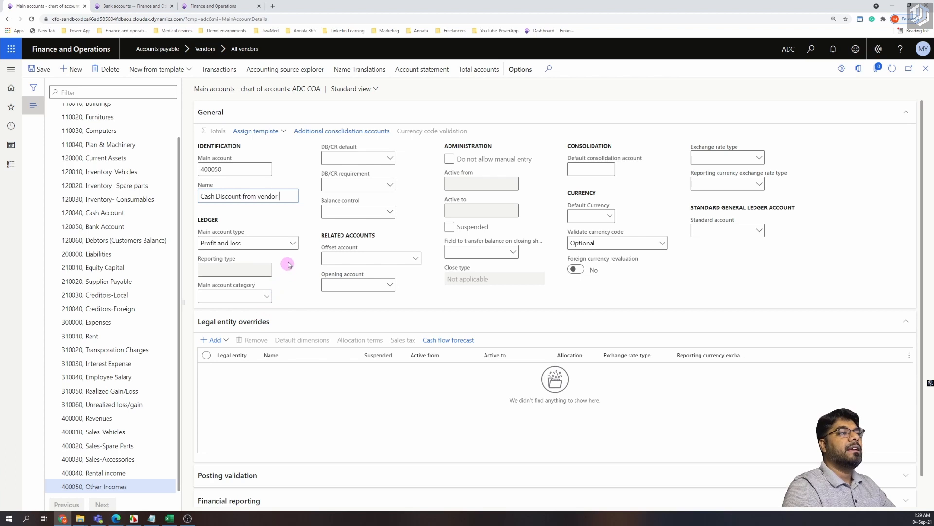
pyautogui.click(294, 243)
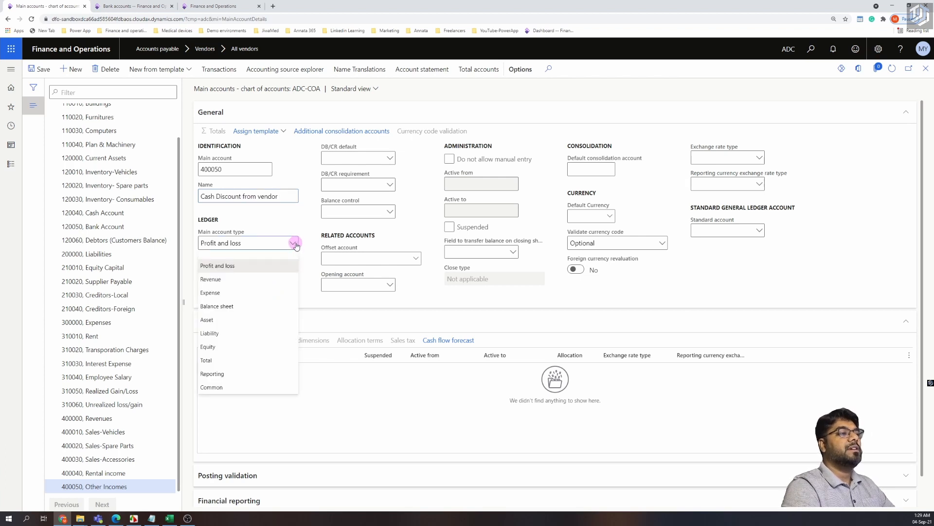
pyautogui.click(277, 279)
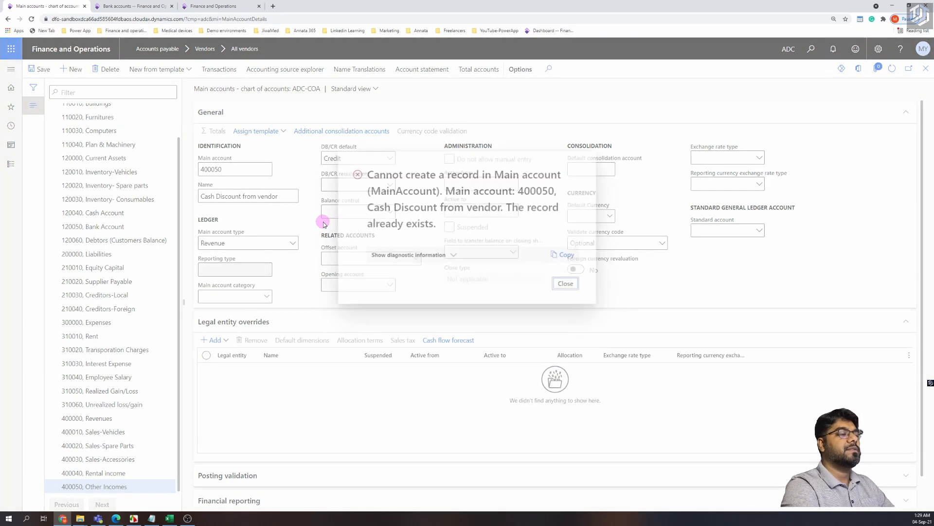
pyautogui.click(566, 283)
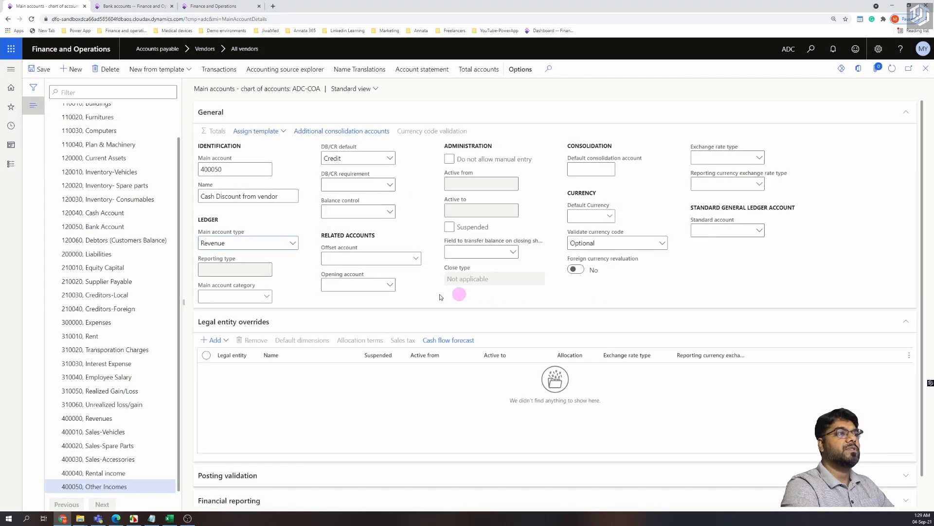
pyautogui.click(219, 169)
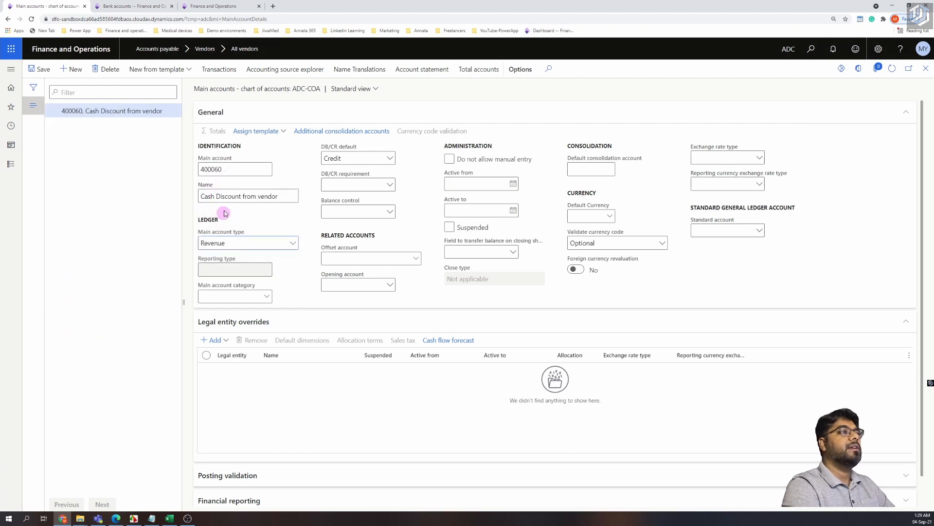
# Copy the number of the Cash Discount from vendor account and return to the cash discounts form.
pyautogui.moveTo(225, 169); pyautogui.dragTo(191, 166)
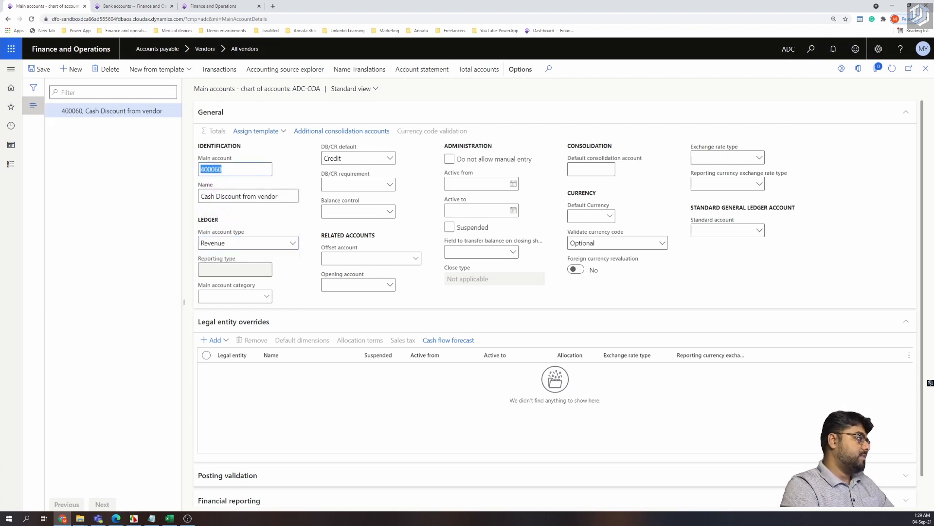
pyautogui.hotkey('alt', 'Tab')
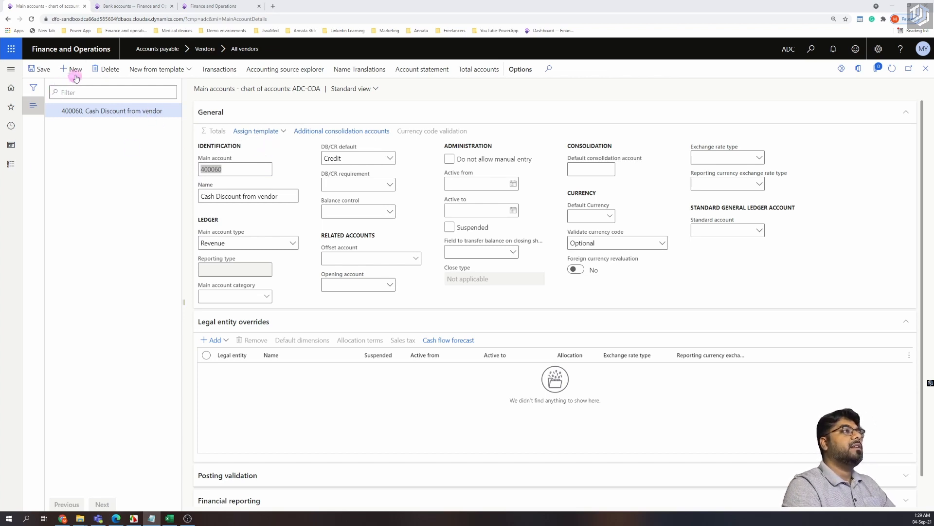
pyautogui.click(184, 249)
pyautogui.hotkey('alt', 'n')
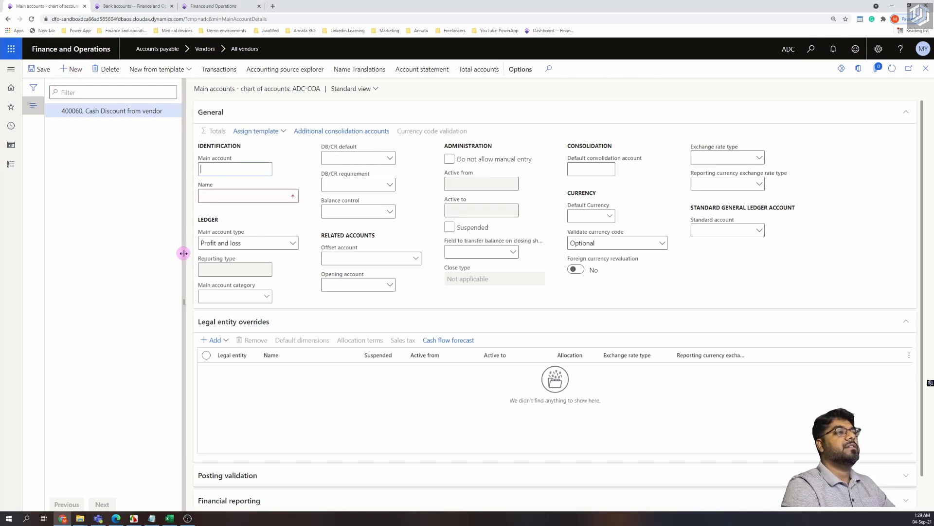
pyautogui.click(926, 68)
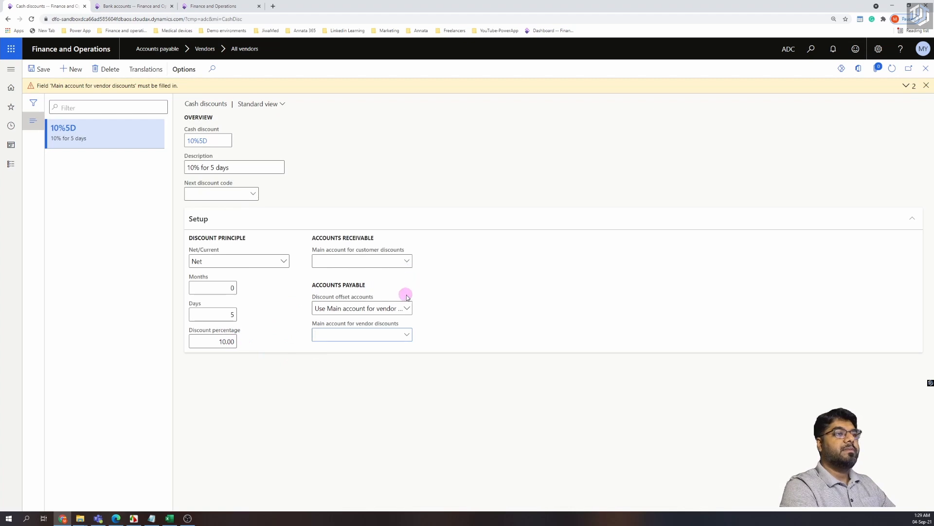
# Open the main accounts list from the customer discounts account field and copy the number of the Unrealized loss/gain account.
pyautogui.click(408, 263)
pyautogui.click(430, 312)
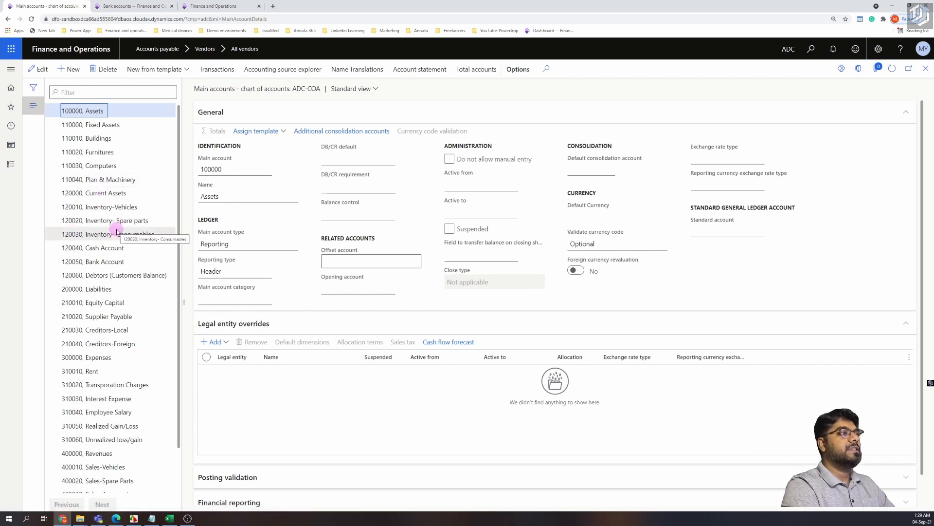
pyautogui.scroll(-1, 117, 258)
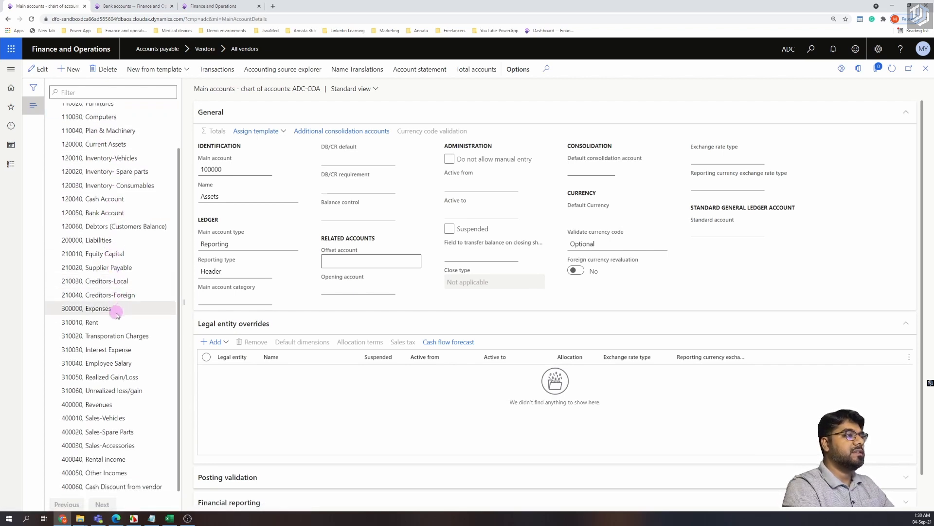
pyautogui.doubleClick(83, 391)
pyautogui.hotkey('ctrl', 'c')
pyautogui.scroll(1, 58, 384)
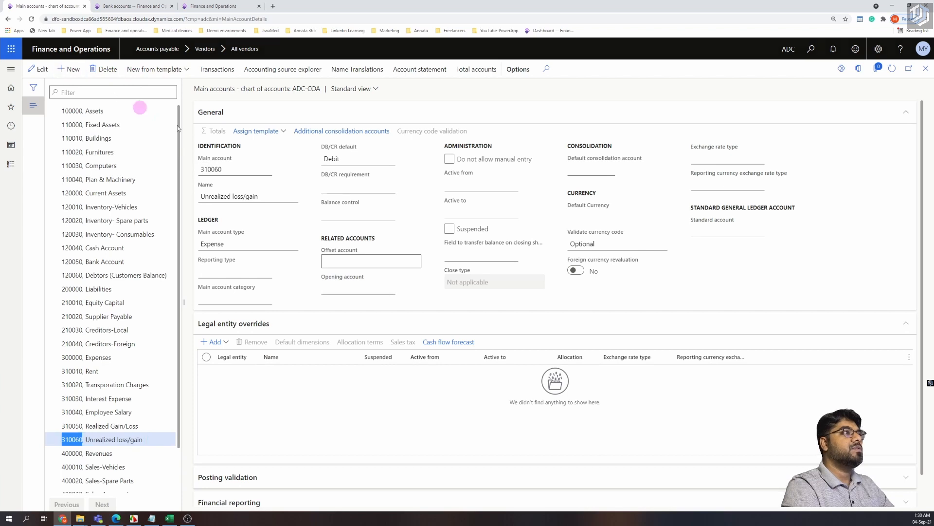
# Create main account 310070 named "Cash discount to customer" with the main account type Expense.
pyautogui.hotkey('alt', 'n')
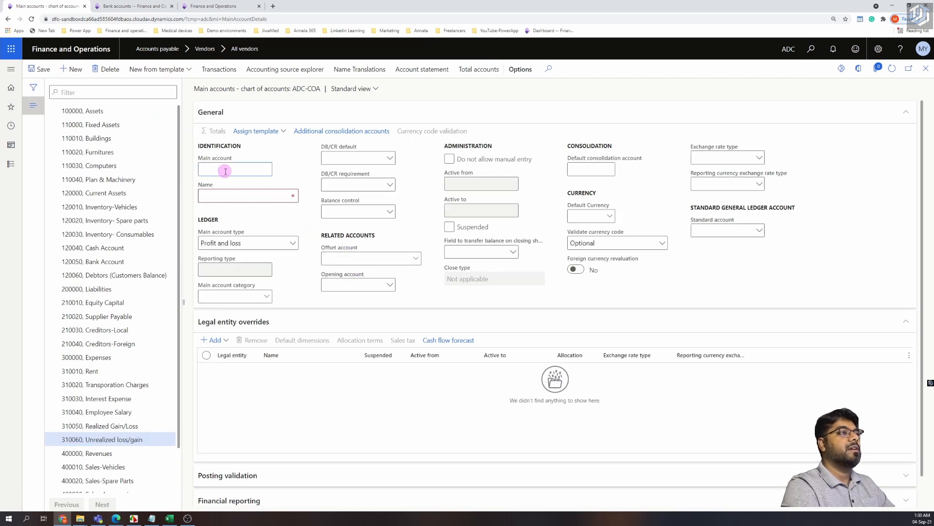
pyautogui.hotkey('ctrl', 'v')
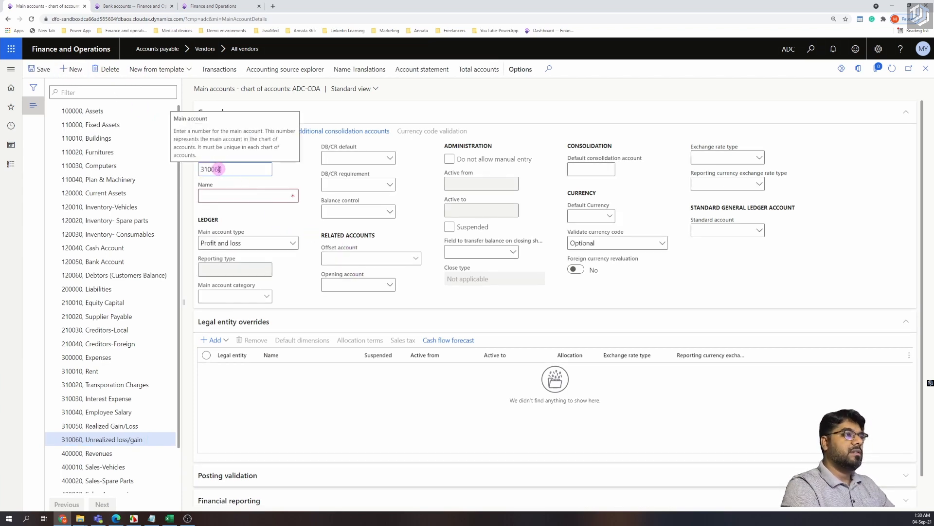
pyautogui.click(226, 197)
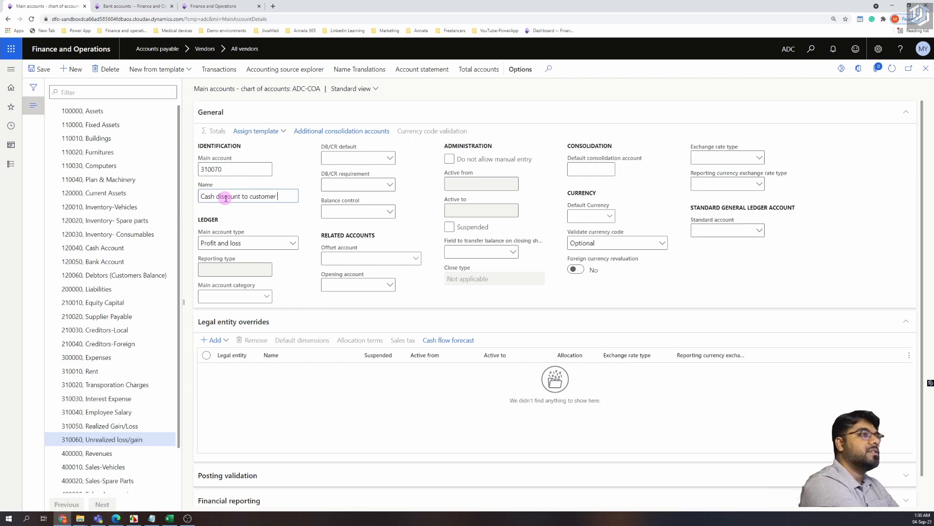
pyautogui.click(293, 243)
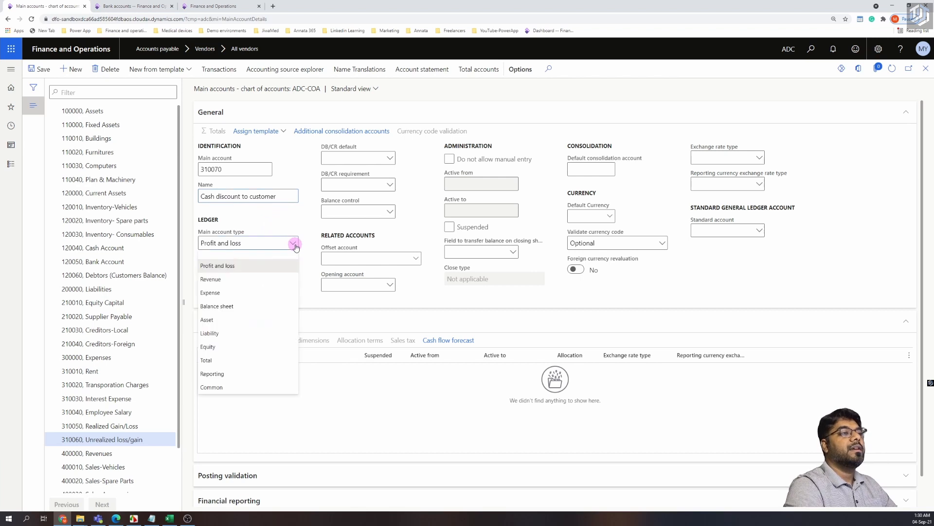
pyautogui.click(245, 293)
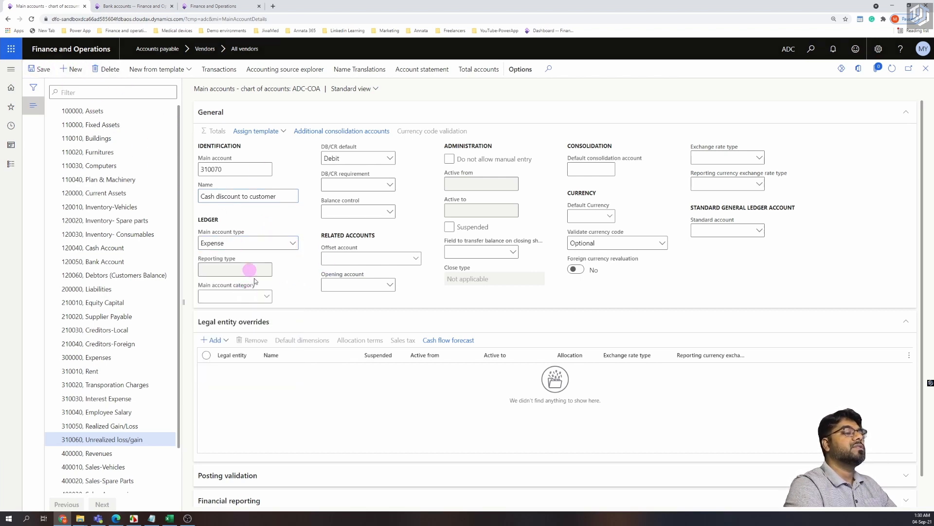
# Copy the number of the Cash discount to customer account and go back to the cash discounts form.
pyautogui.click(222, 168)
pyautogui.hotkey('ctrl', 'c')
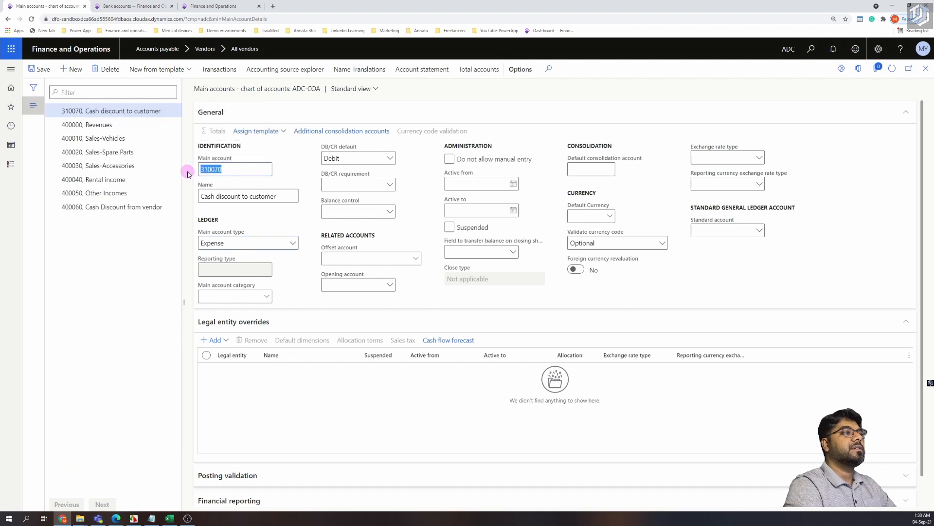
pyautogui.hotkey('alt', 'Tab')
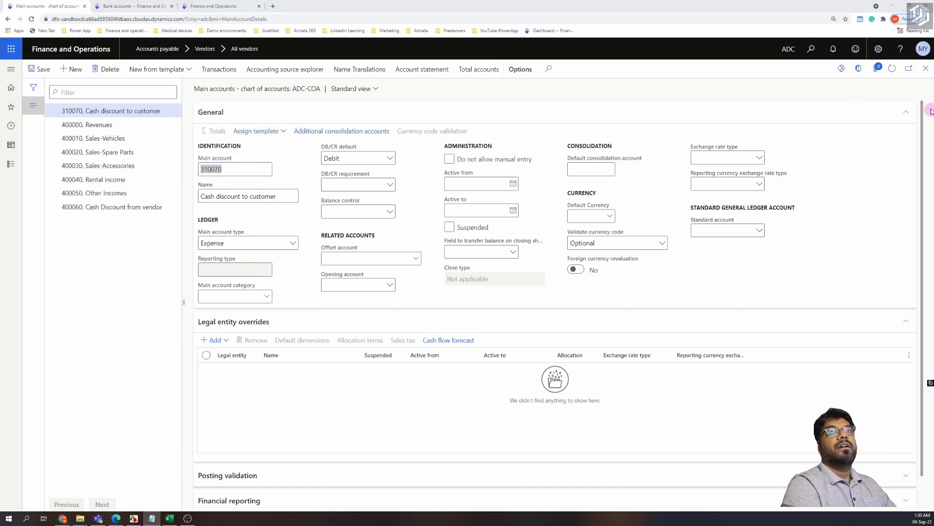
pyautogui.click(754, 149)
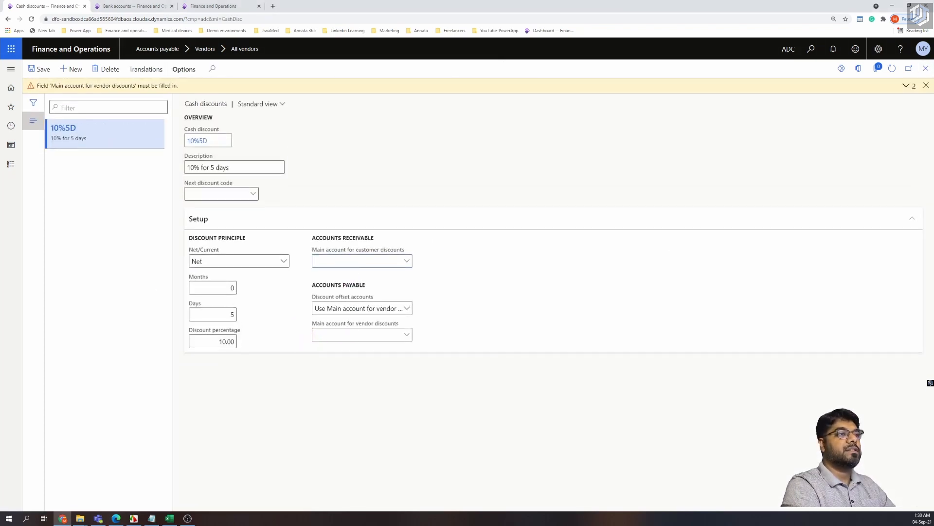
# Set the 10%5D discount's main account for customer discounts to 310070 and for vendor discounts to 400060, and dismiss the warning.
pyautogui.hotkey('alt', 'Tab')
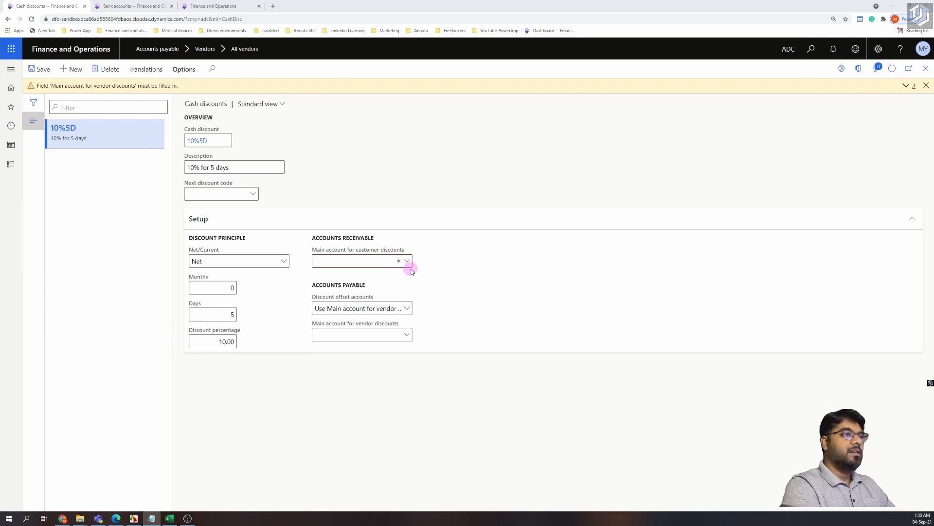
pyautogui.click(368, 261)
pyautogui.hotkey('ctrl', 'v')
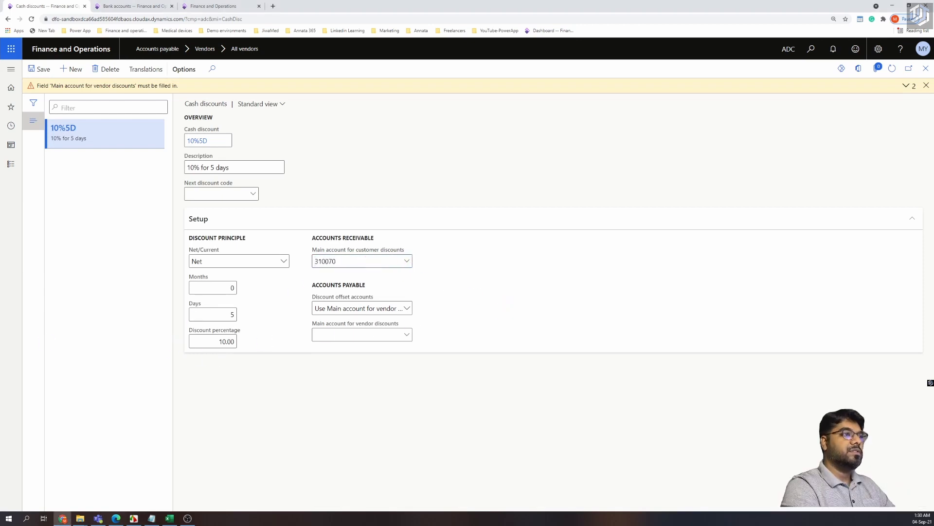
pyautogui.hotkey('alt', 'Tab')
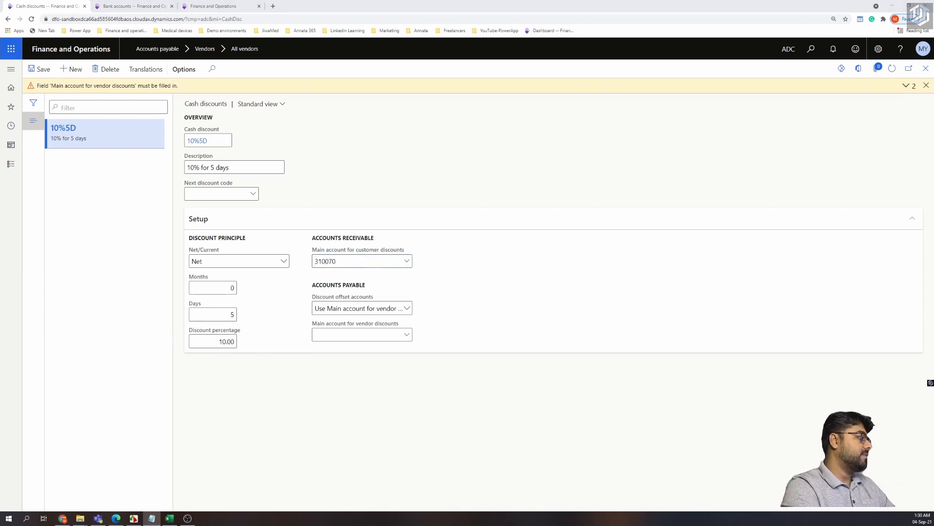
pyautogui.click(339, 336)
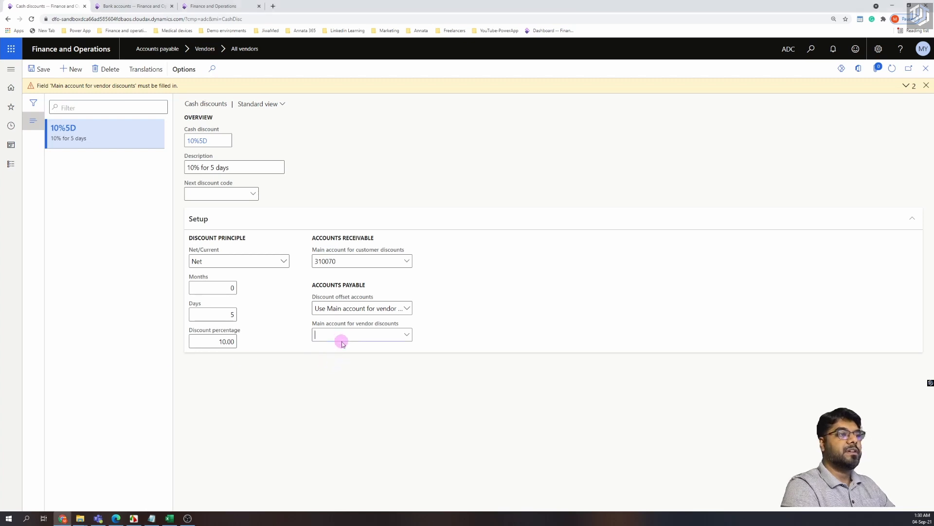
pyautogui.click(353, 335)
pyautogui.write('400060')
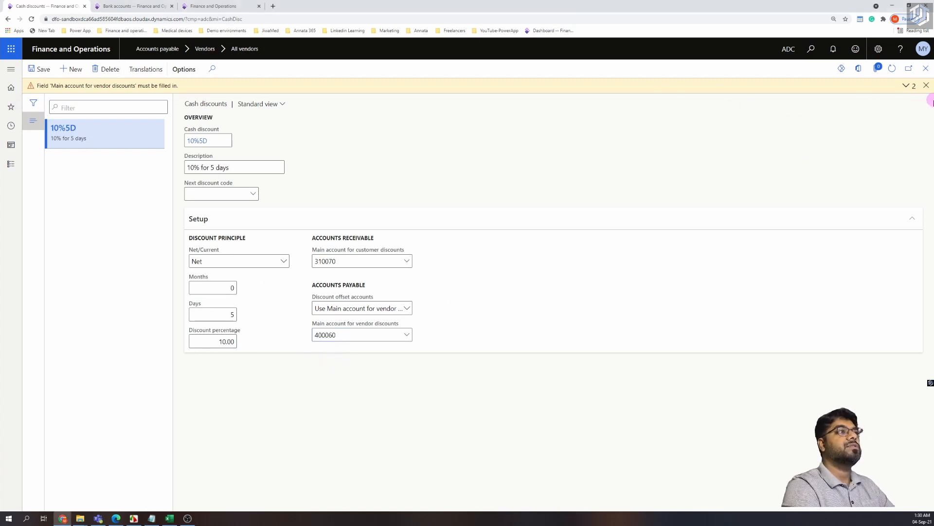
pyautogui.click(927, 88)
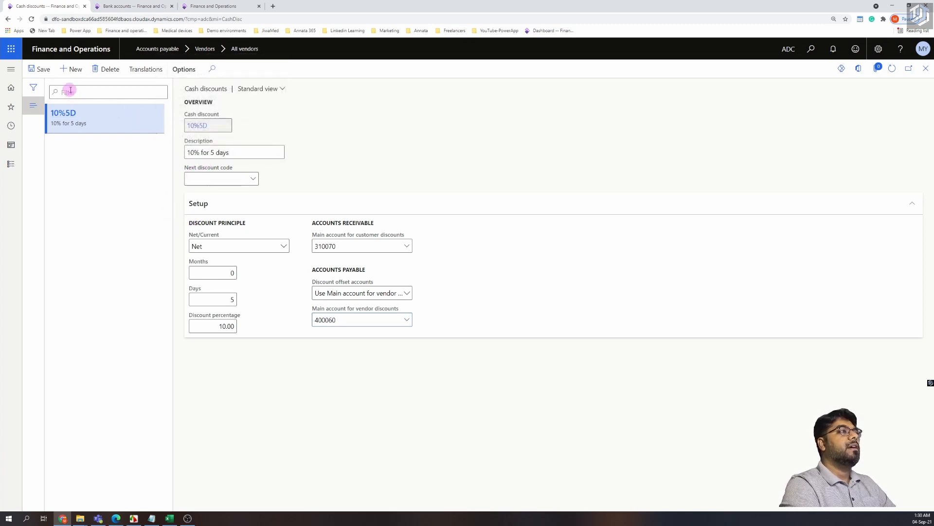
# Create cash discount 5%10D with the description "5% discount for 10 days", 10 days and a discount percentage of 5.
pyautogui.hotkey('alt', 'n')
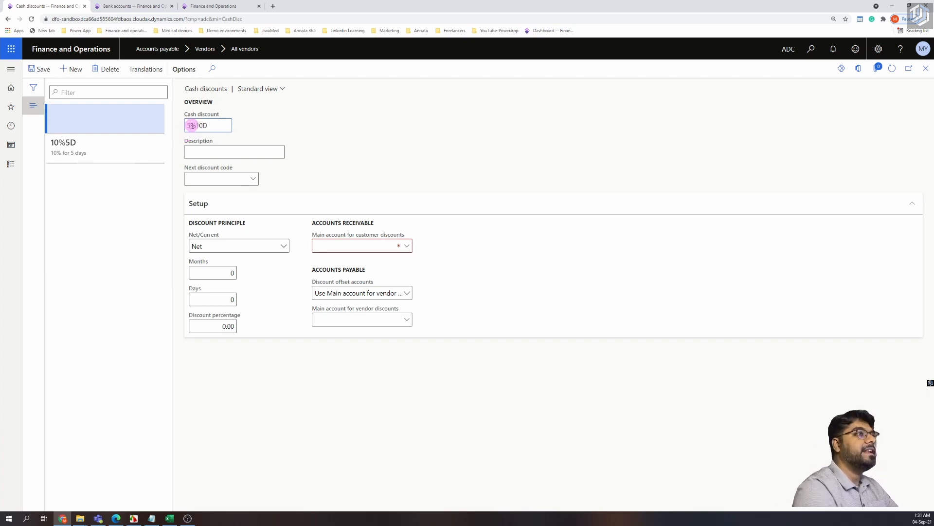
pyautogui.click(206, 151)
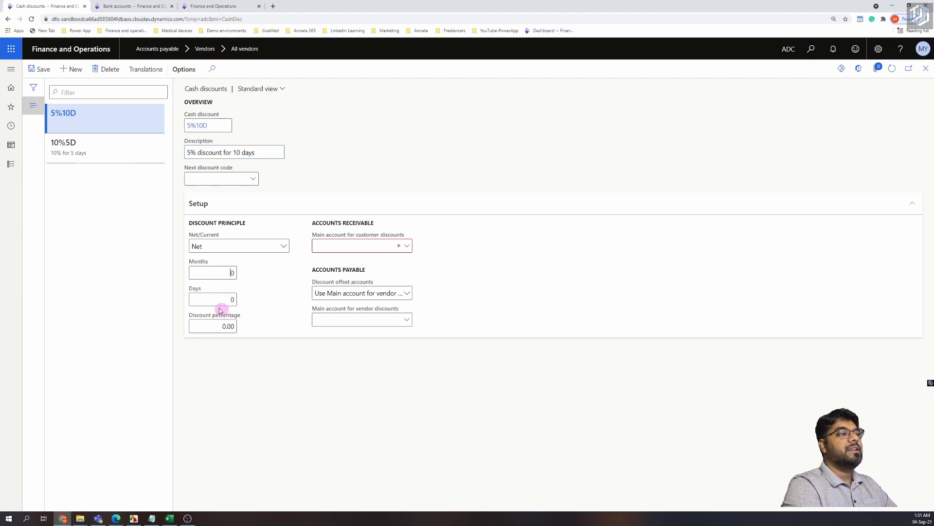
pyautogui.write('1')
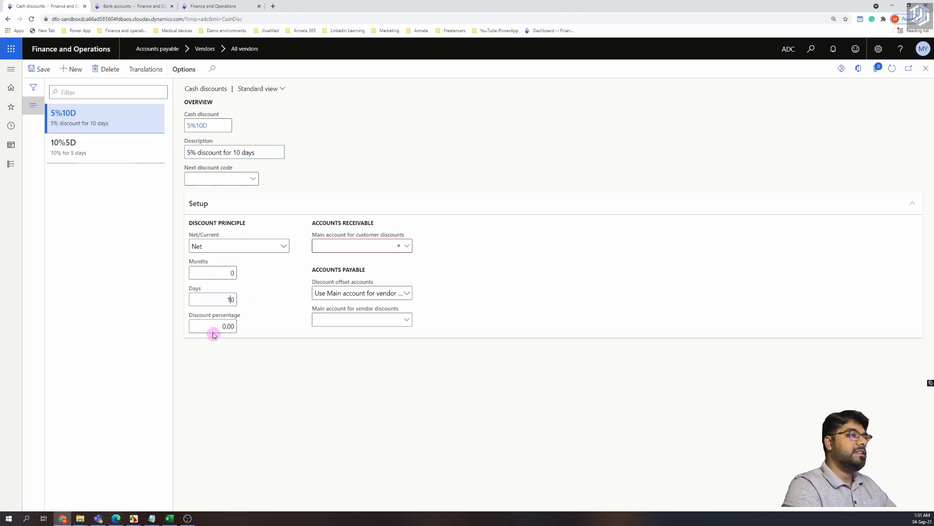
pyautogui.click(224, 326)
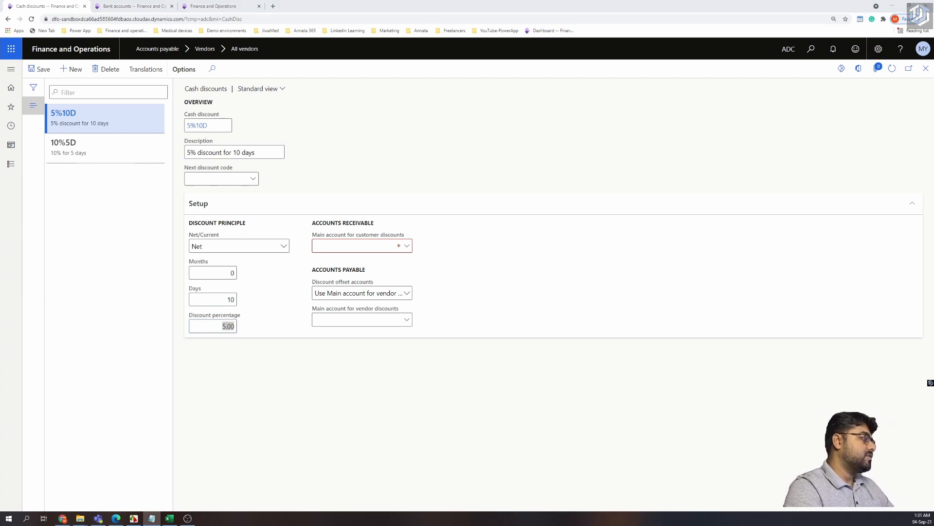
# Set the 5%10D discount's main account for customer discounts to 310070.
pyautogui.click(342, 246)
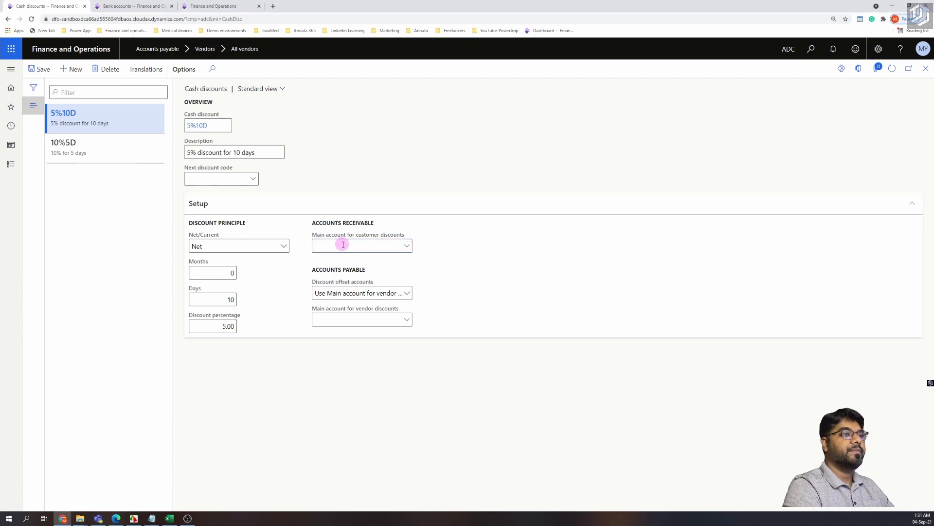
pyautogui.write('310070')
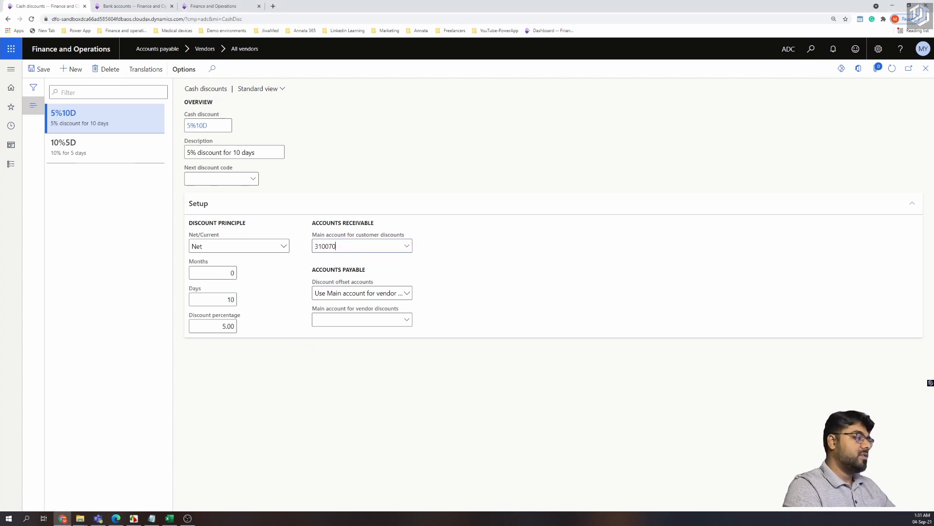
pyautogui.hotkey('alt', 'Tab')
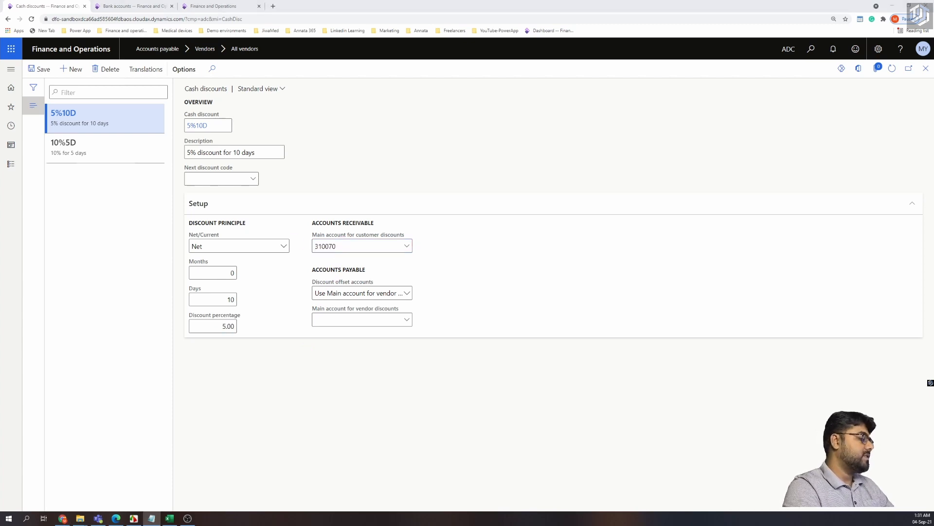
pyautogui.click(329, 322)
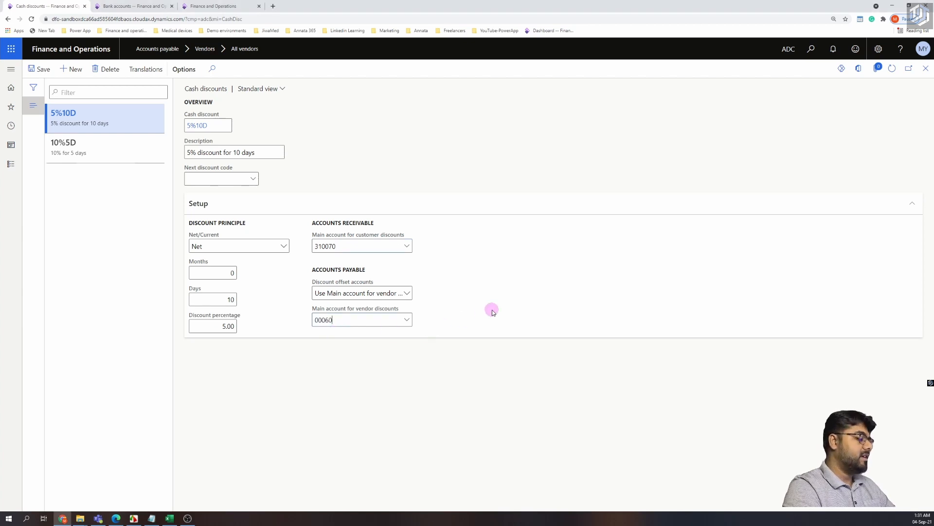
pyautogui.press('Tab')
pyautogui.moveTo(363, 323); pyautogui.dragTo(273, 334)
pyautogui.click(343, 336)
pyautogui.press('BackSpace')
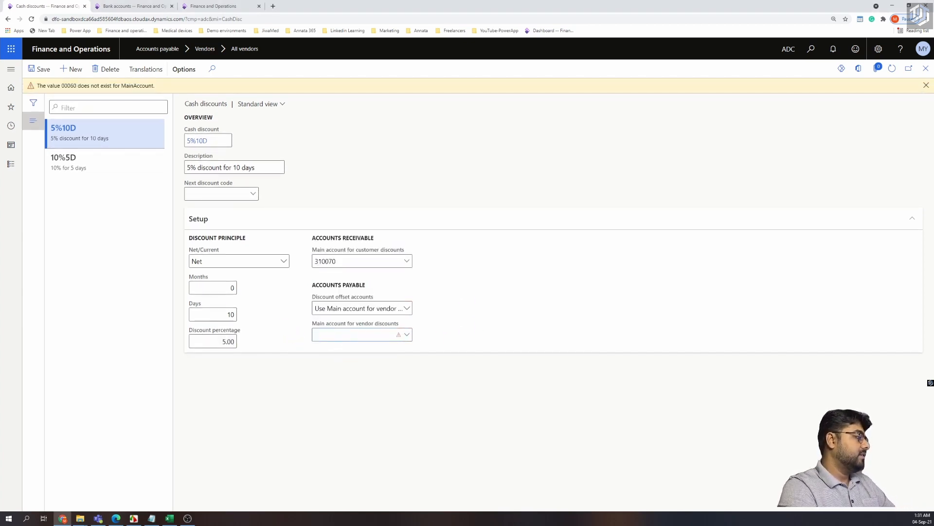
# Set the 5%10D discount's main account for vendor discounts to 400060 and save the record.
pyautogui.hotkey('alt', 'Tab')
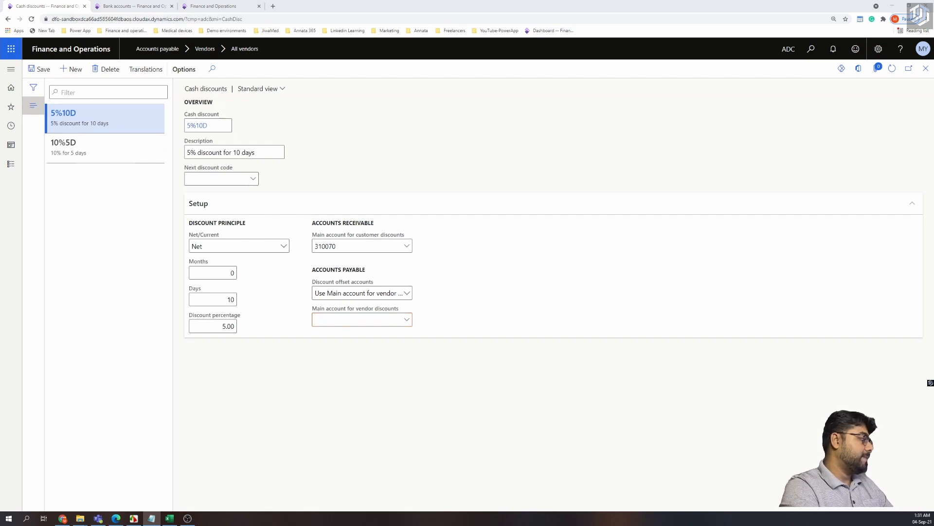
pyautogui.click(330, 321)
pyautogui.write('400060')
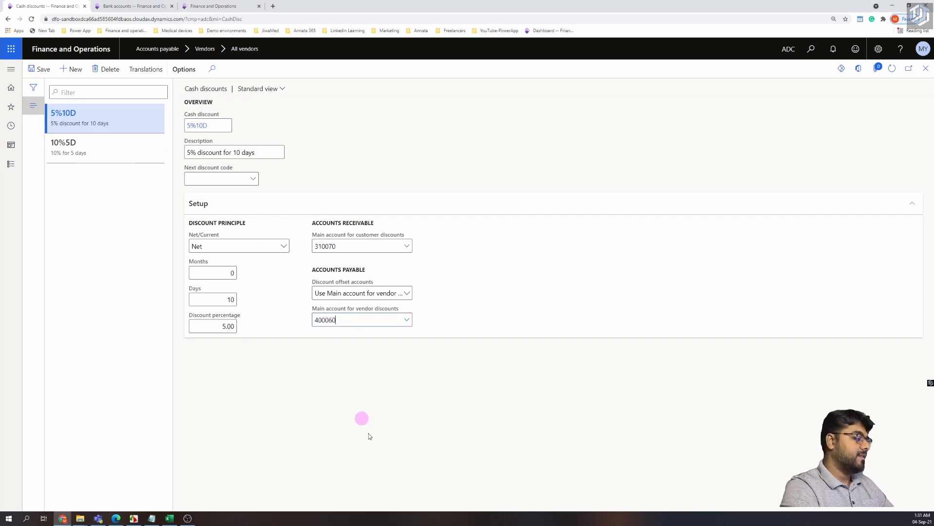
pyautogui.click(42, 69)
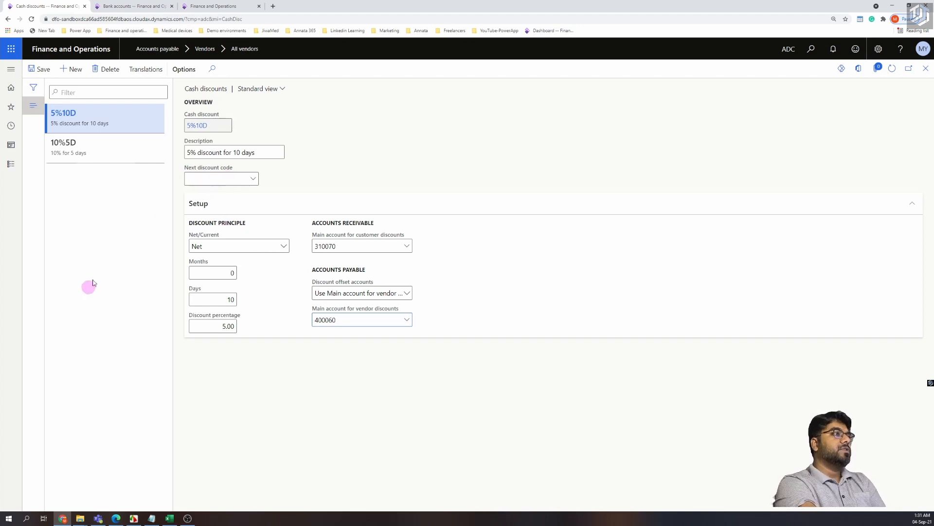
pyautogui.moveTo(208, 125); pyautogui.dragTo(180, 126)
pyautogui.click(497, 126)
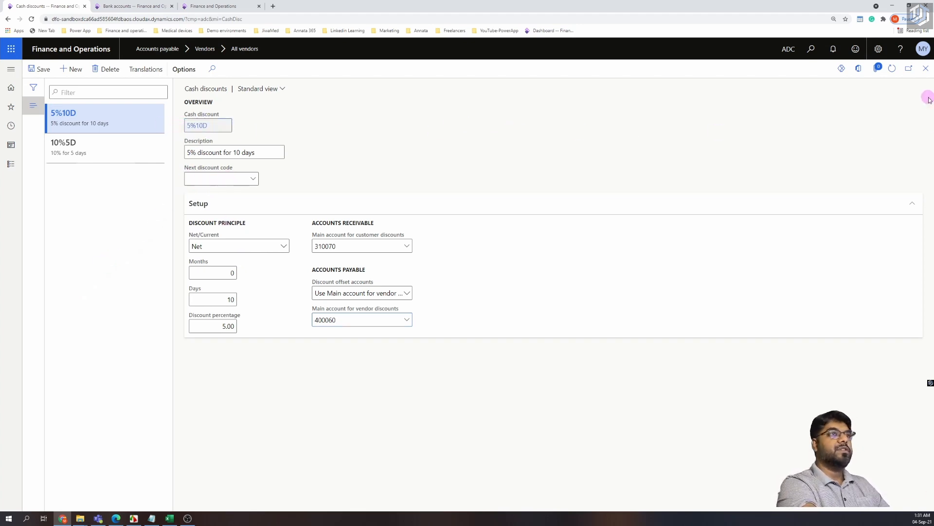
# Close the cash discounts form and set the Mercedes Benz vendor's cash discount to 10%5D.
pyautogui.click(926, 68)
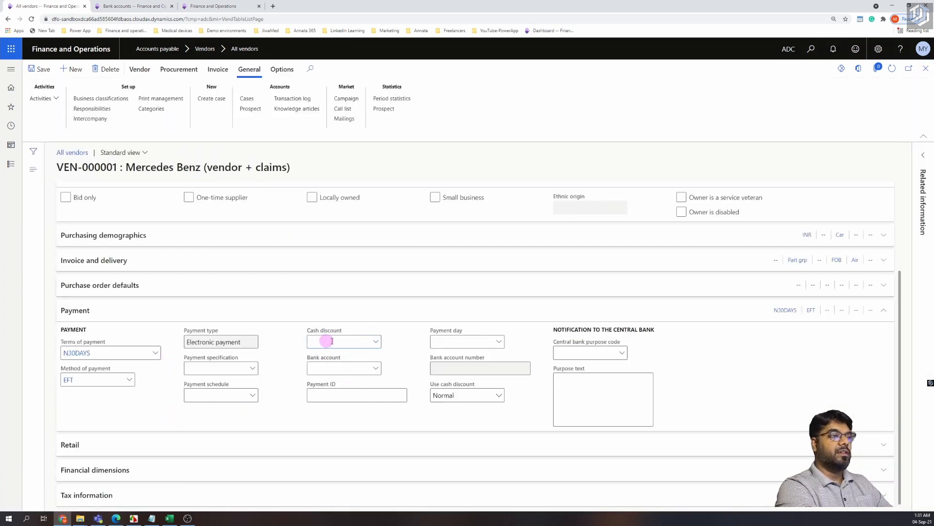
pyautogui.click(331, 341)
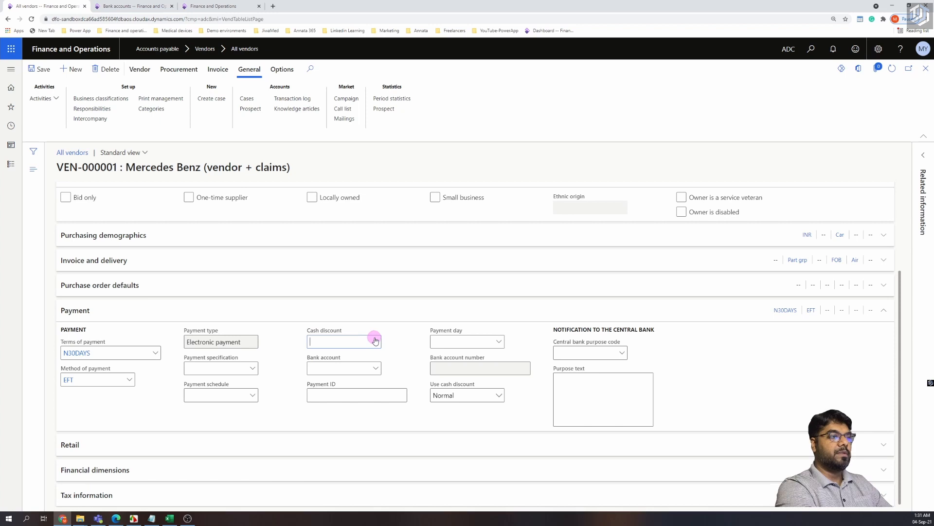
pyautogui.click(375, 341)
pyautogui.click(384, 366)
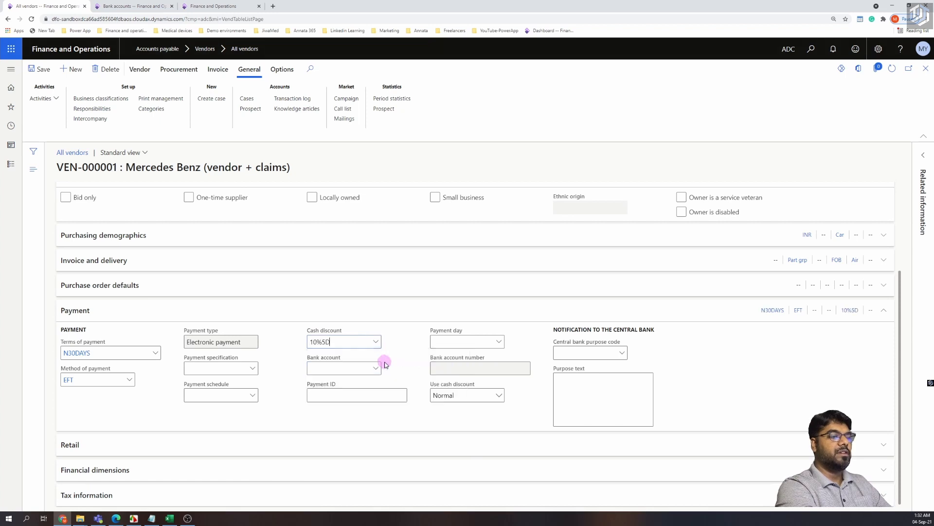
pyautogui.click(400, 422)
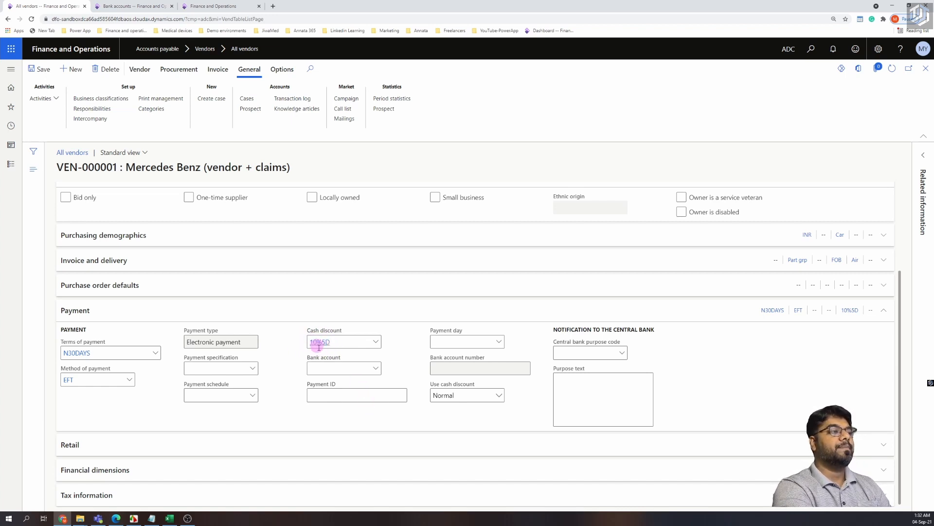
# Open the details of the vendor's 10%5D cash discount, set its next discount code to 5%10D, save and return to the vendor.
pyautogui.rightClick(377, 343)
pyautogui.click(394, 390)
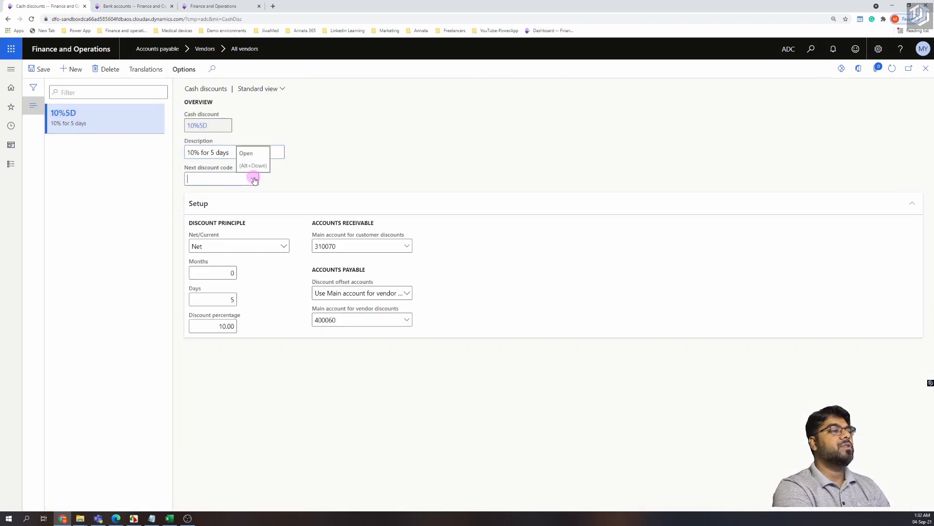
pyautogui.click(254, 180)
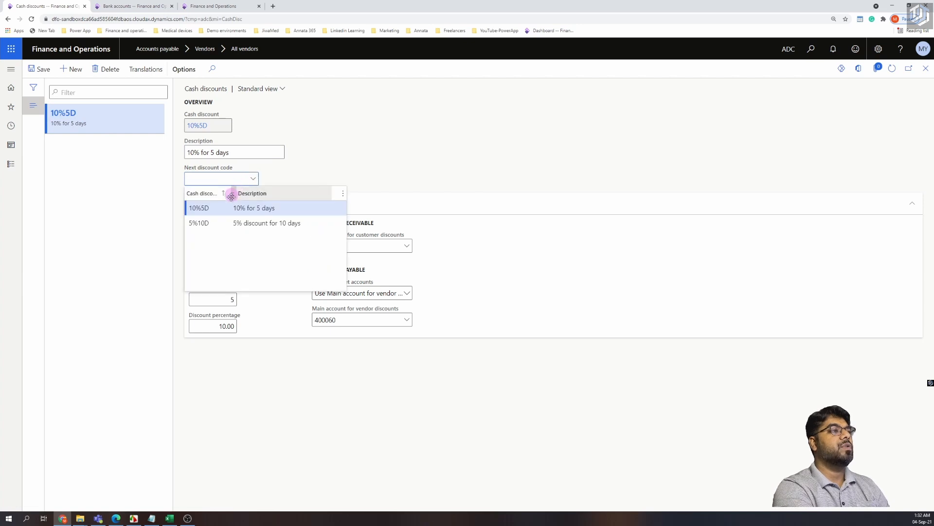
pyautogui.click(225, 224)
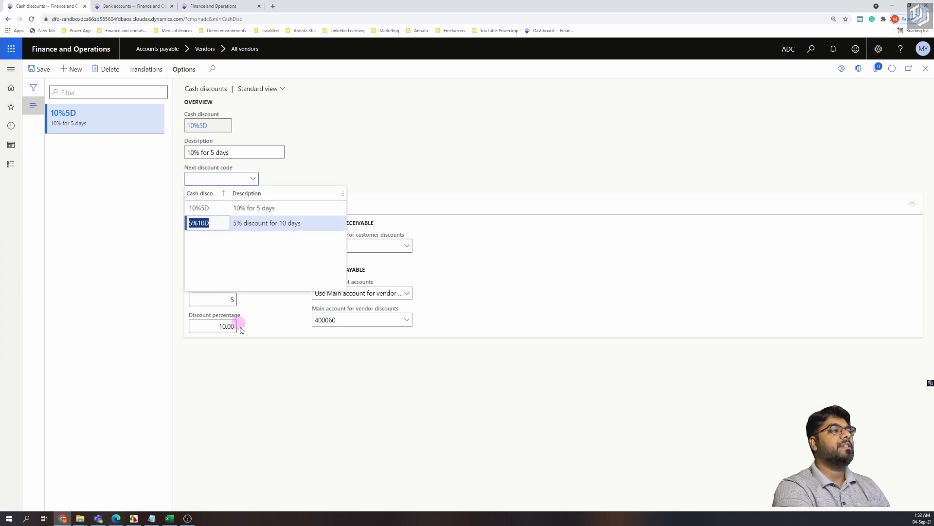
pyautogui.click(287, 392)
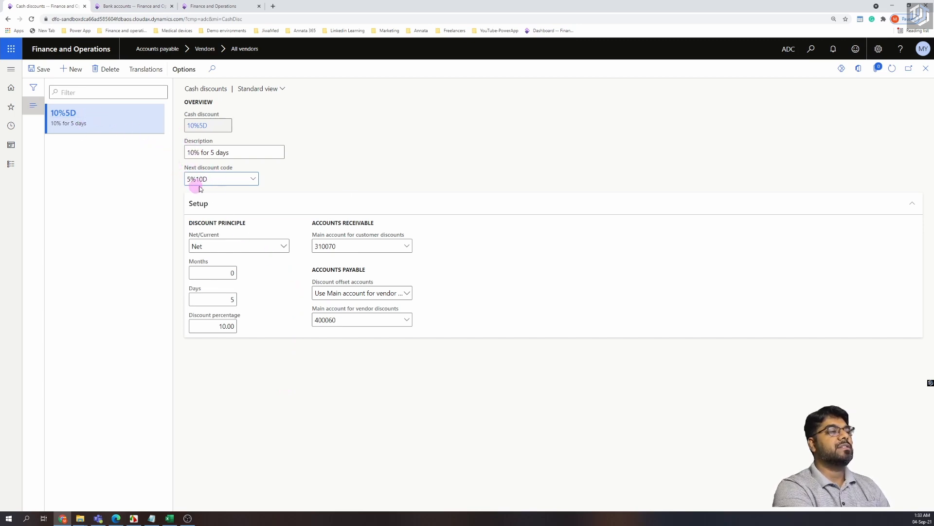
pyautogui.click(40, 69)
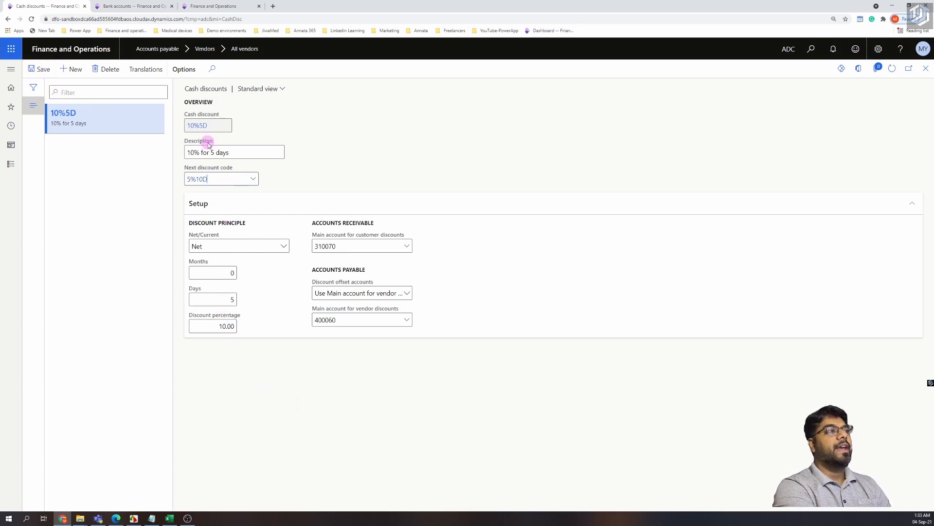
pyautogui.click(202, 181)
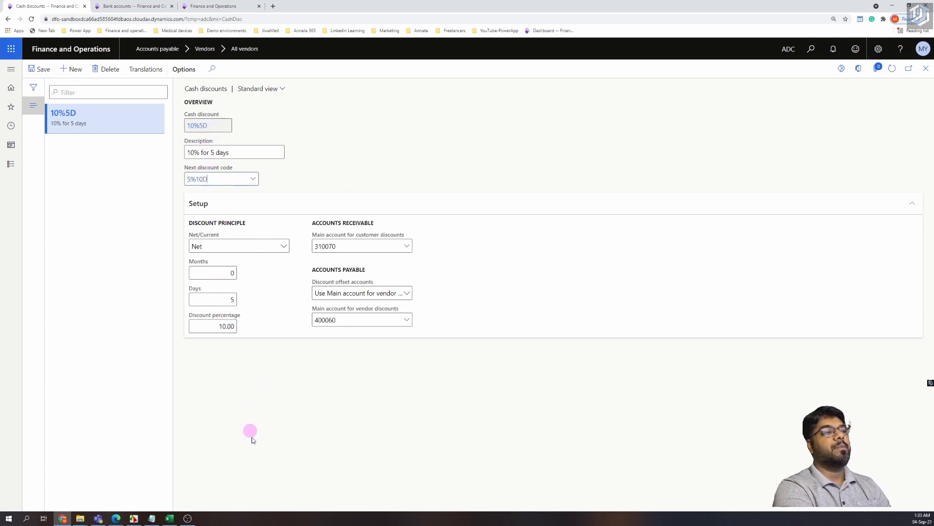
pyautogui.click(926, 68)
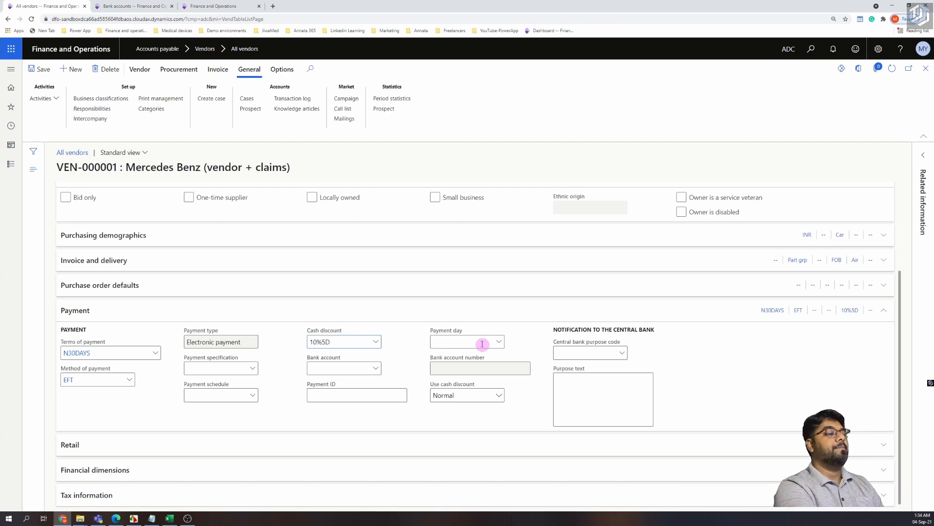
pyautogui.scroll(3, 402, 386)
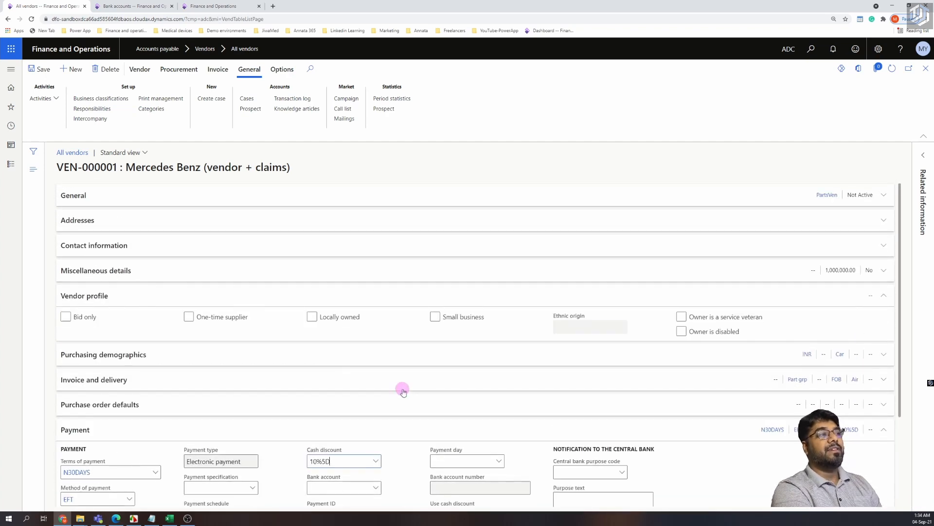
pyautogui.scroll(-3, 403, 390)
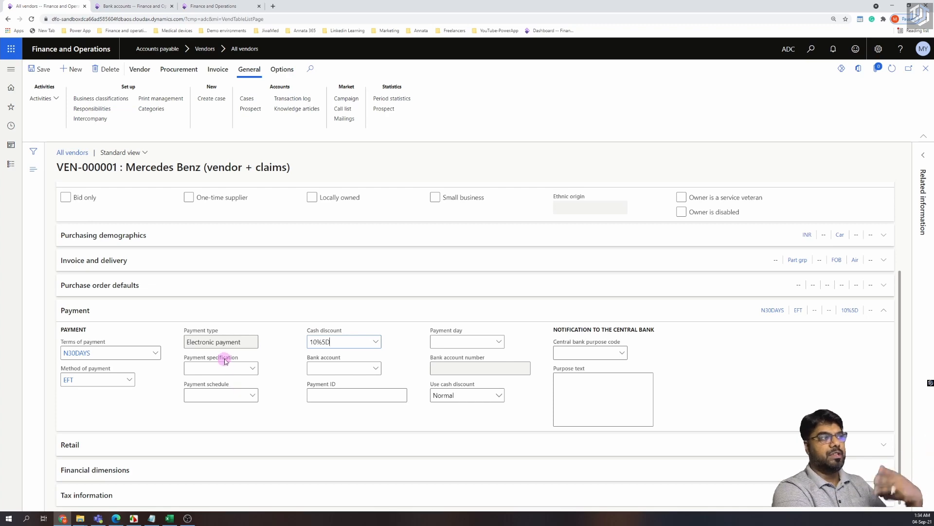
pyautogui.scroll(3, 224, 360)
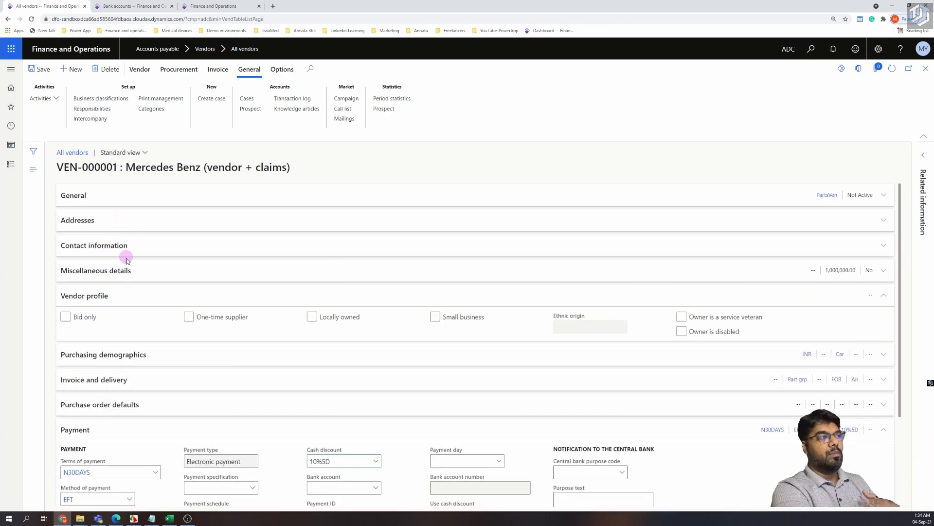
pyautogui.scroll(-3, 257, 395)
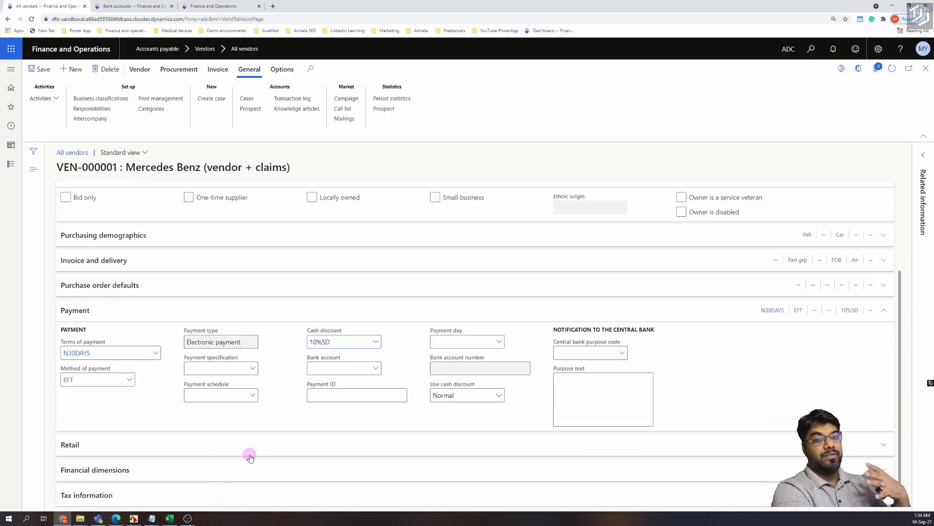